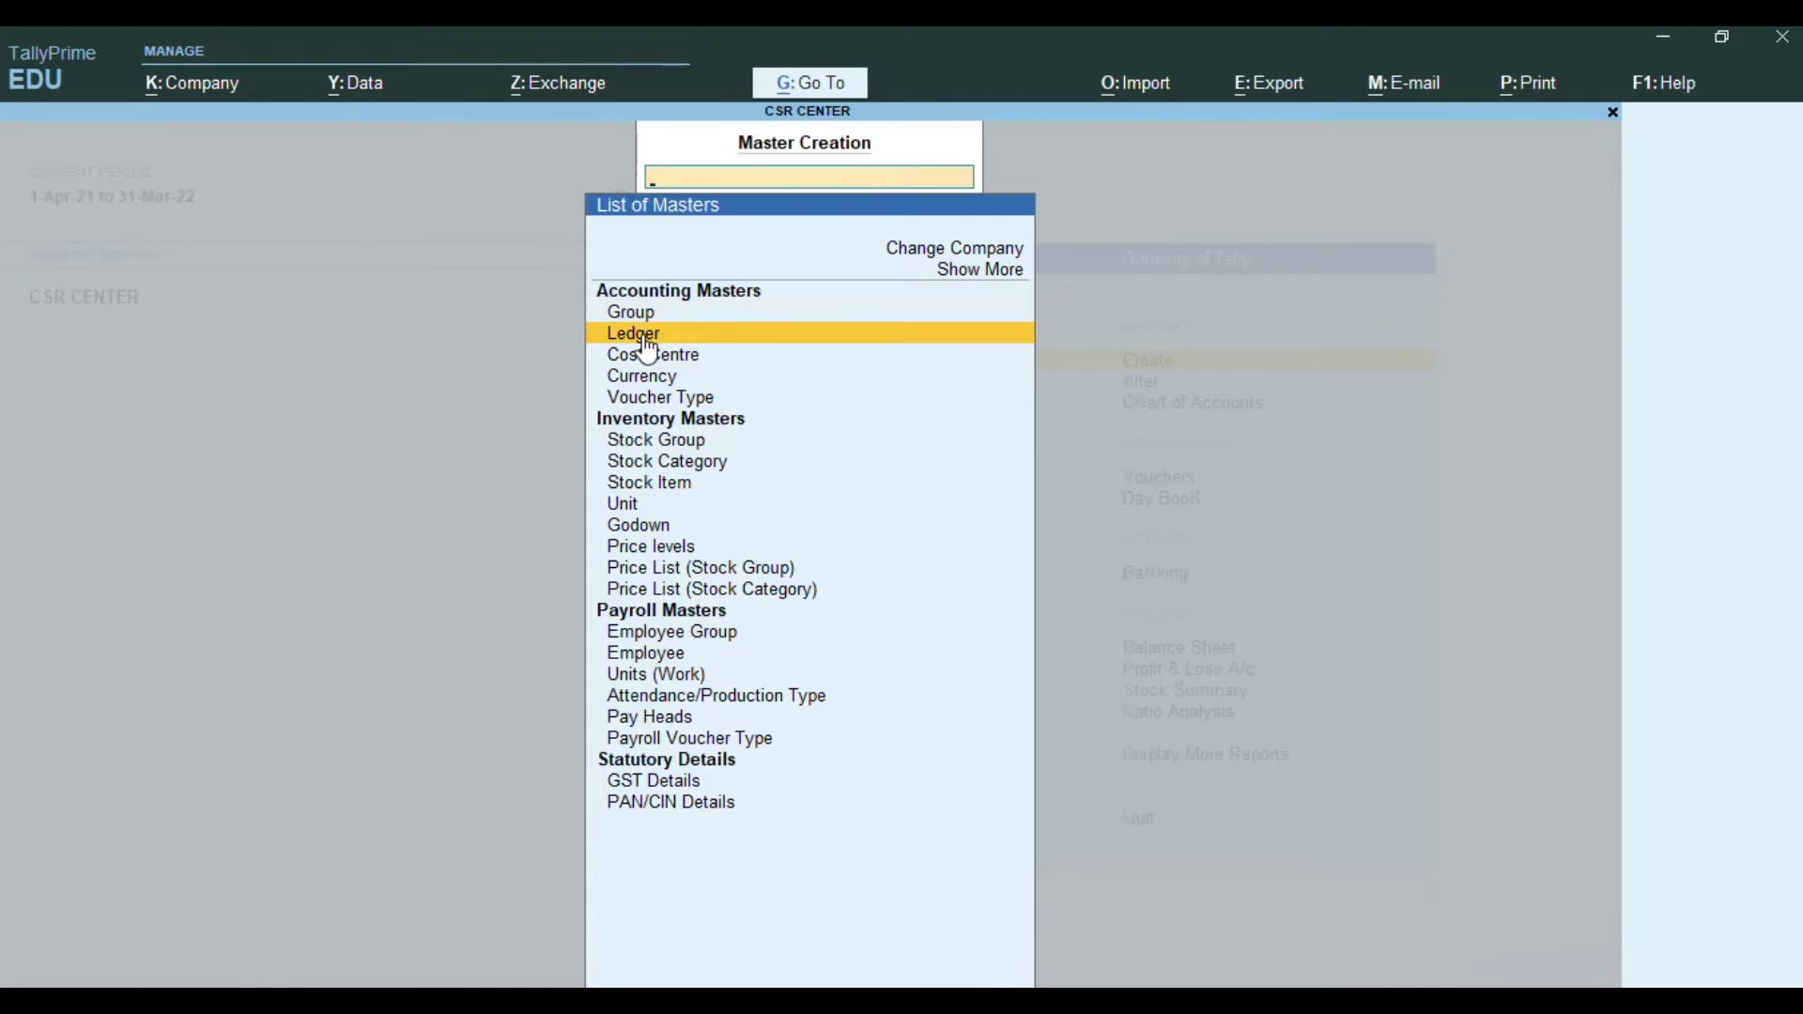
Step: Open the ledger creation form and check the Direct Incomes group examples in the Excel ledger list
left_click(647, 338)
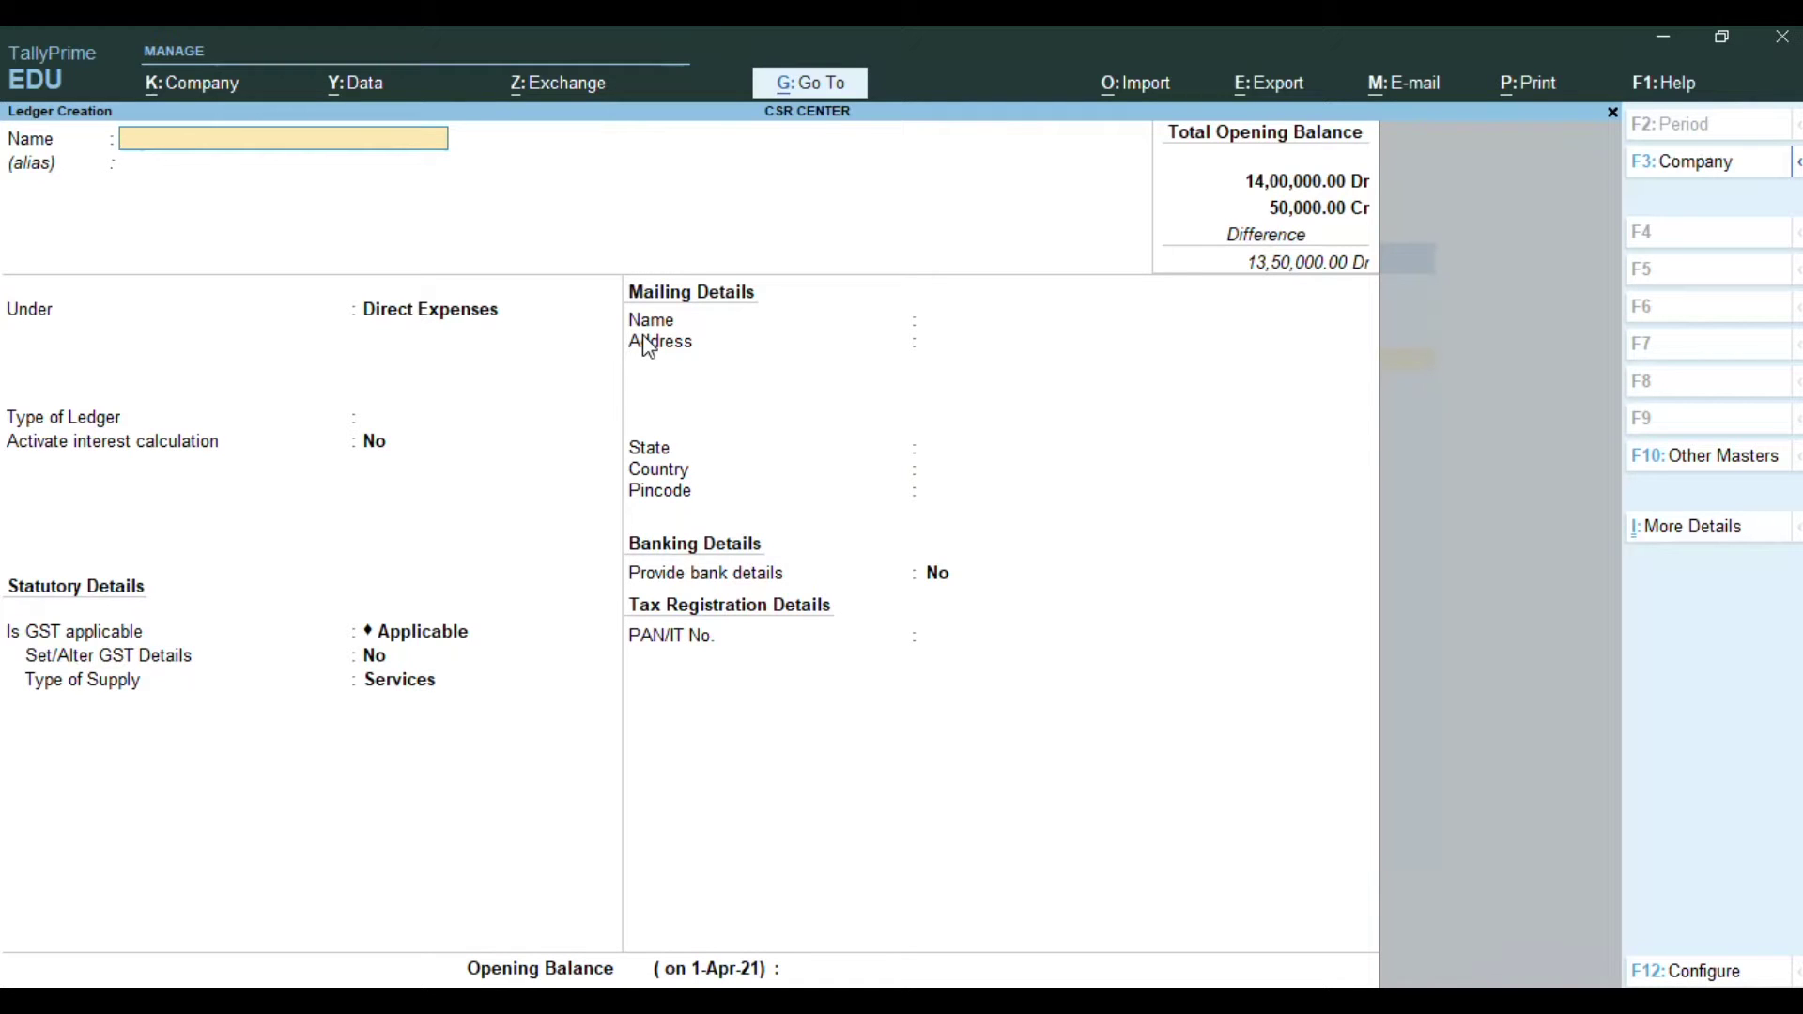
key("alt+Tab")
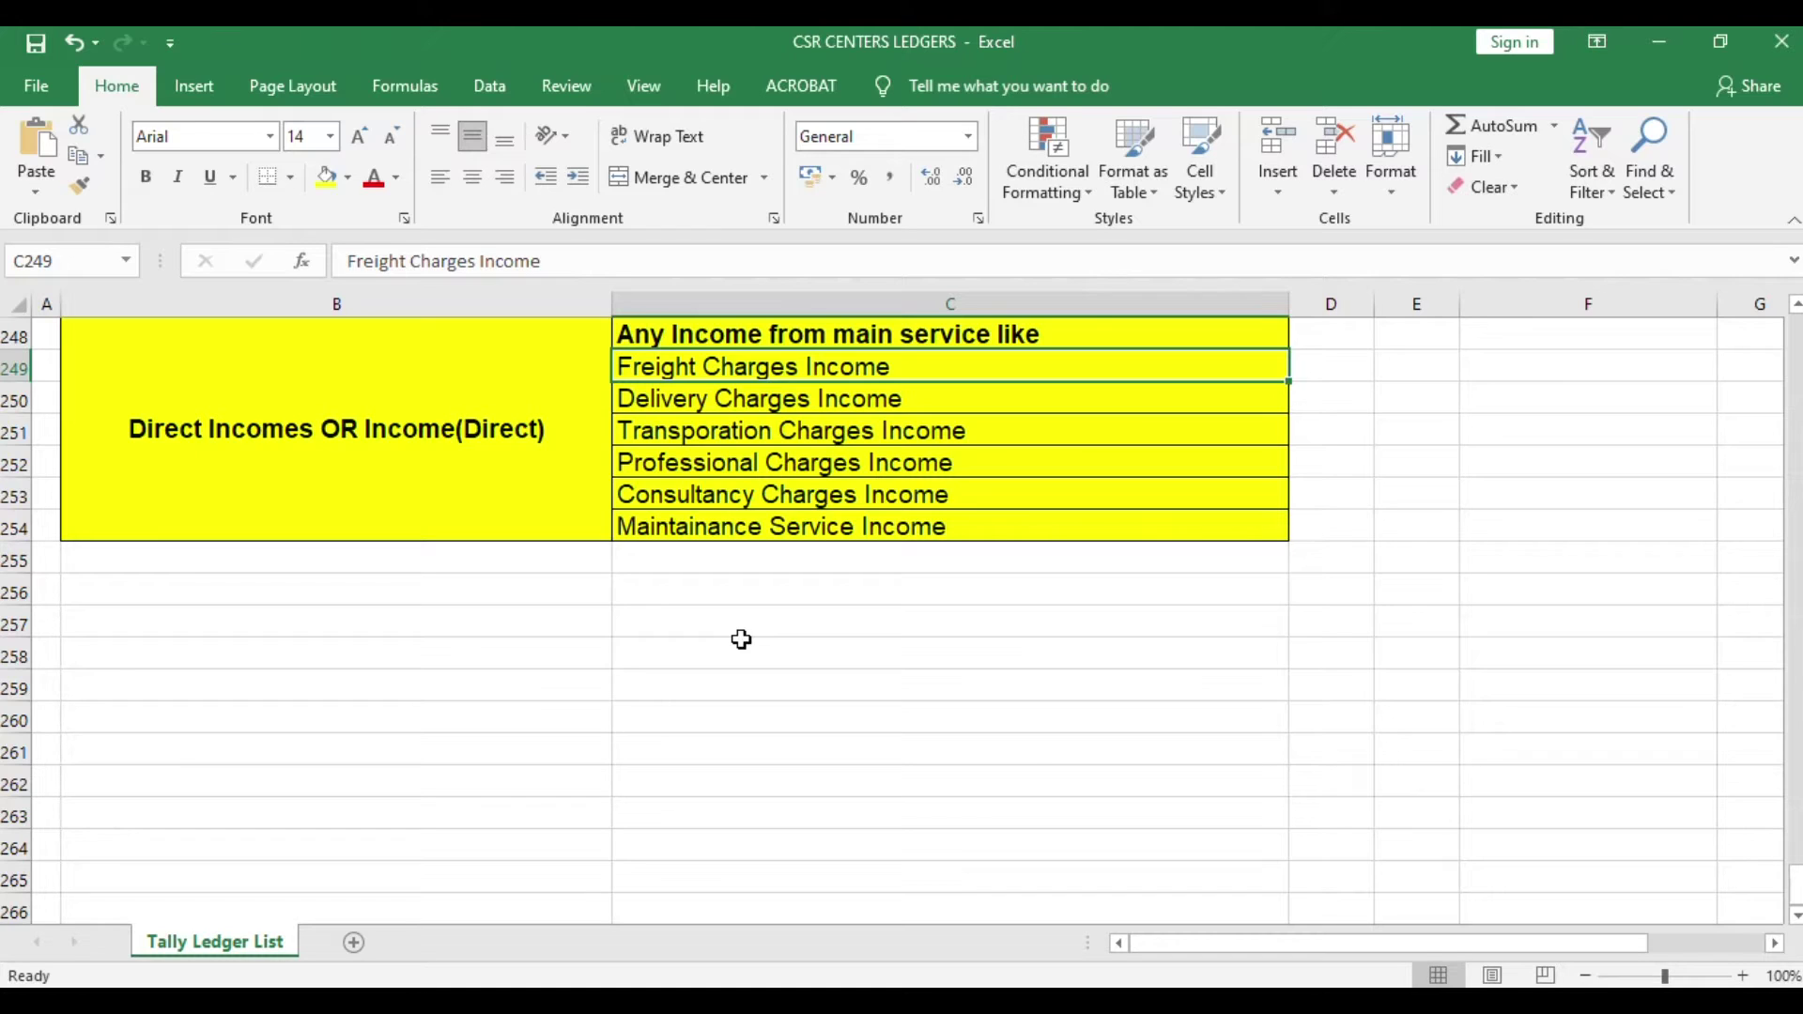
left_click(556, 488)
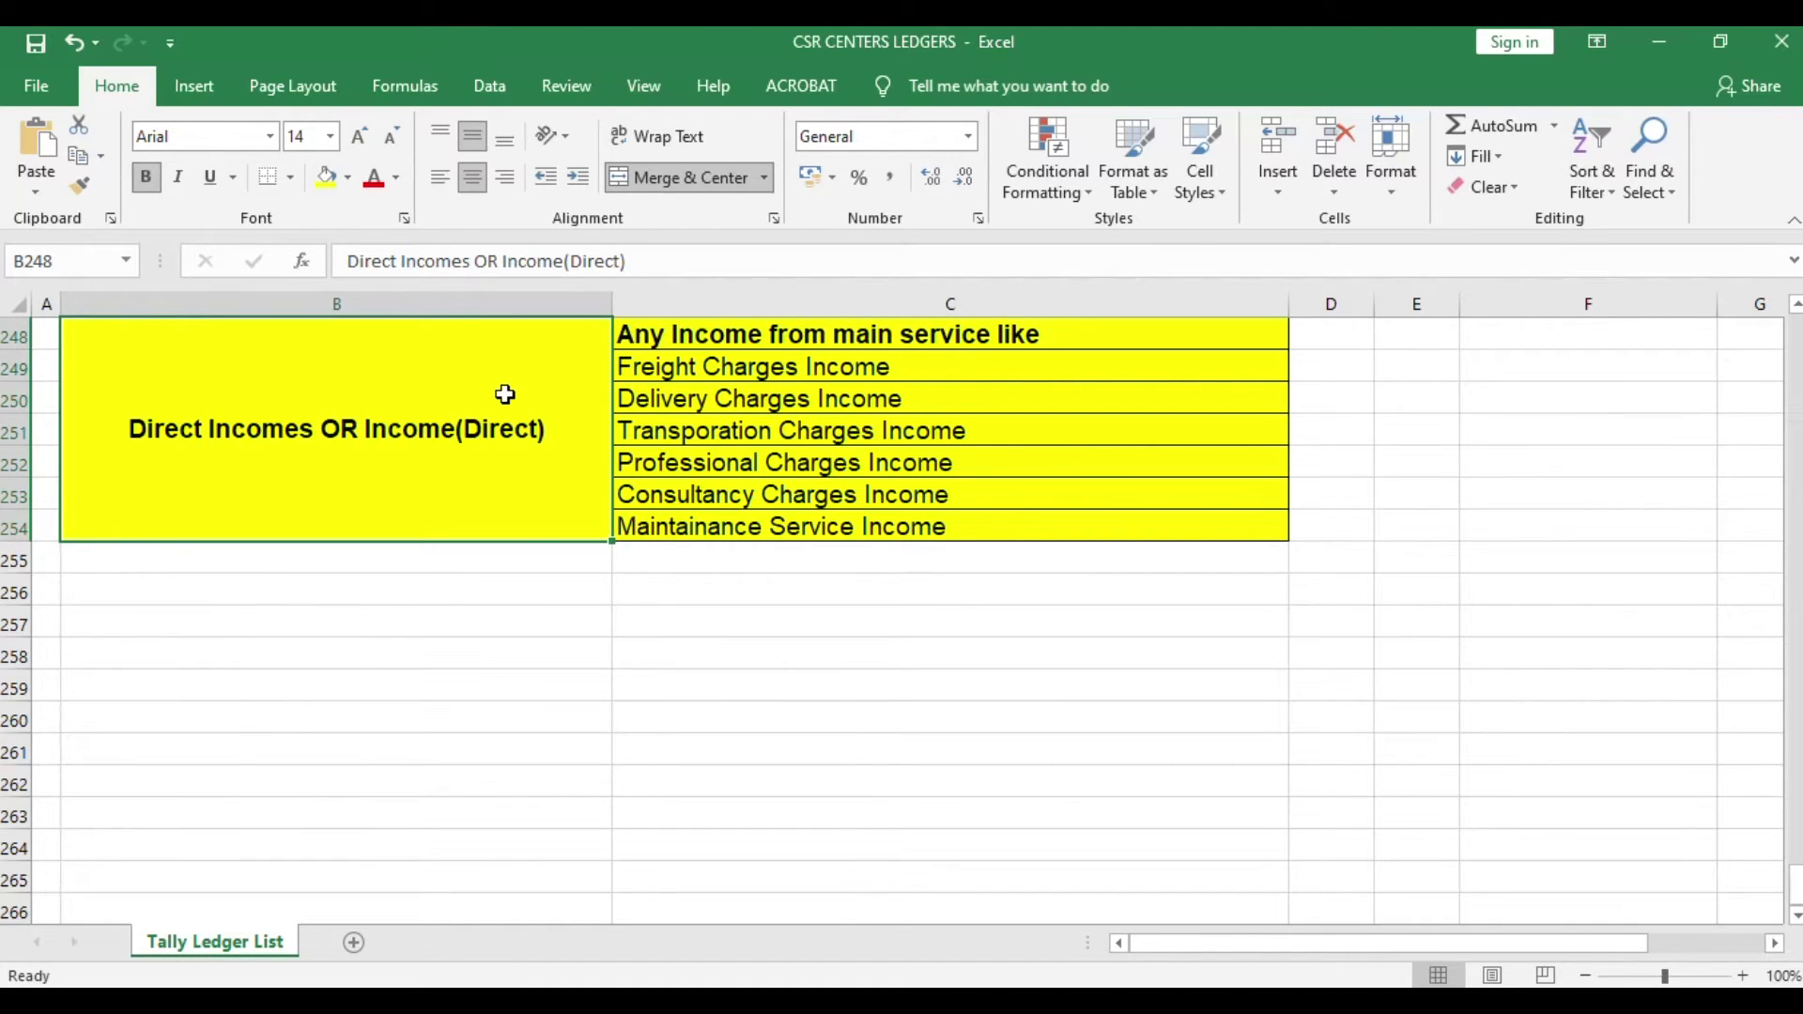
key("alt+Tab")
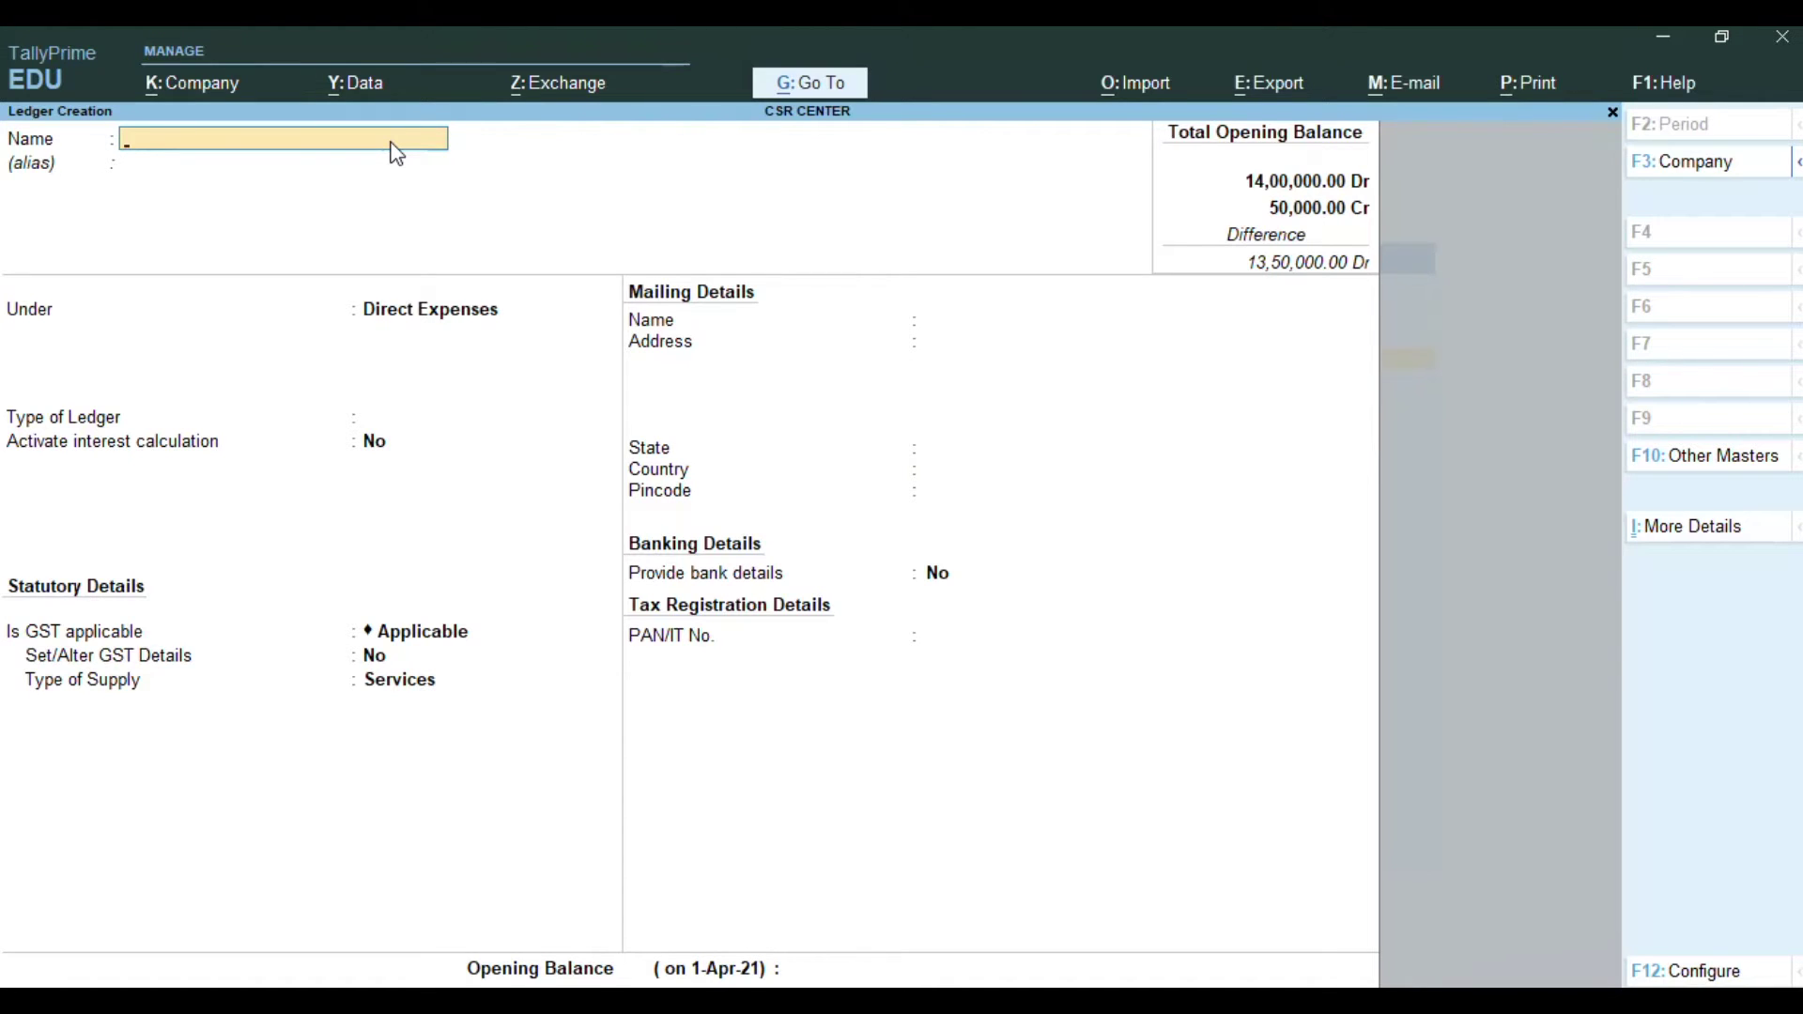
Step: In TallyPrime, name the new ledger Delivery Charges and place it under the Direct Incomes group
type("Delivery Charges")
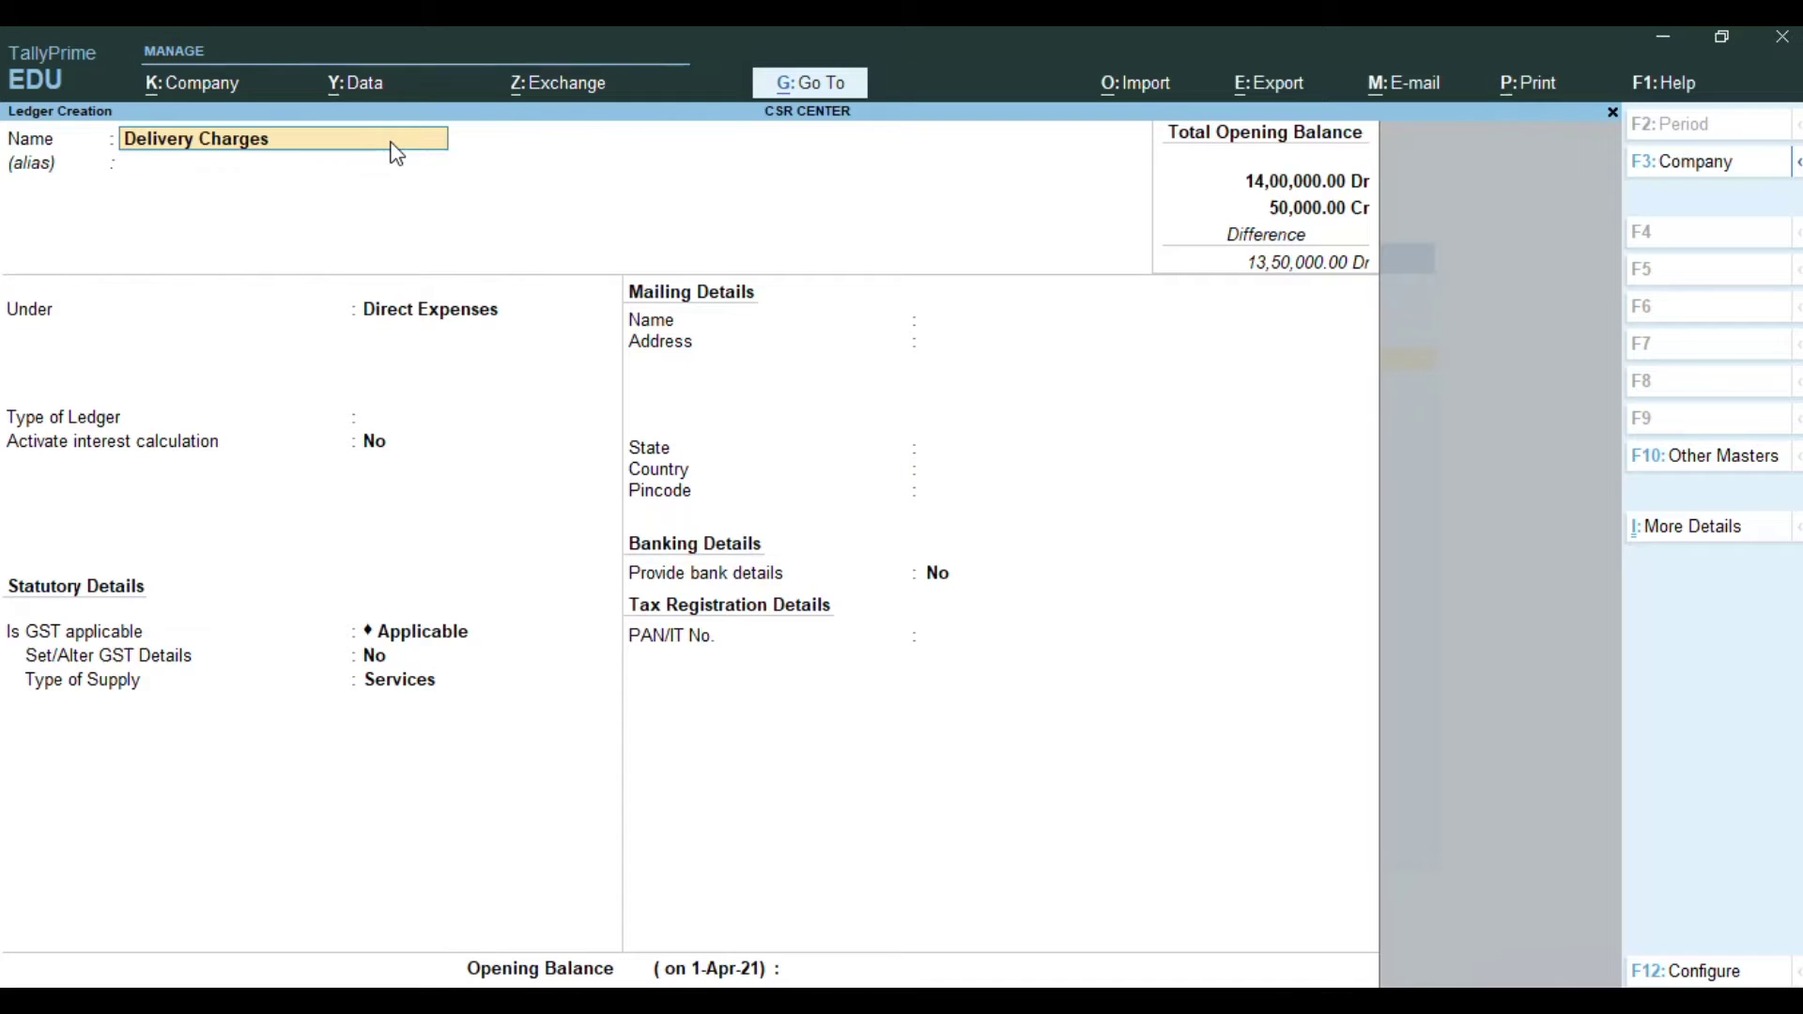
key("Return")
key("Return")
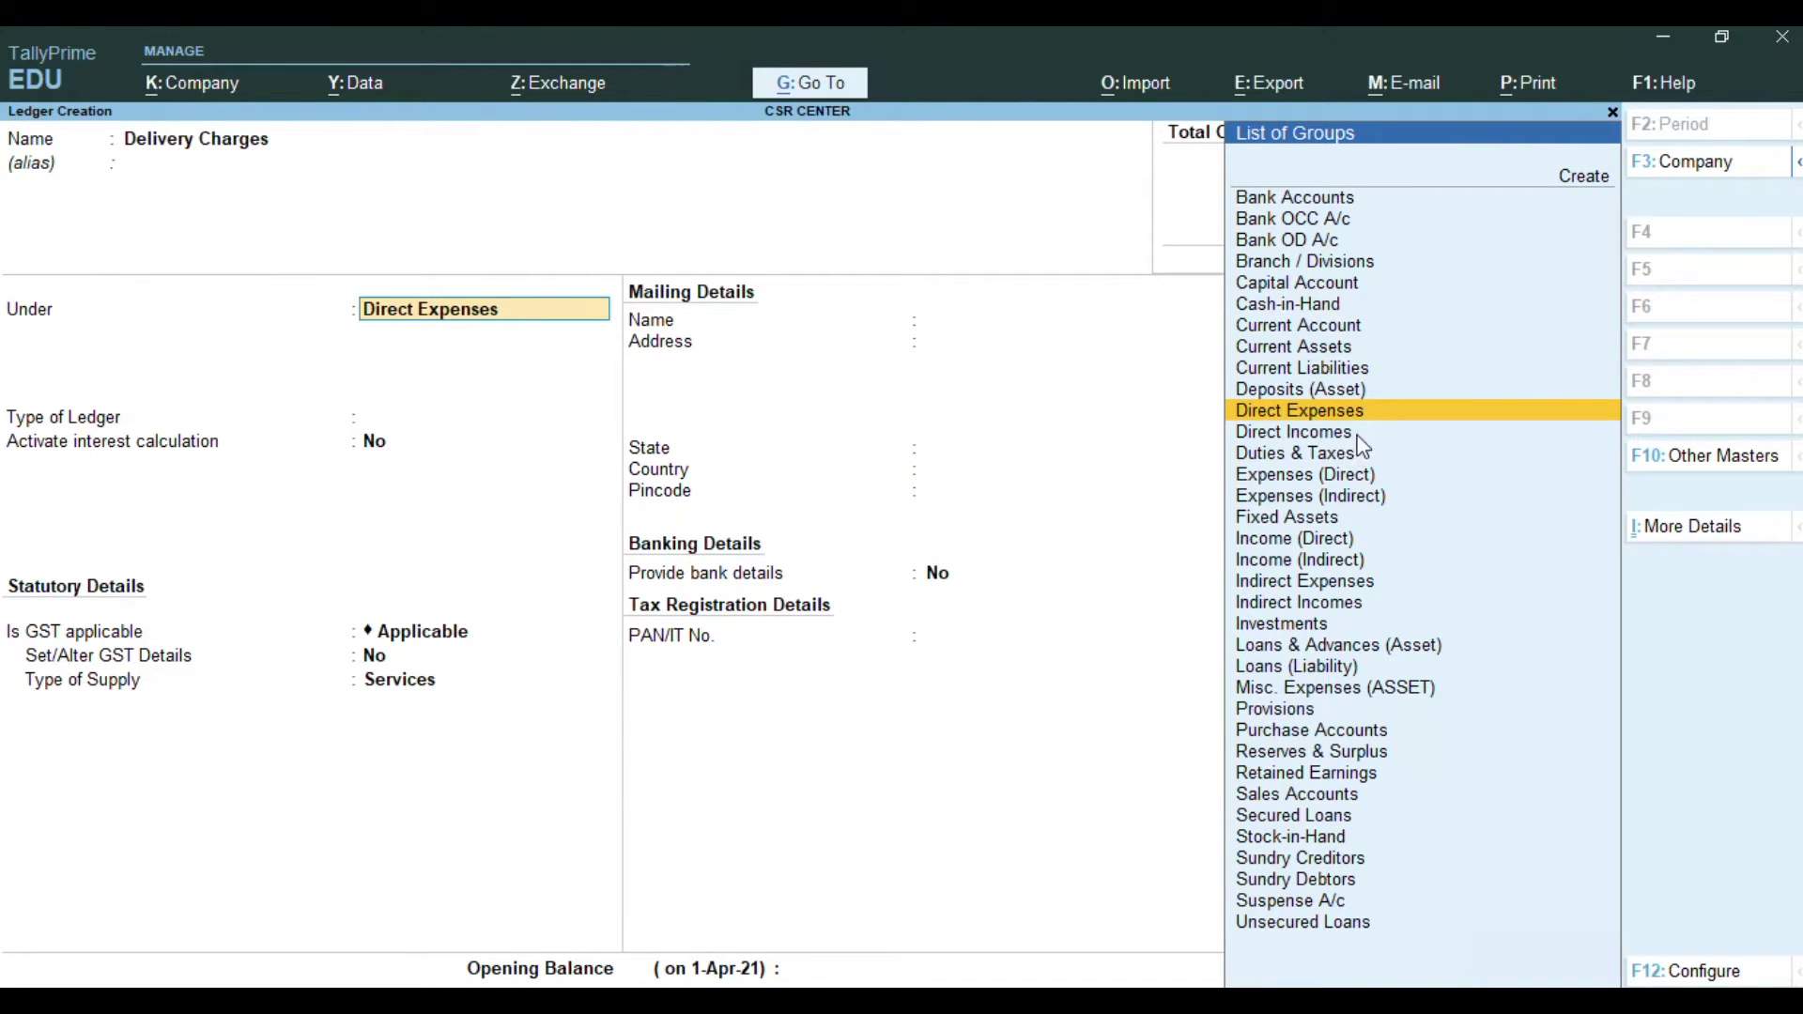
left_click(1349, 547)
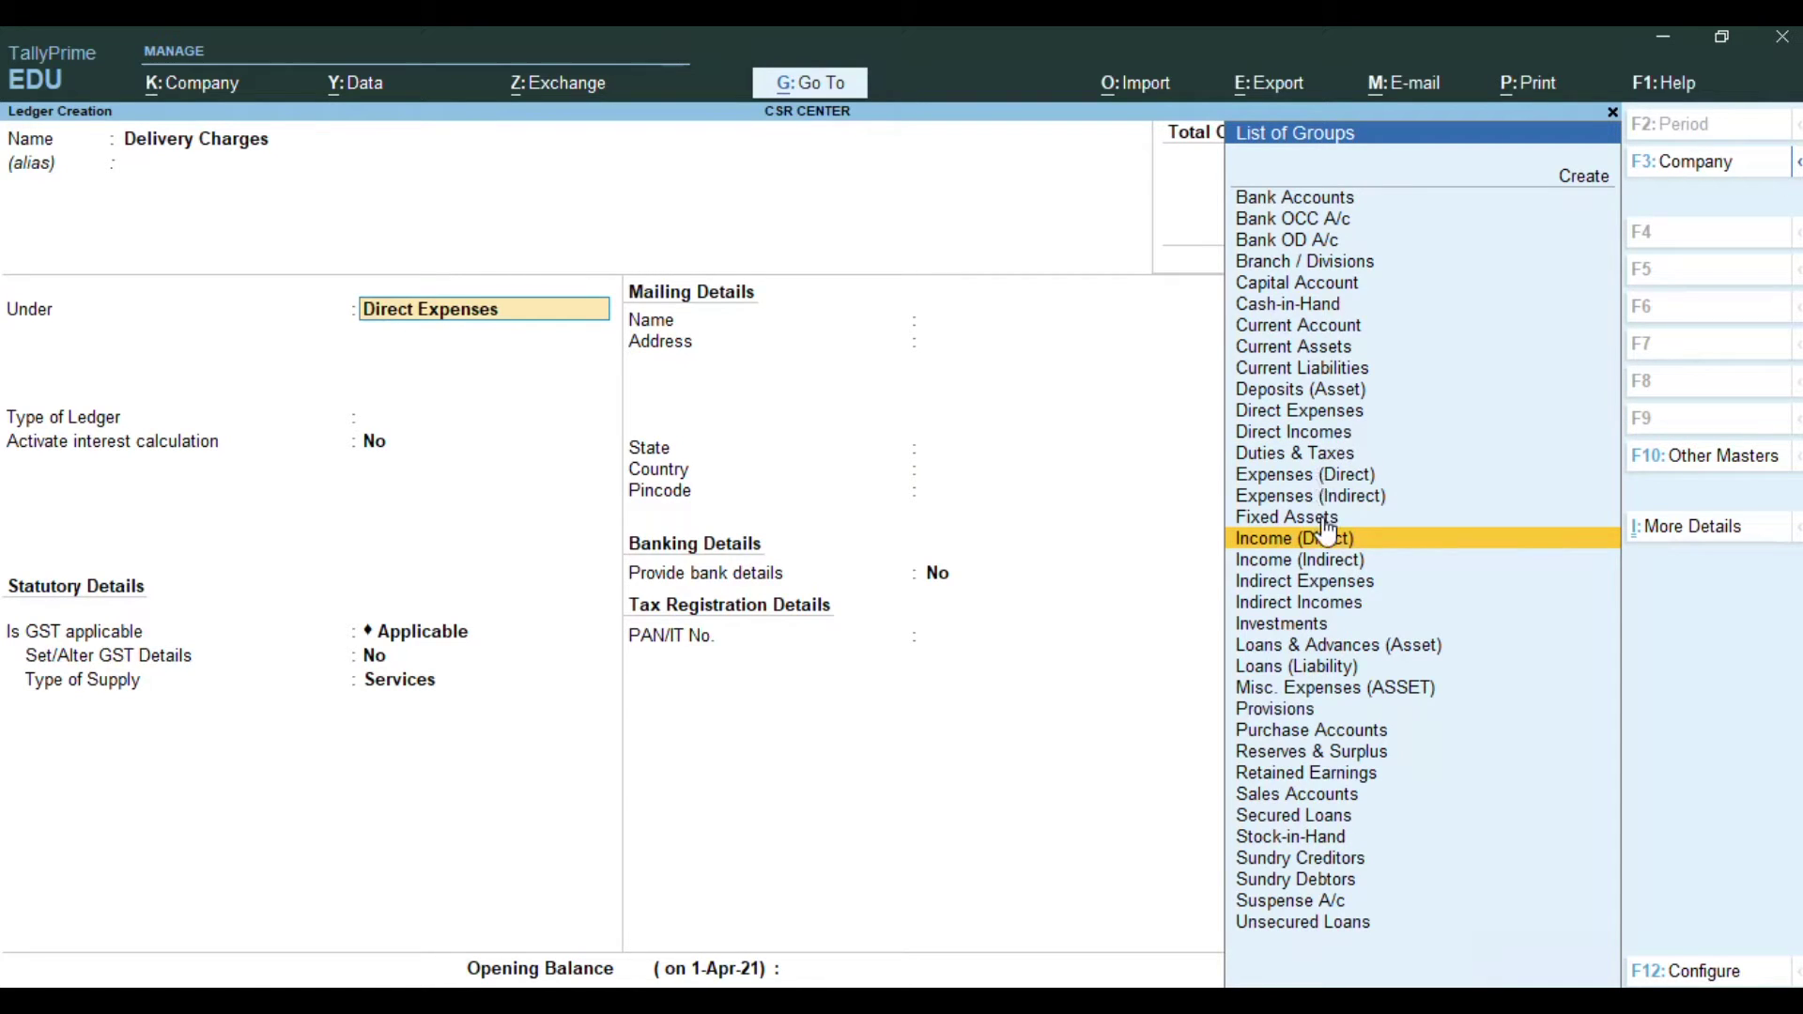
left_click(1337, 434)
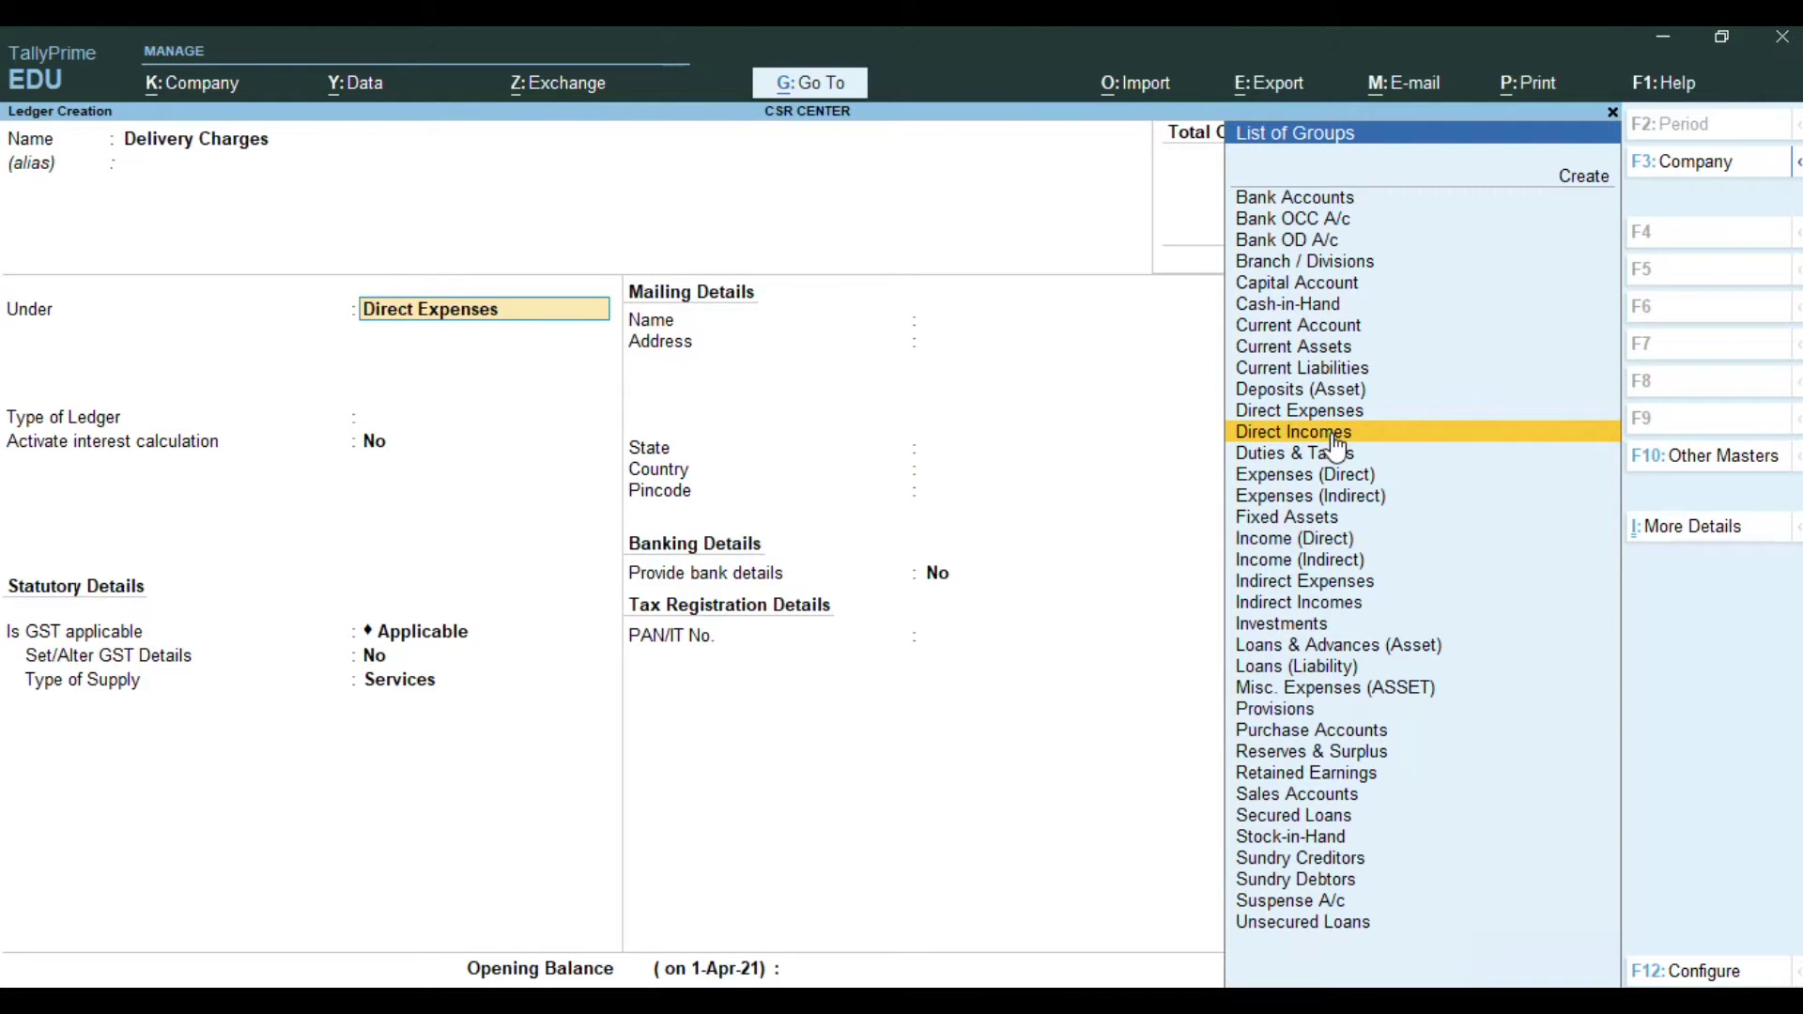
left_click(1335, 434)
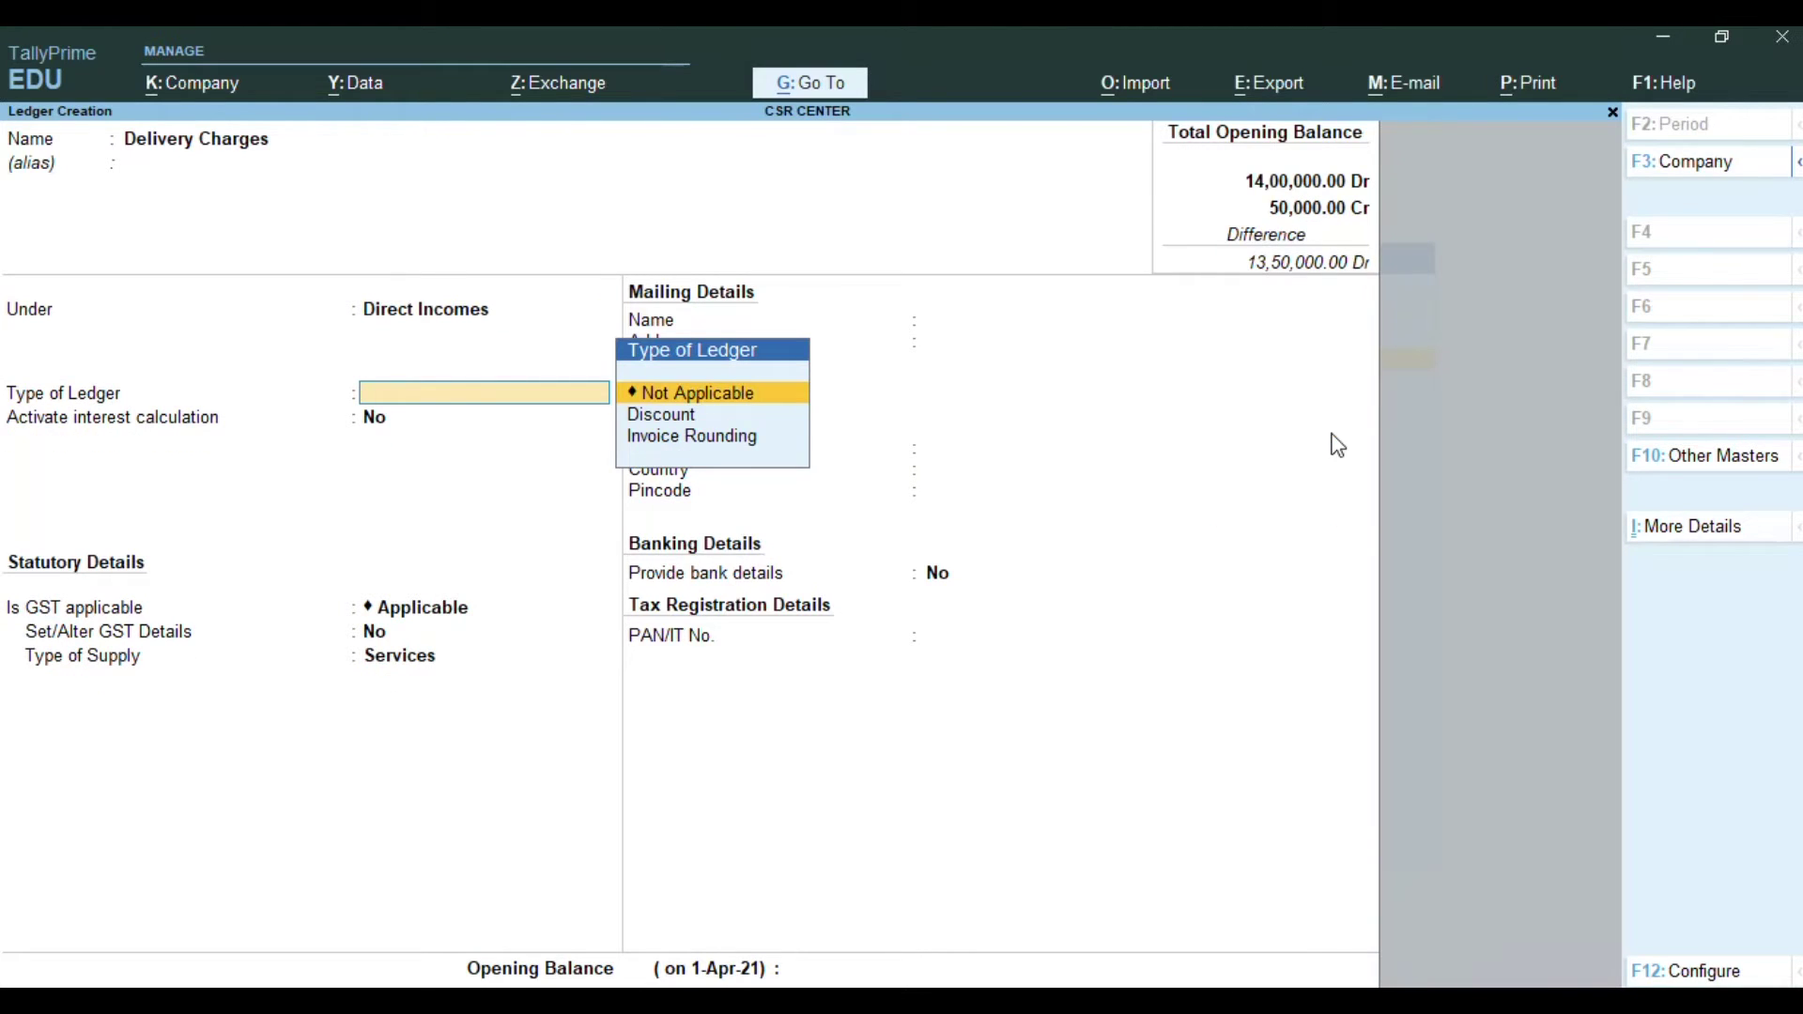
Step: Set the Delivery Charges ledger's type, GST applicability and assessable value inclusion to Not Applicable, and save it without an opening balance
key("Return")
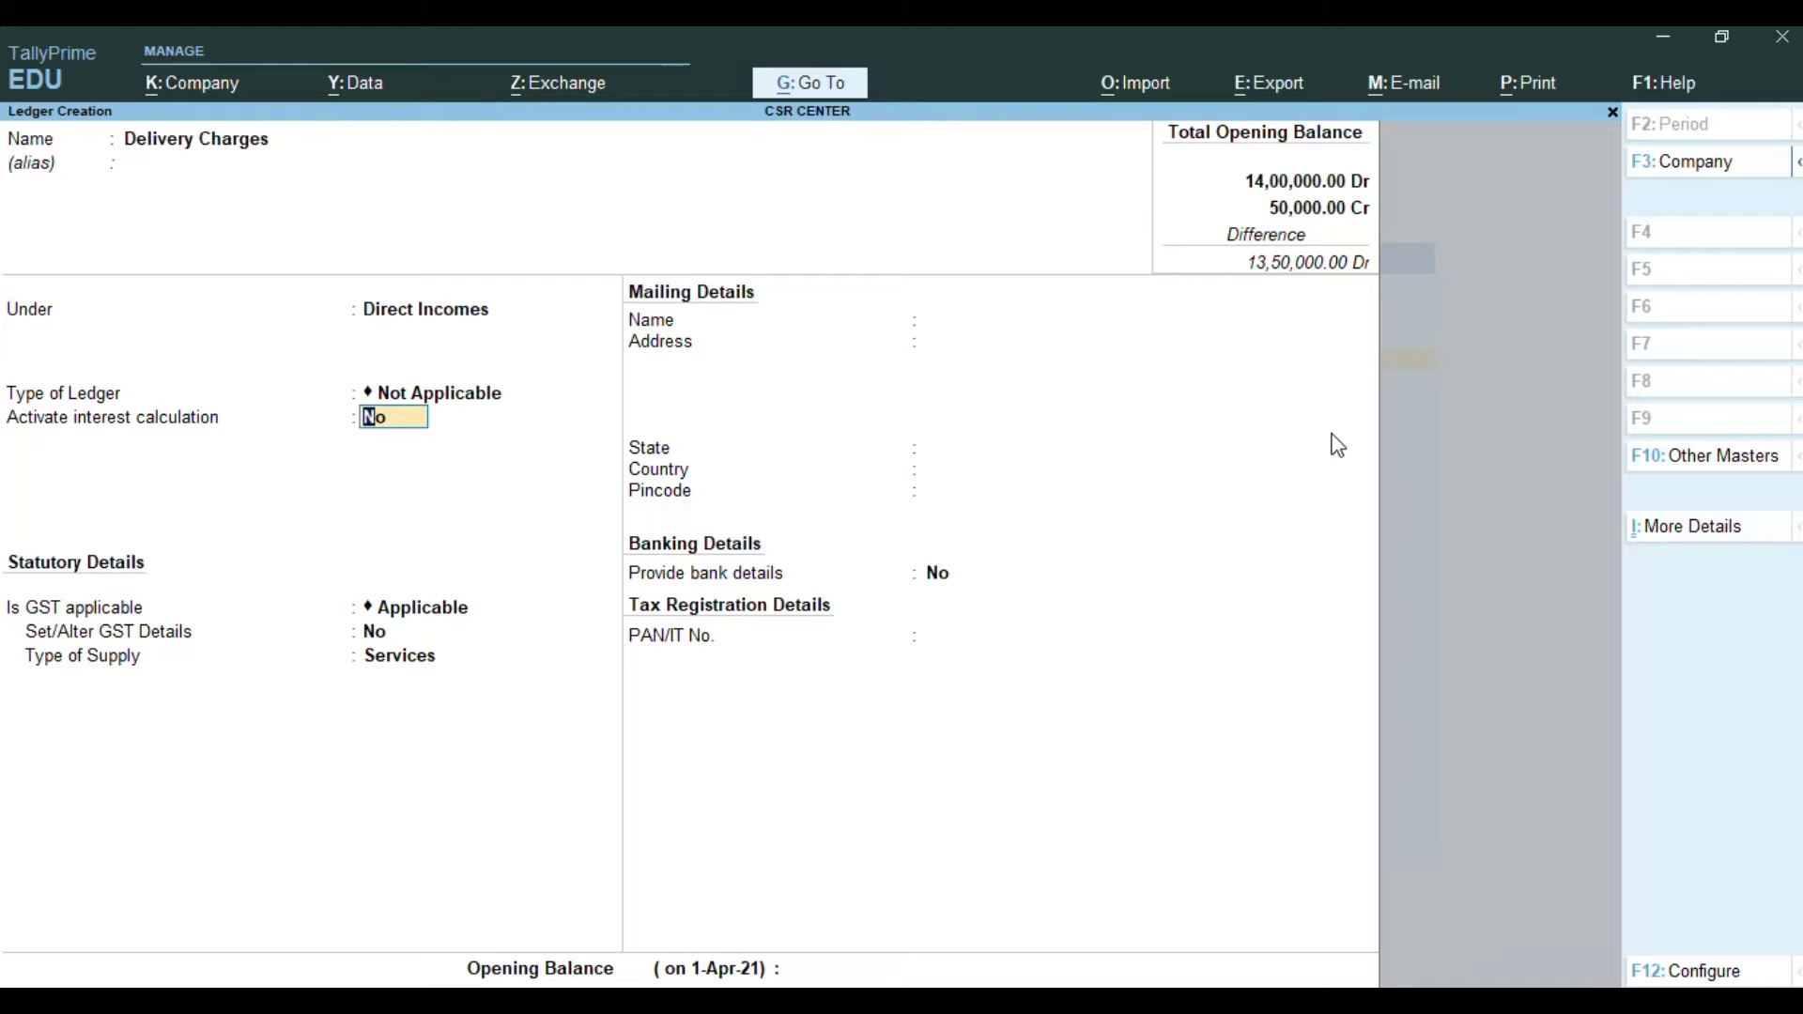
key("Return")
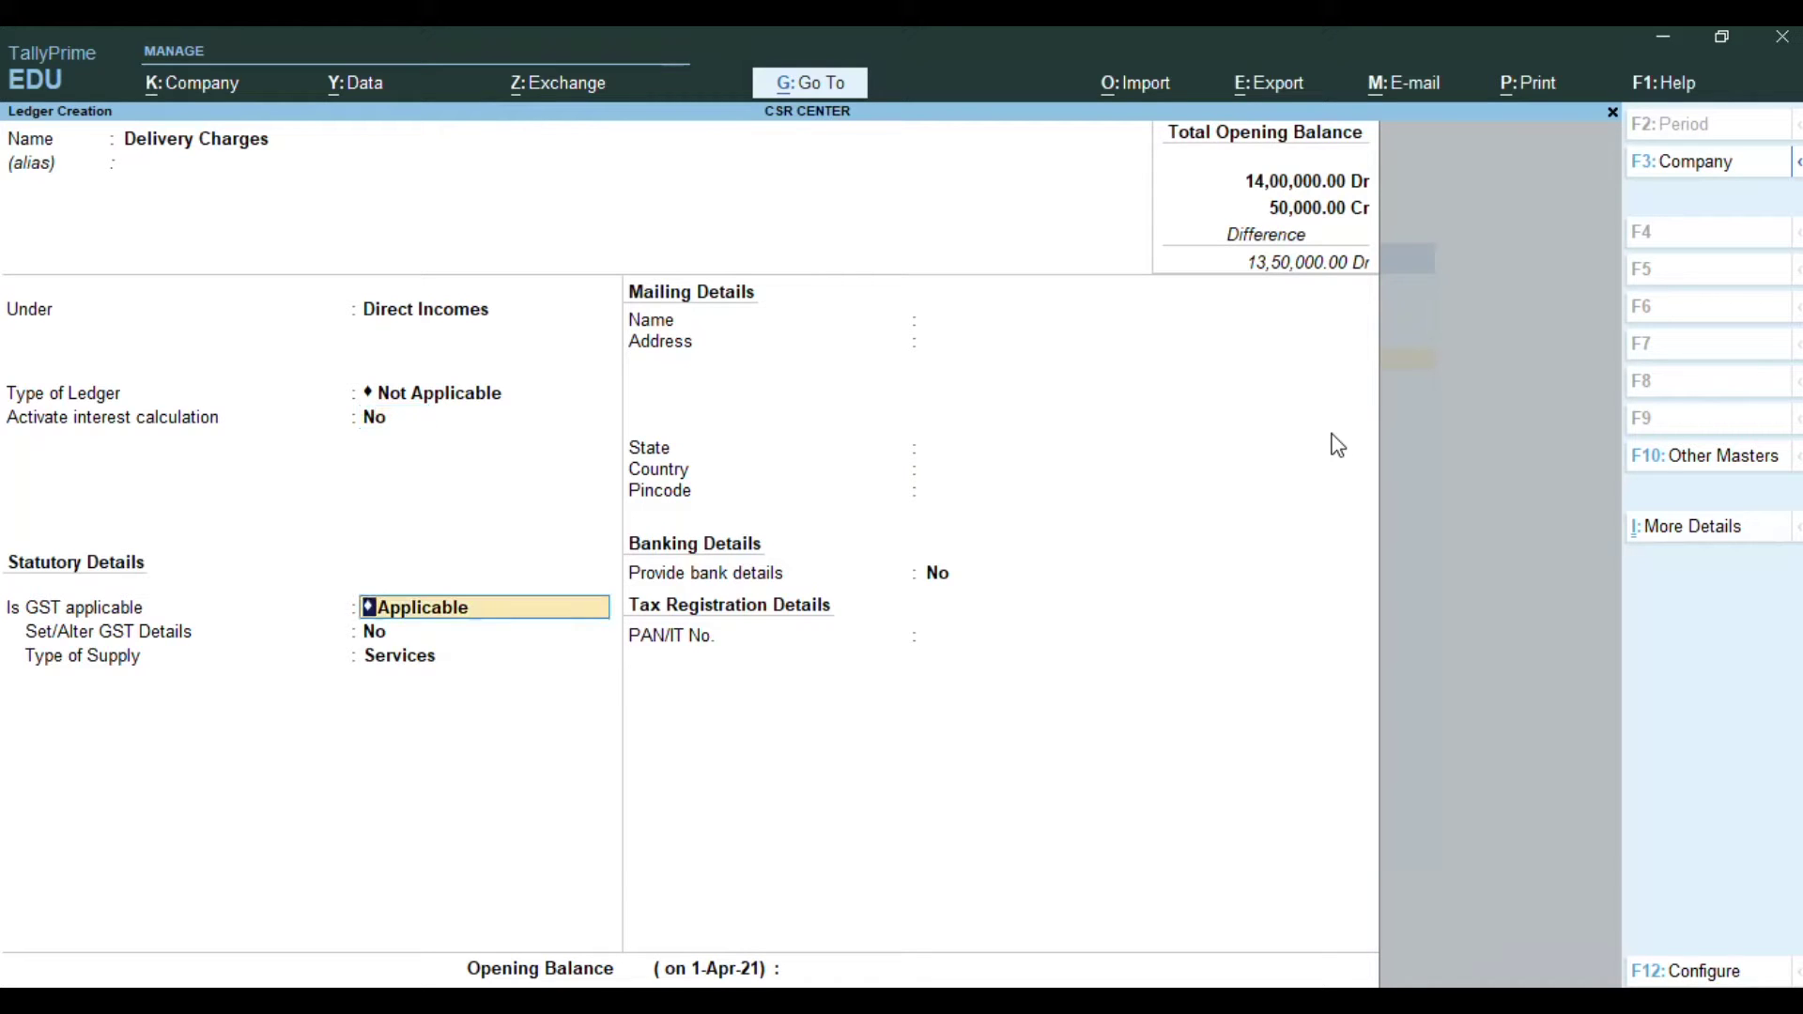
type("N")
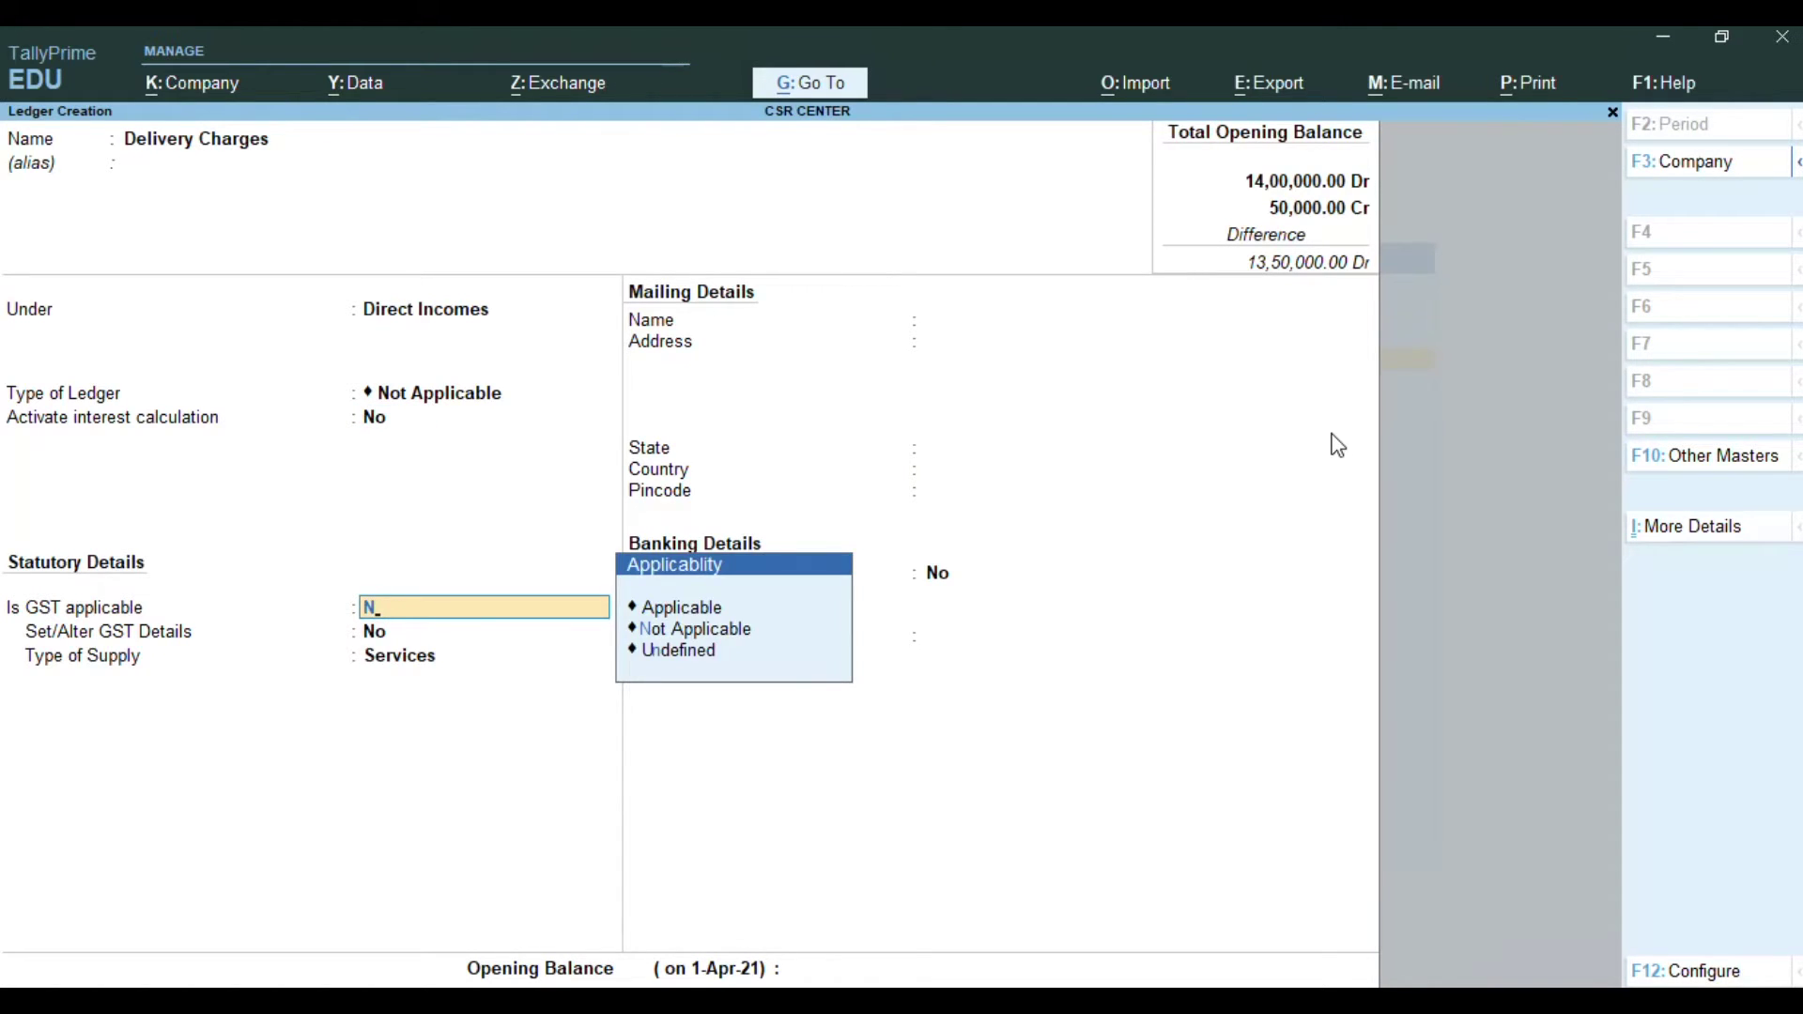
key("Return")
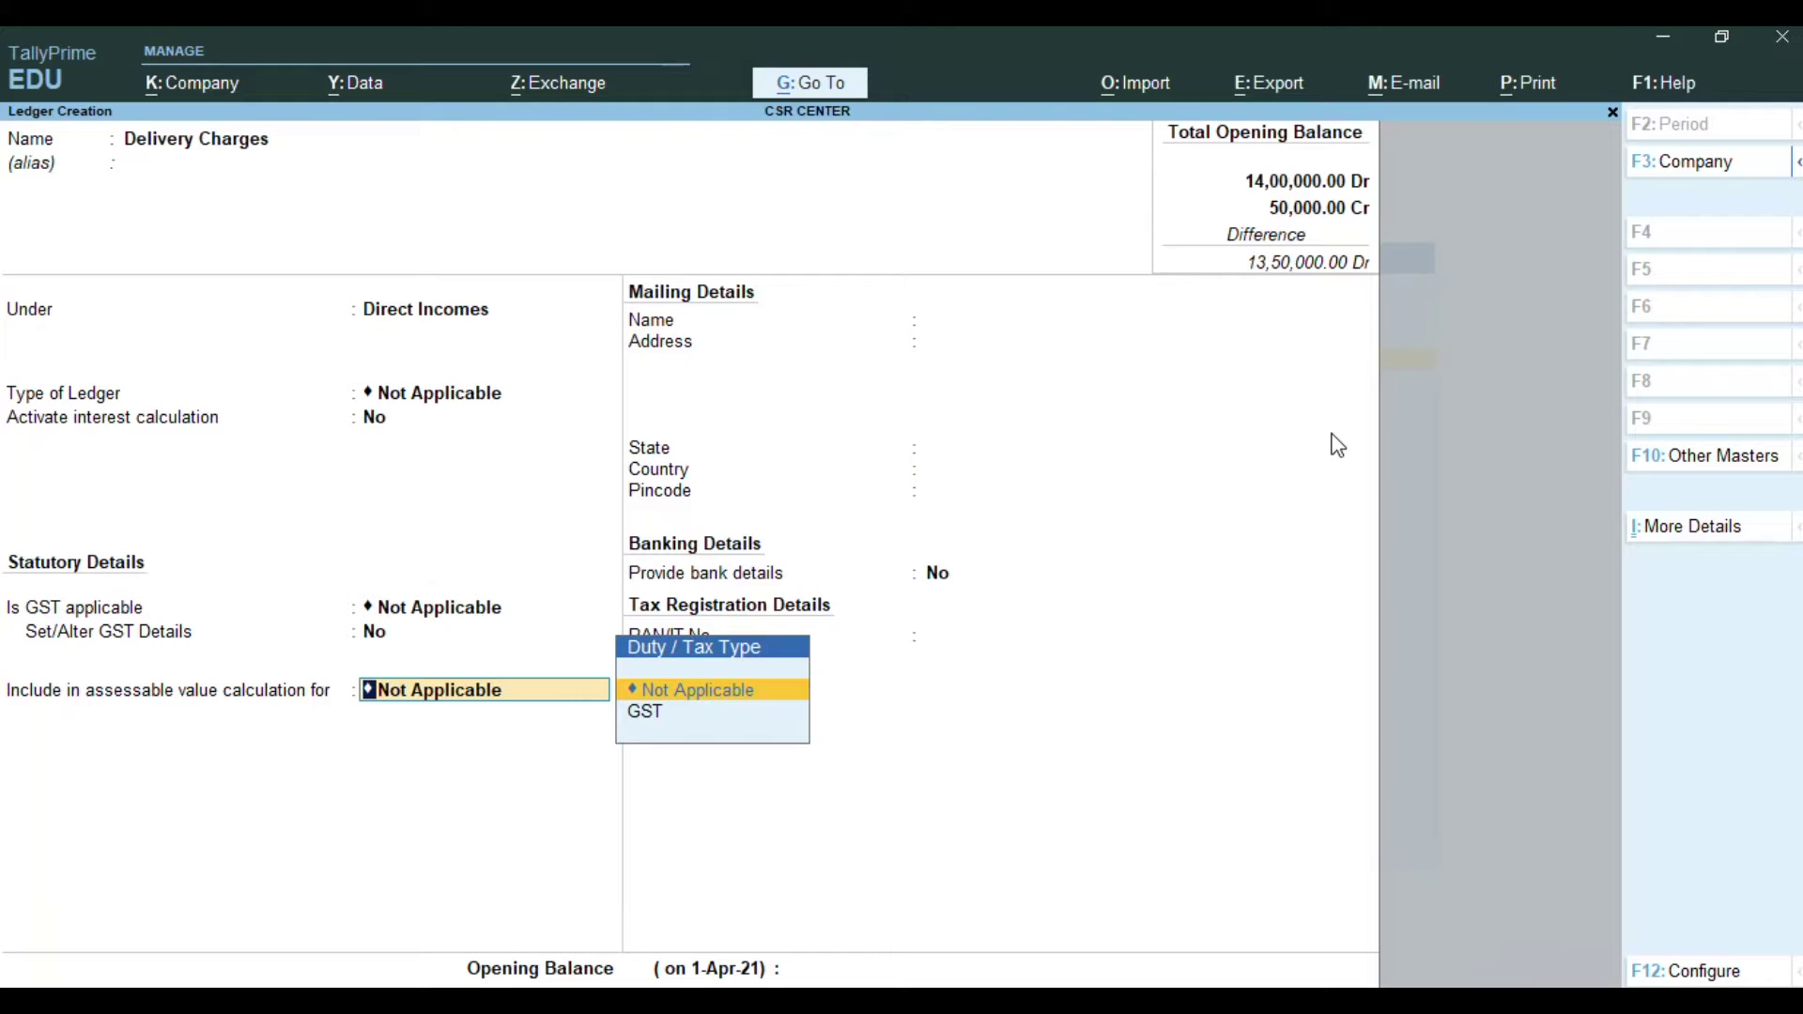
key("Return")
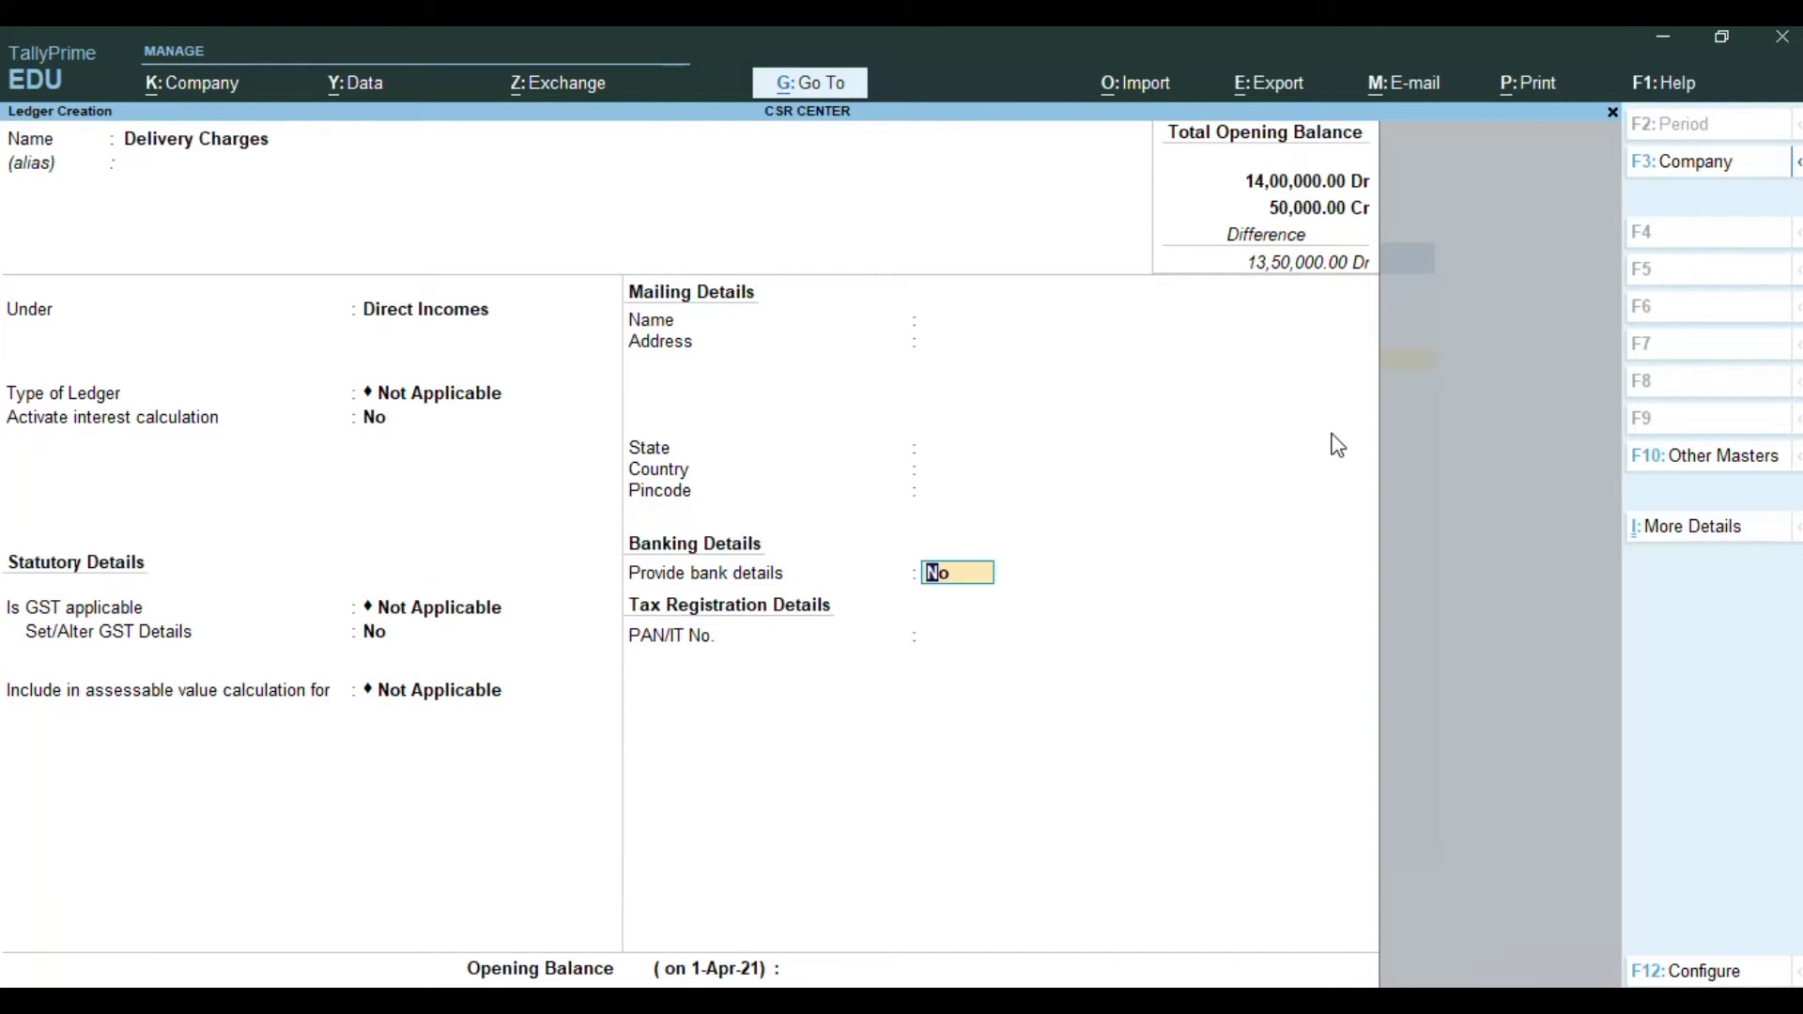
key("Return")
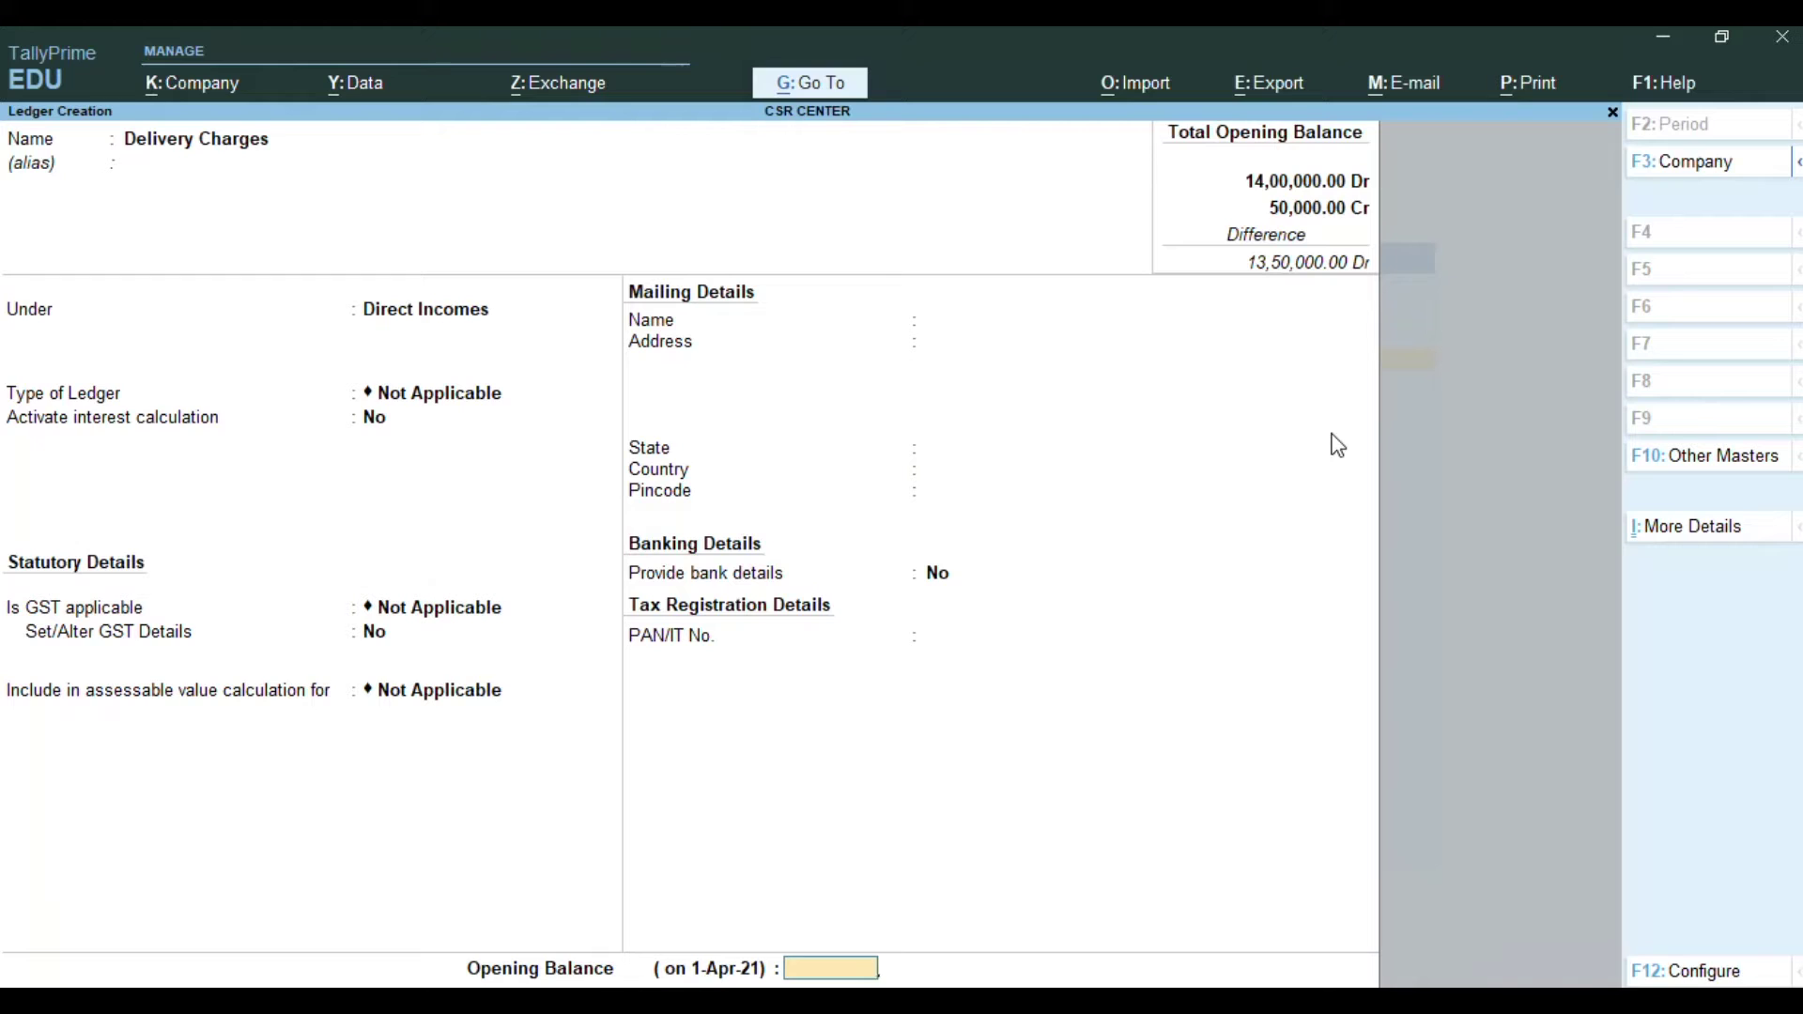
key("Return")
key("Return")
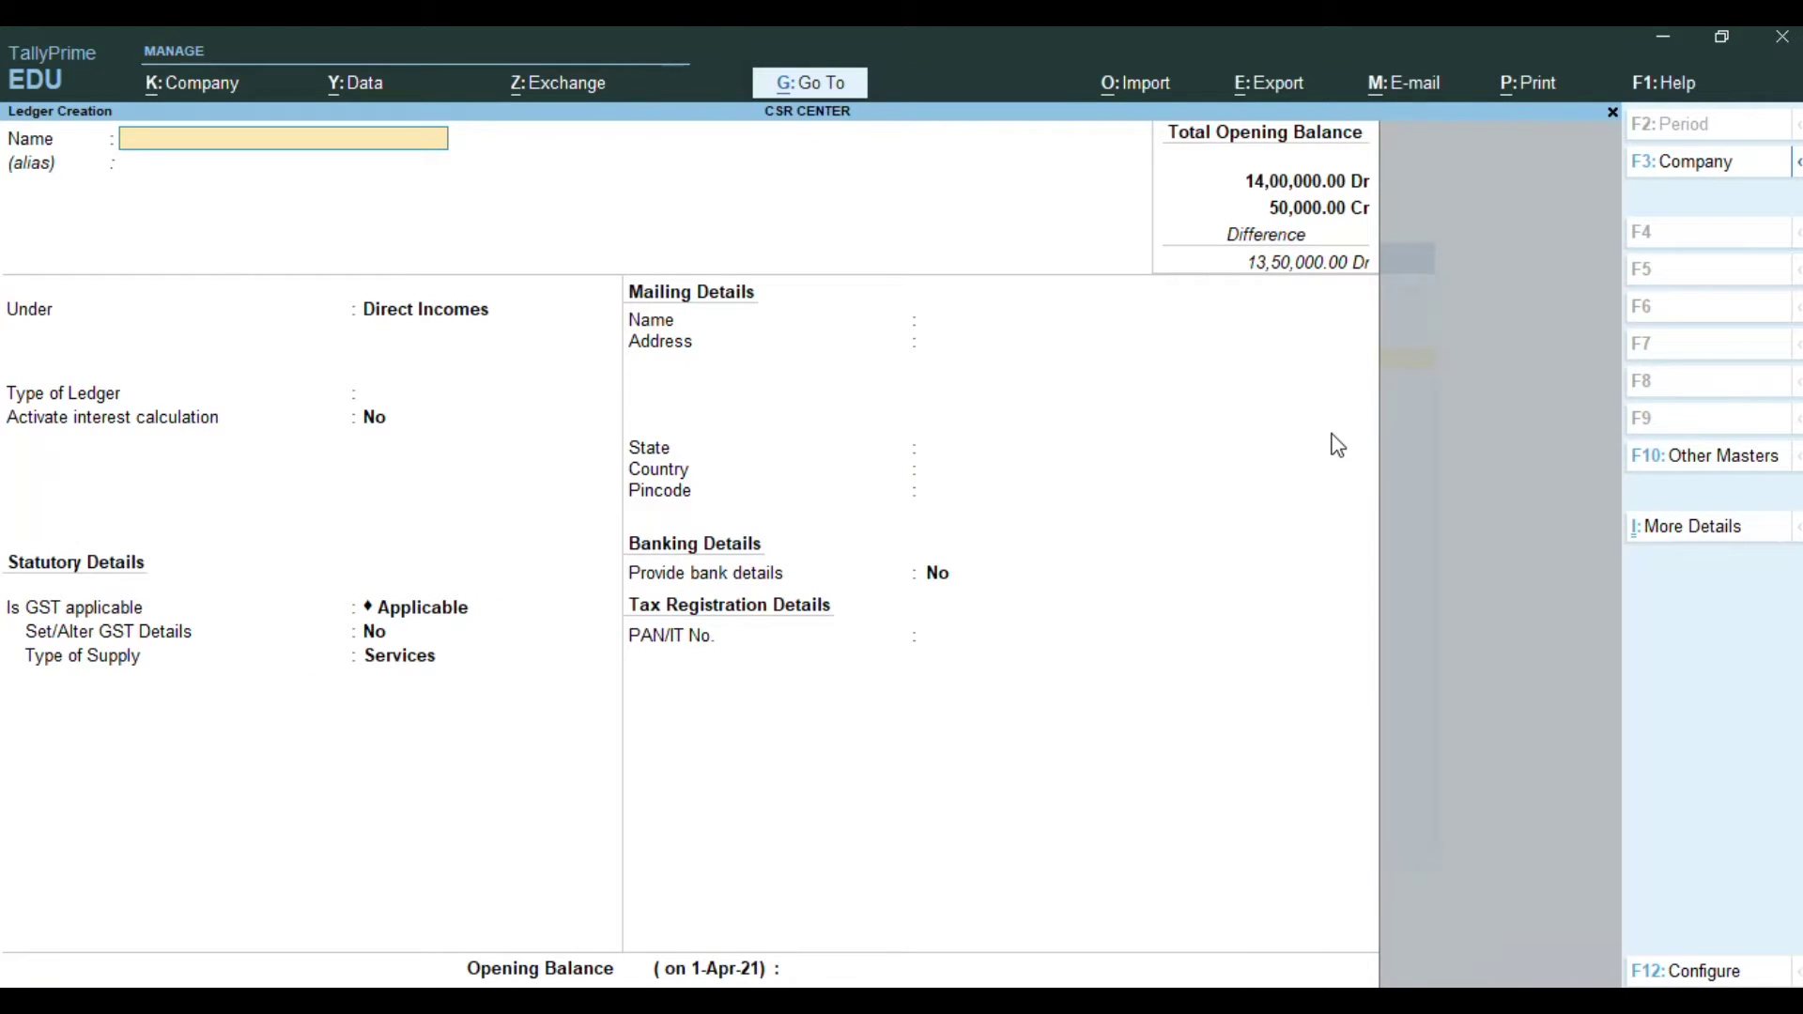
Step: Name the next ledger Maintainance Charge and place it under the Direct Incomes group
type("Maintainance Charge")
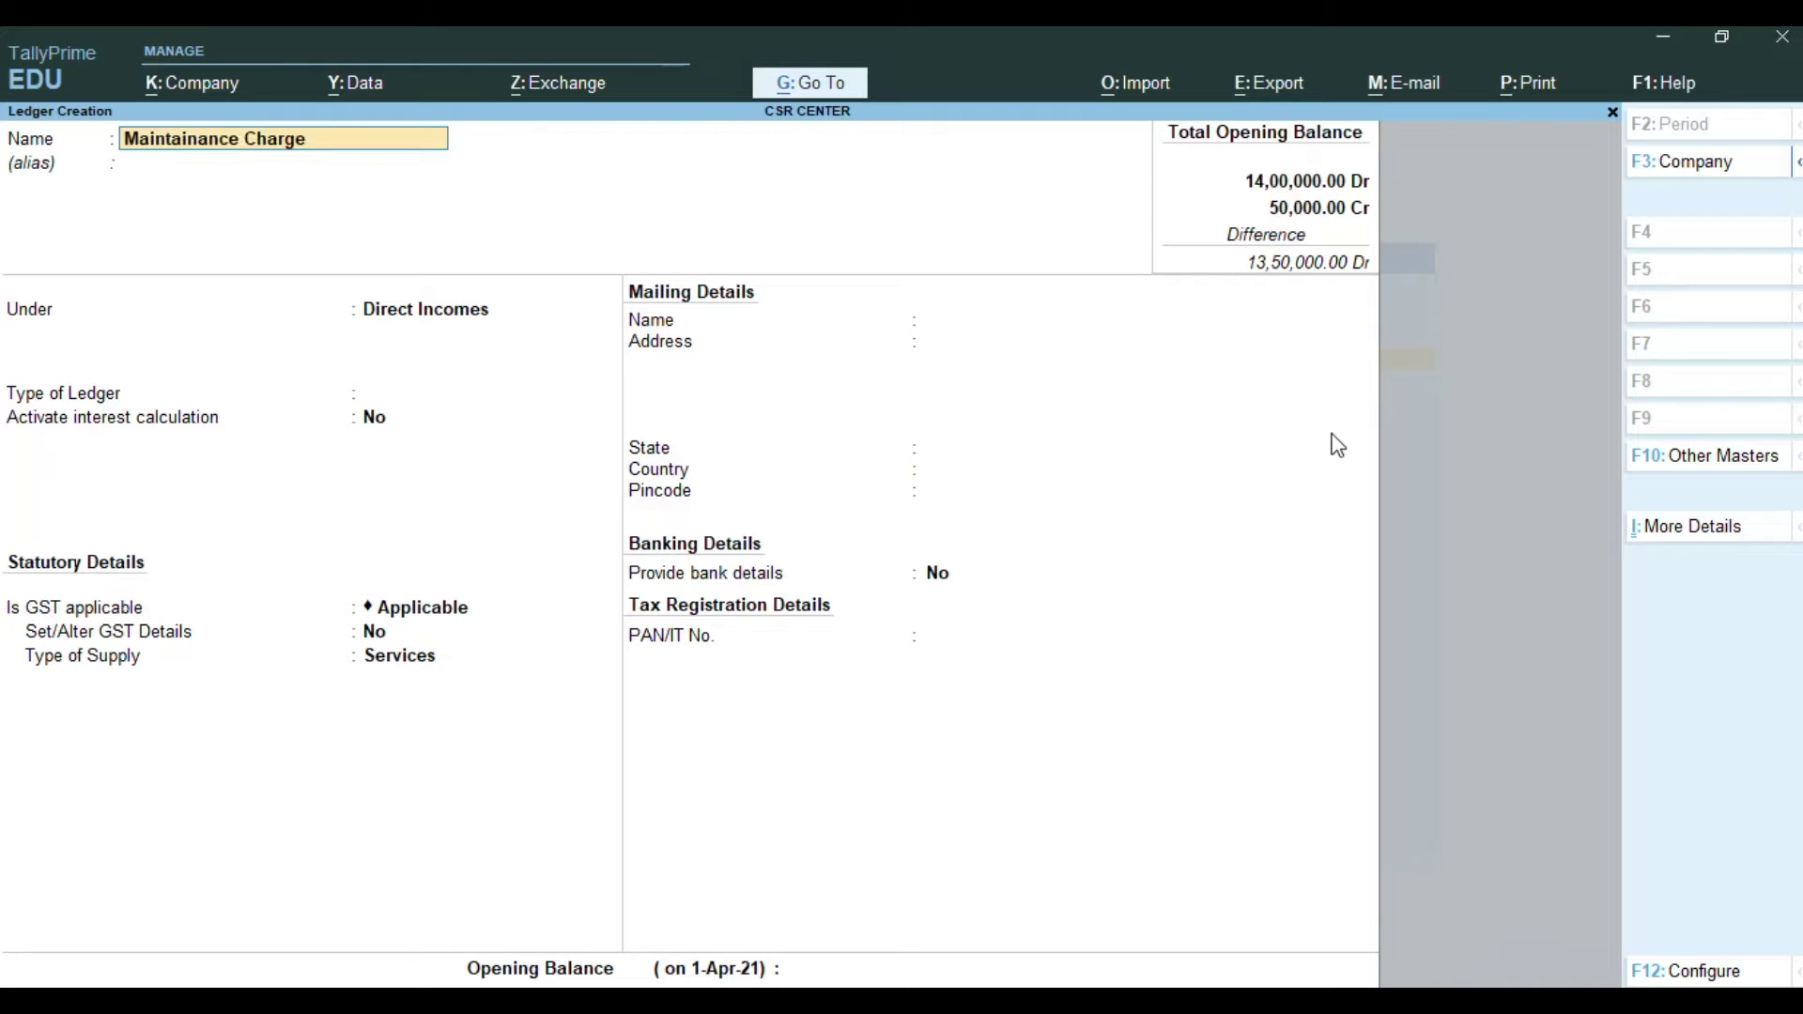
key("Return")
key("Return")
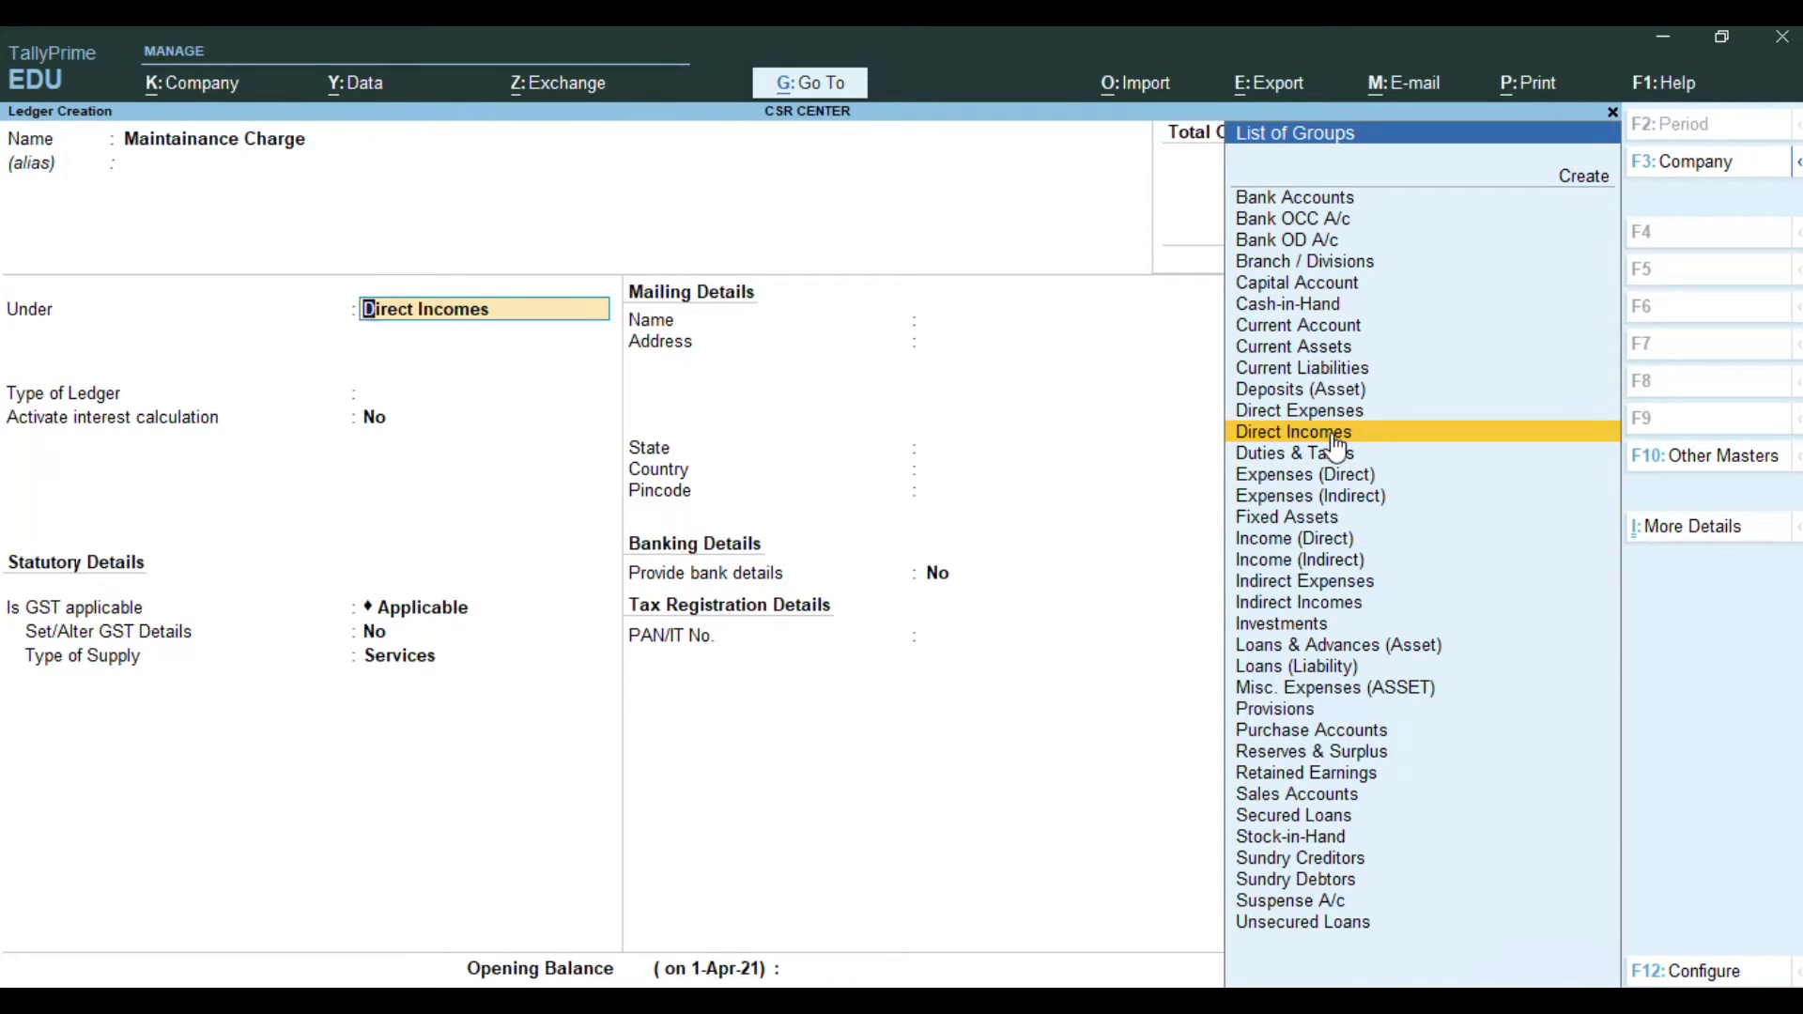
left_click(1335, 438)
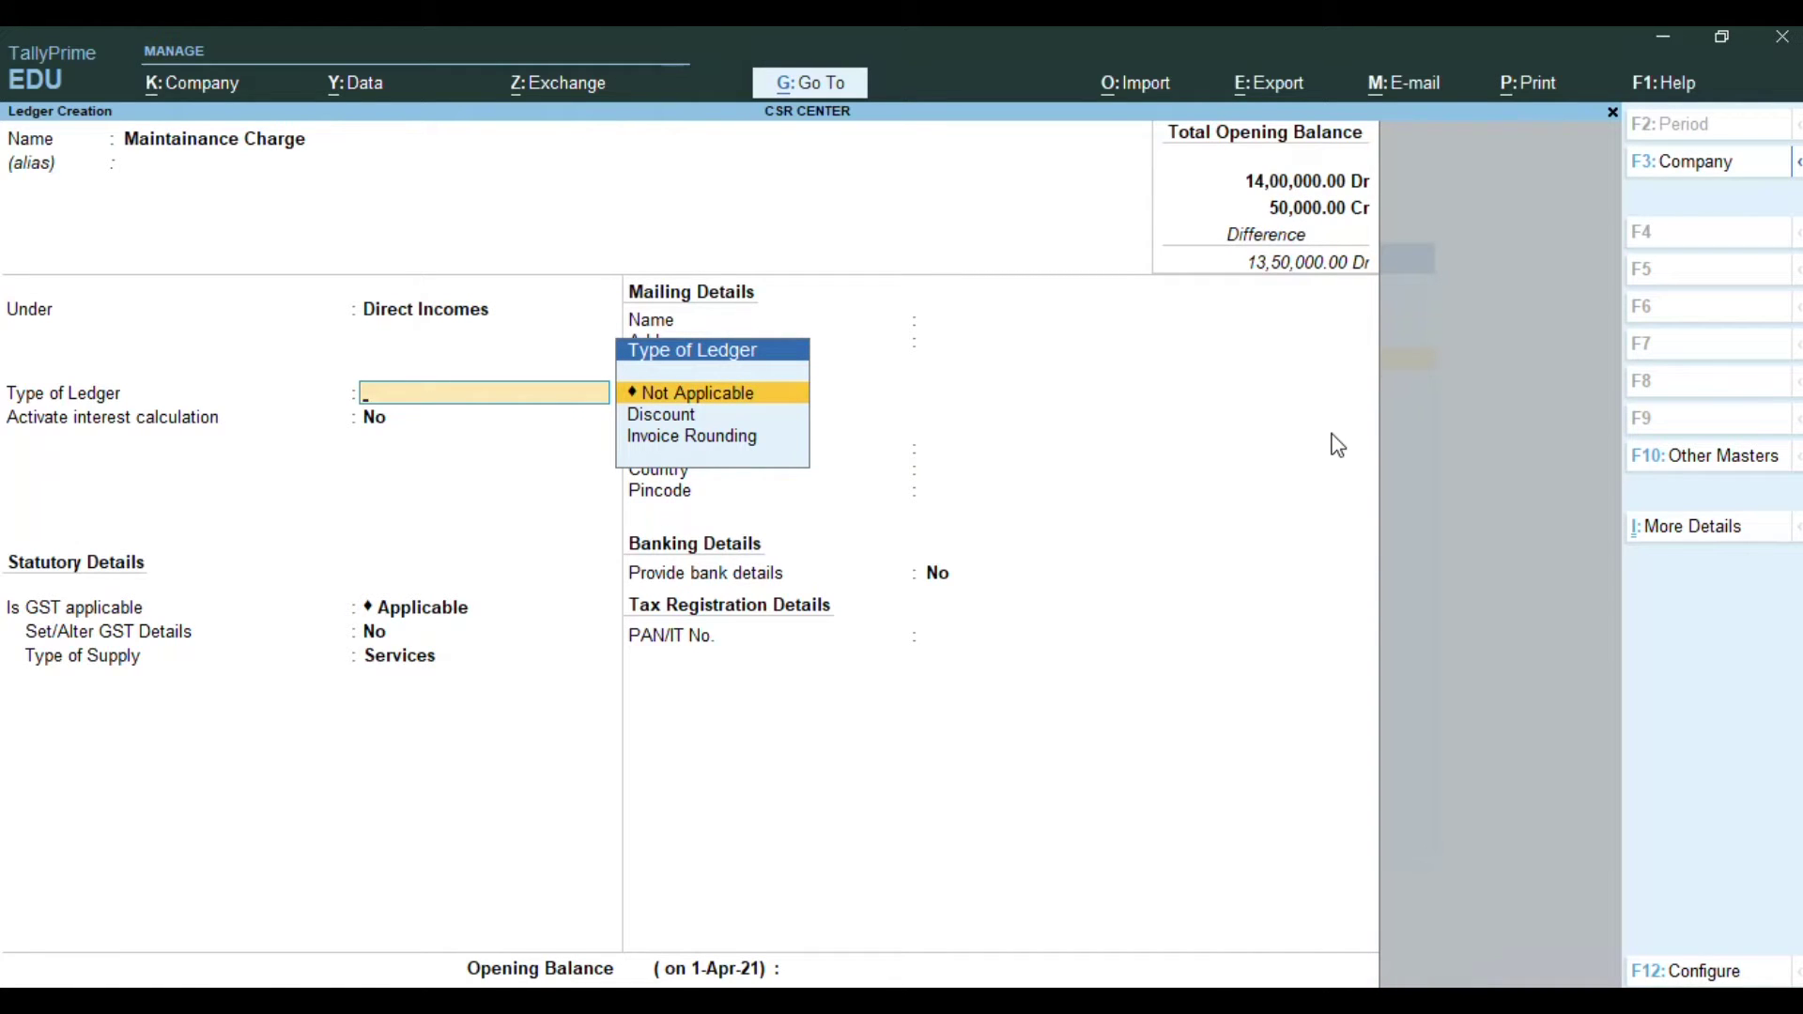
Step: Set the Maintainance Charge ledger's type, GST applicability and assessable value inclusion to Not Applicable, and save it without an opening balance
key("Return")
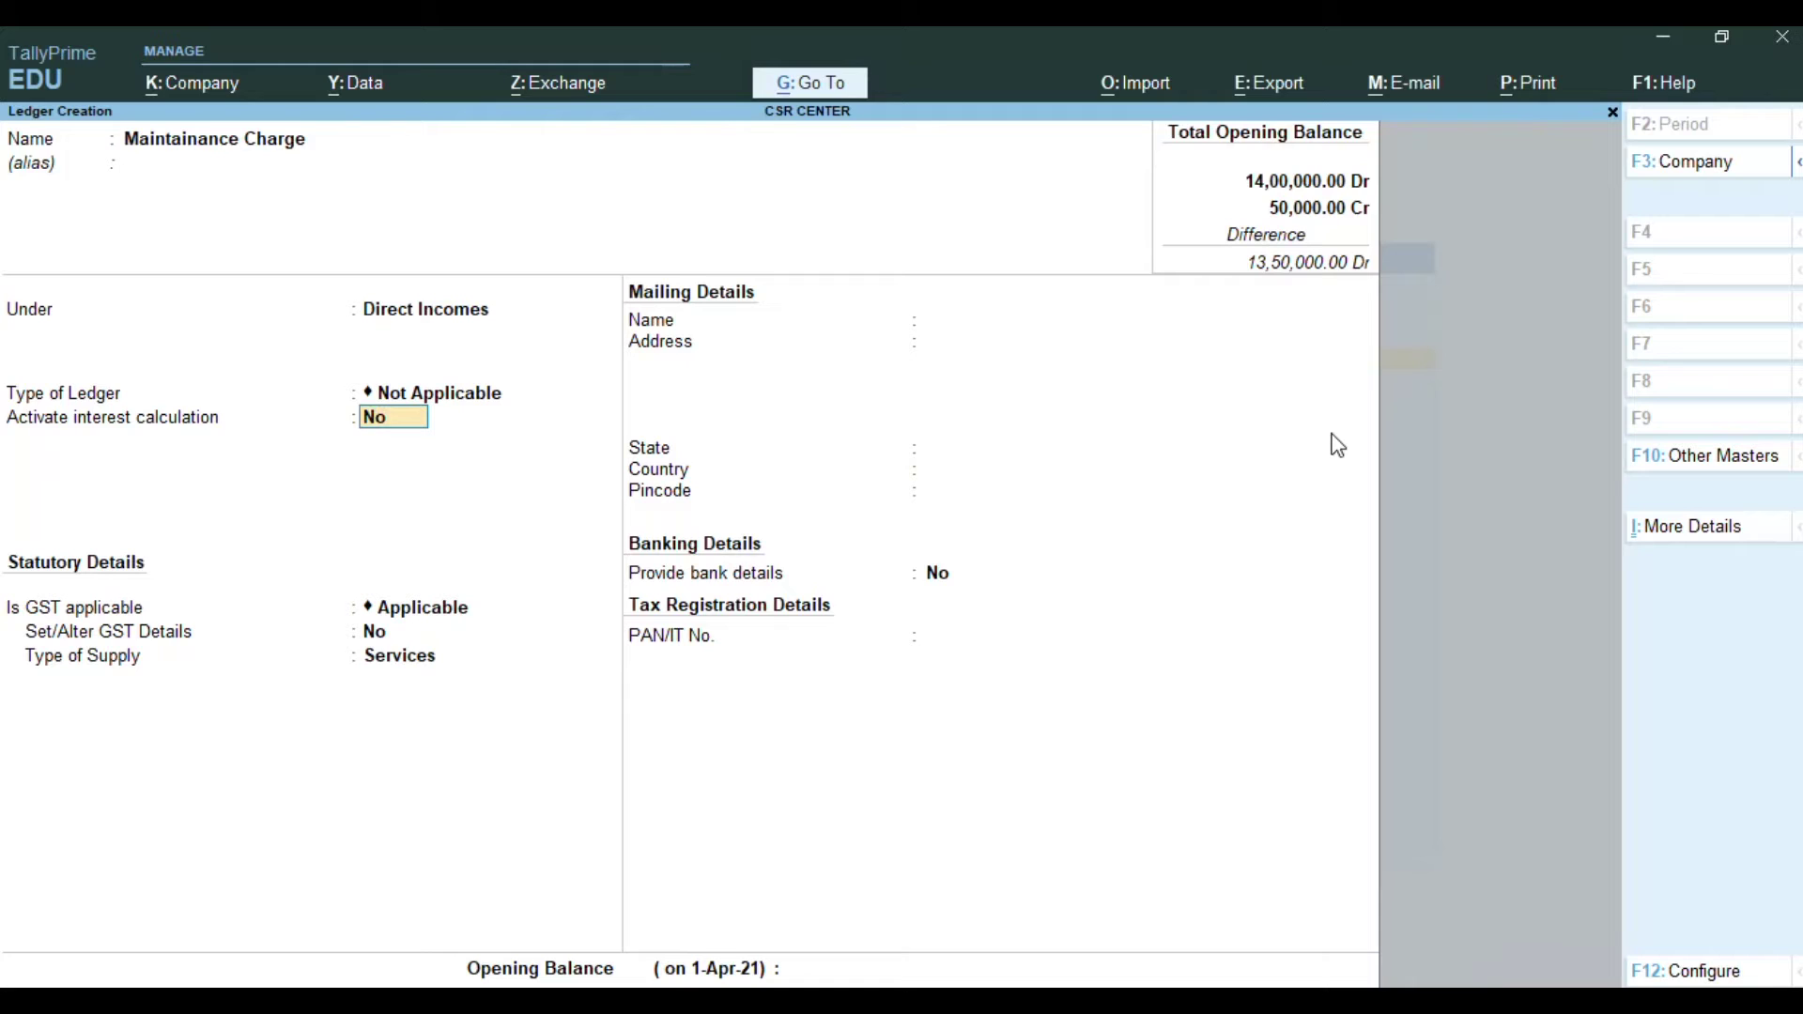
key("Return")
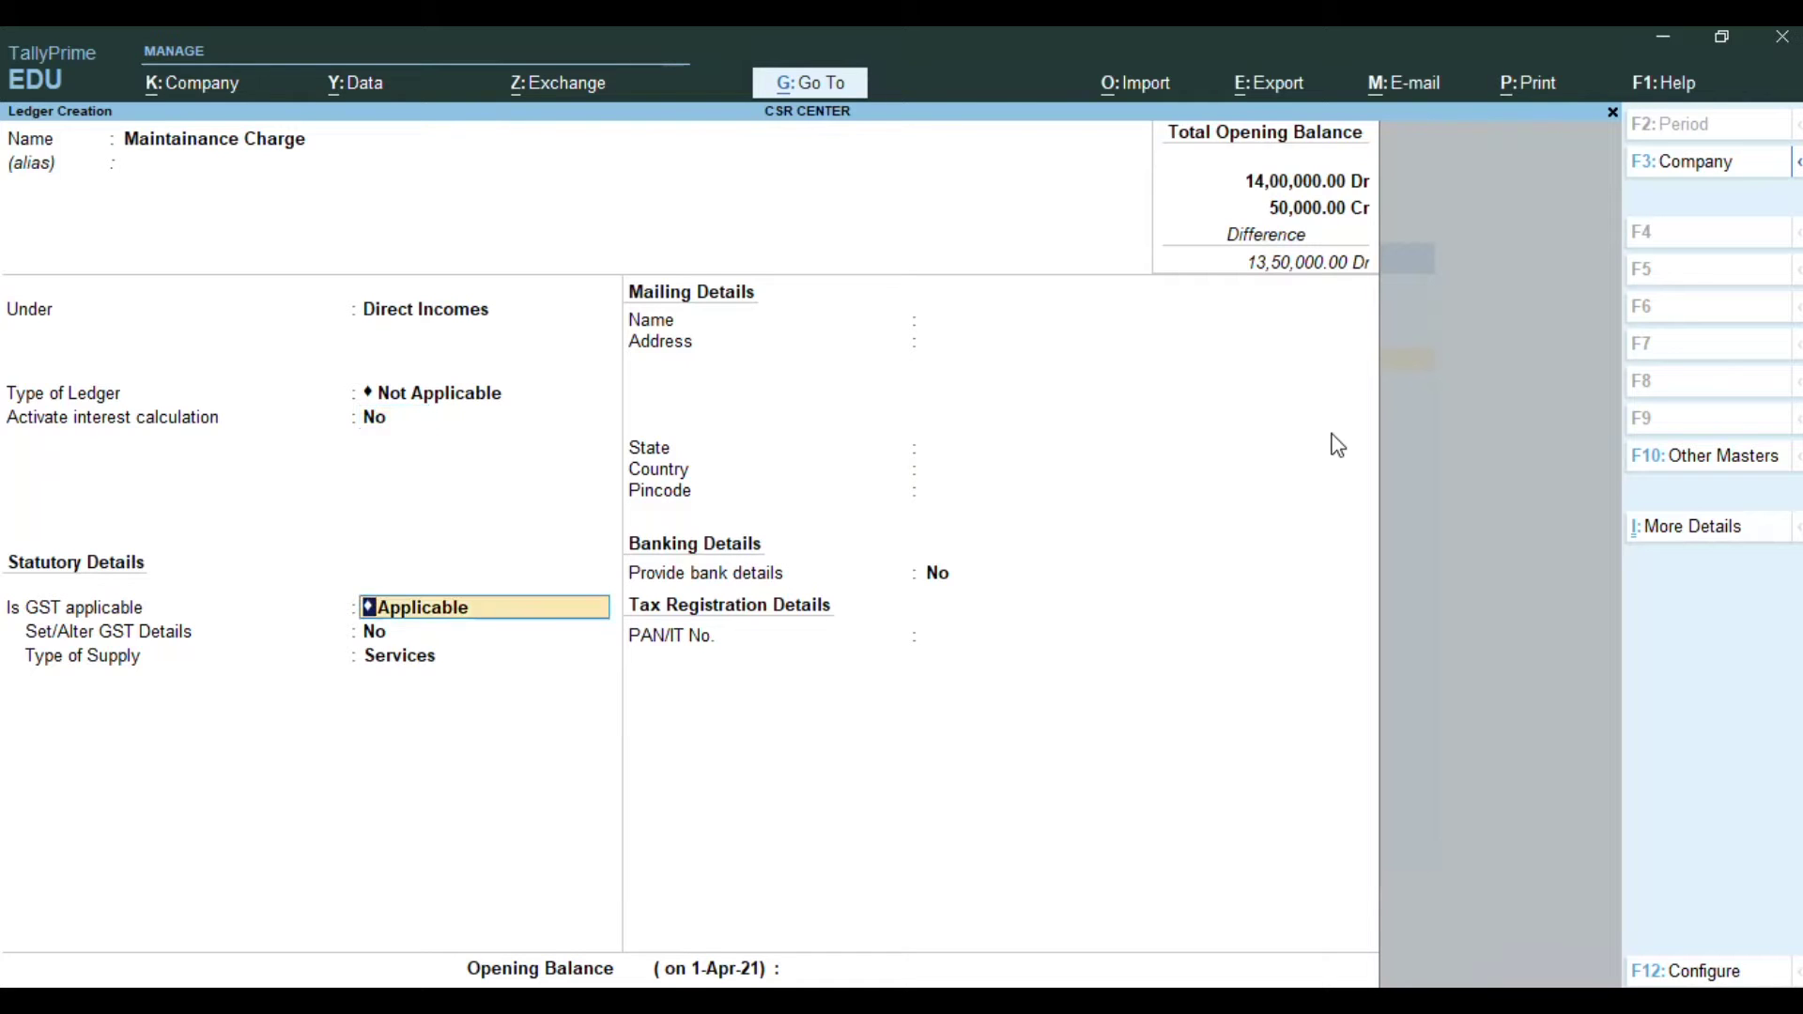
type("N")
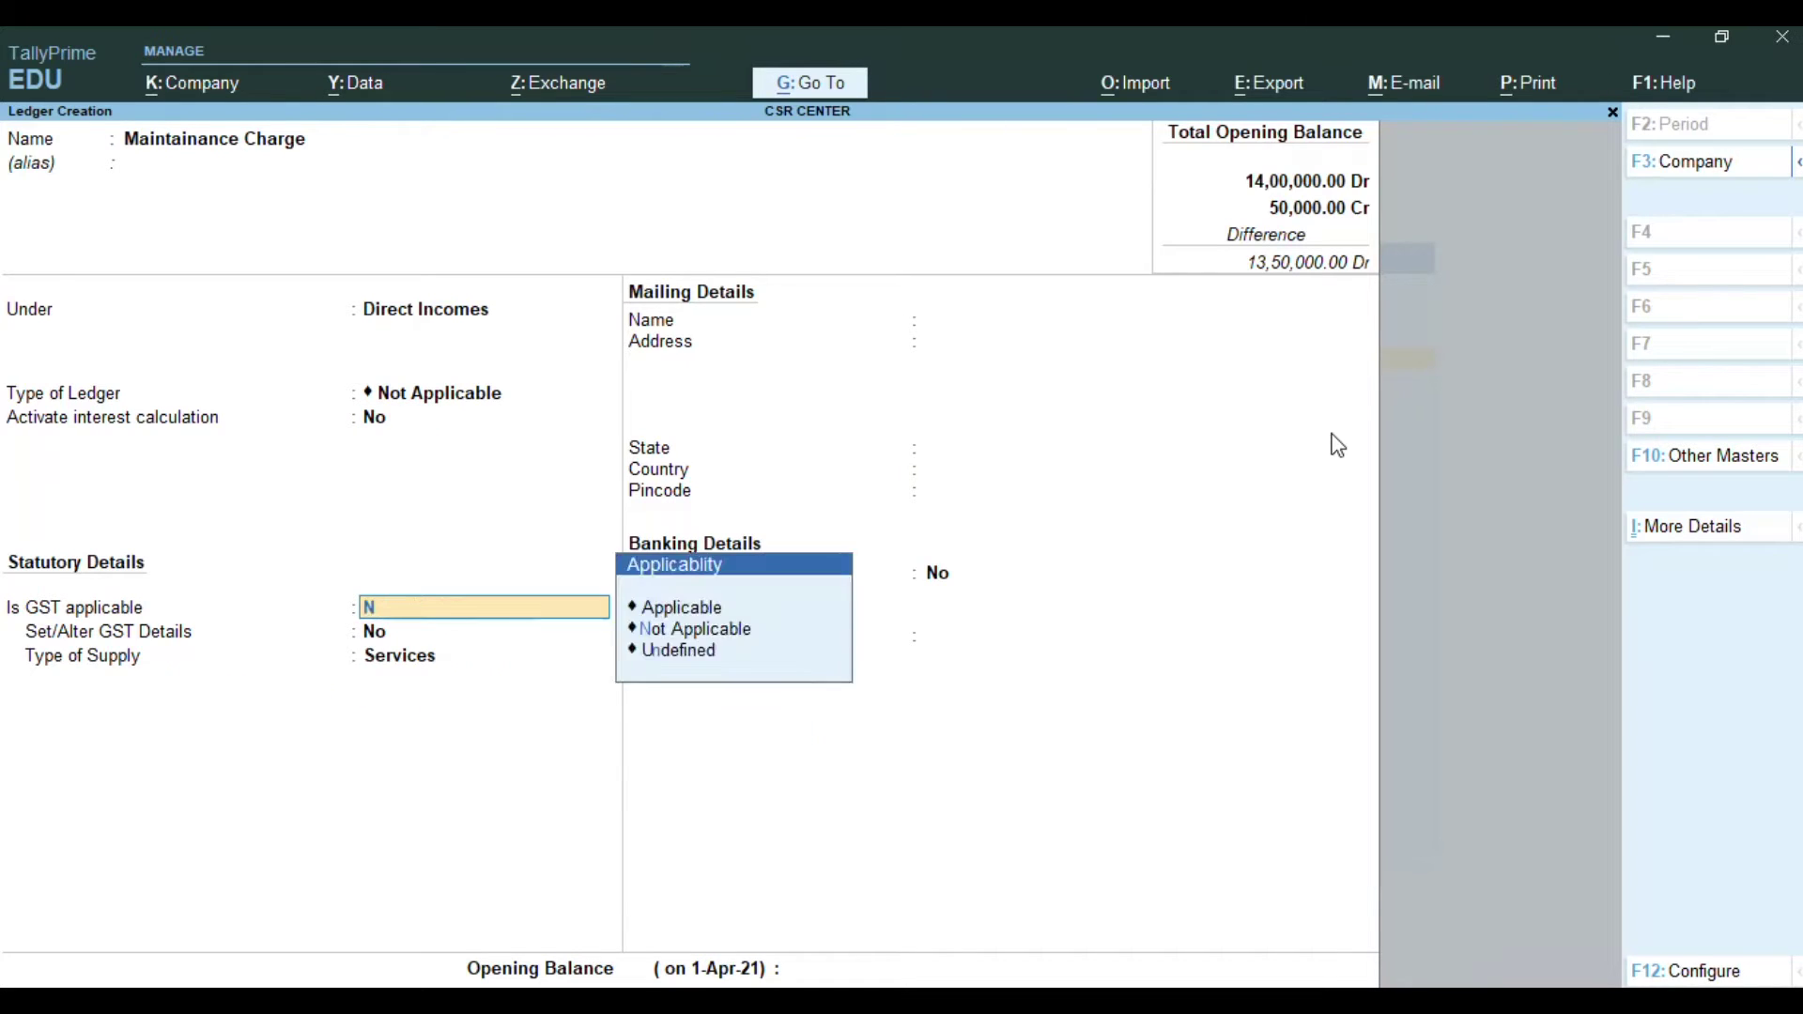
key("Return")
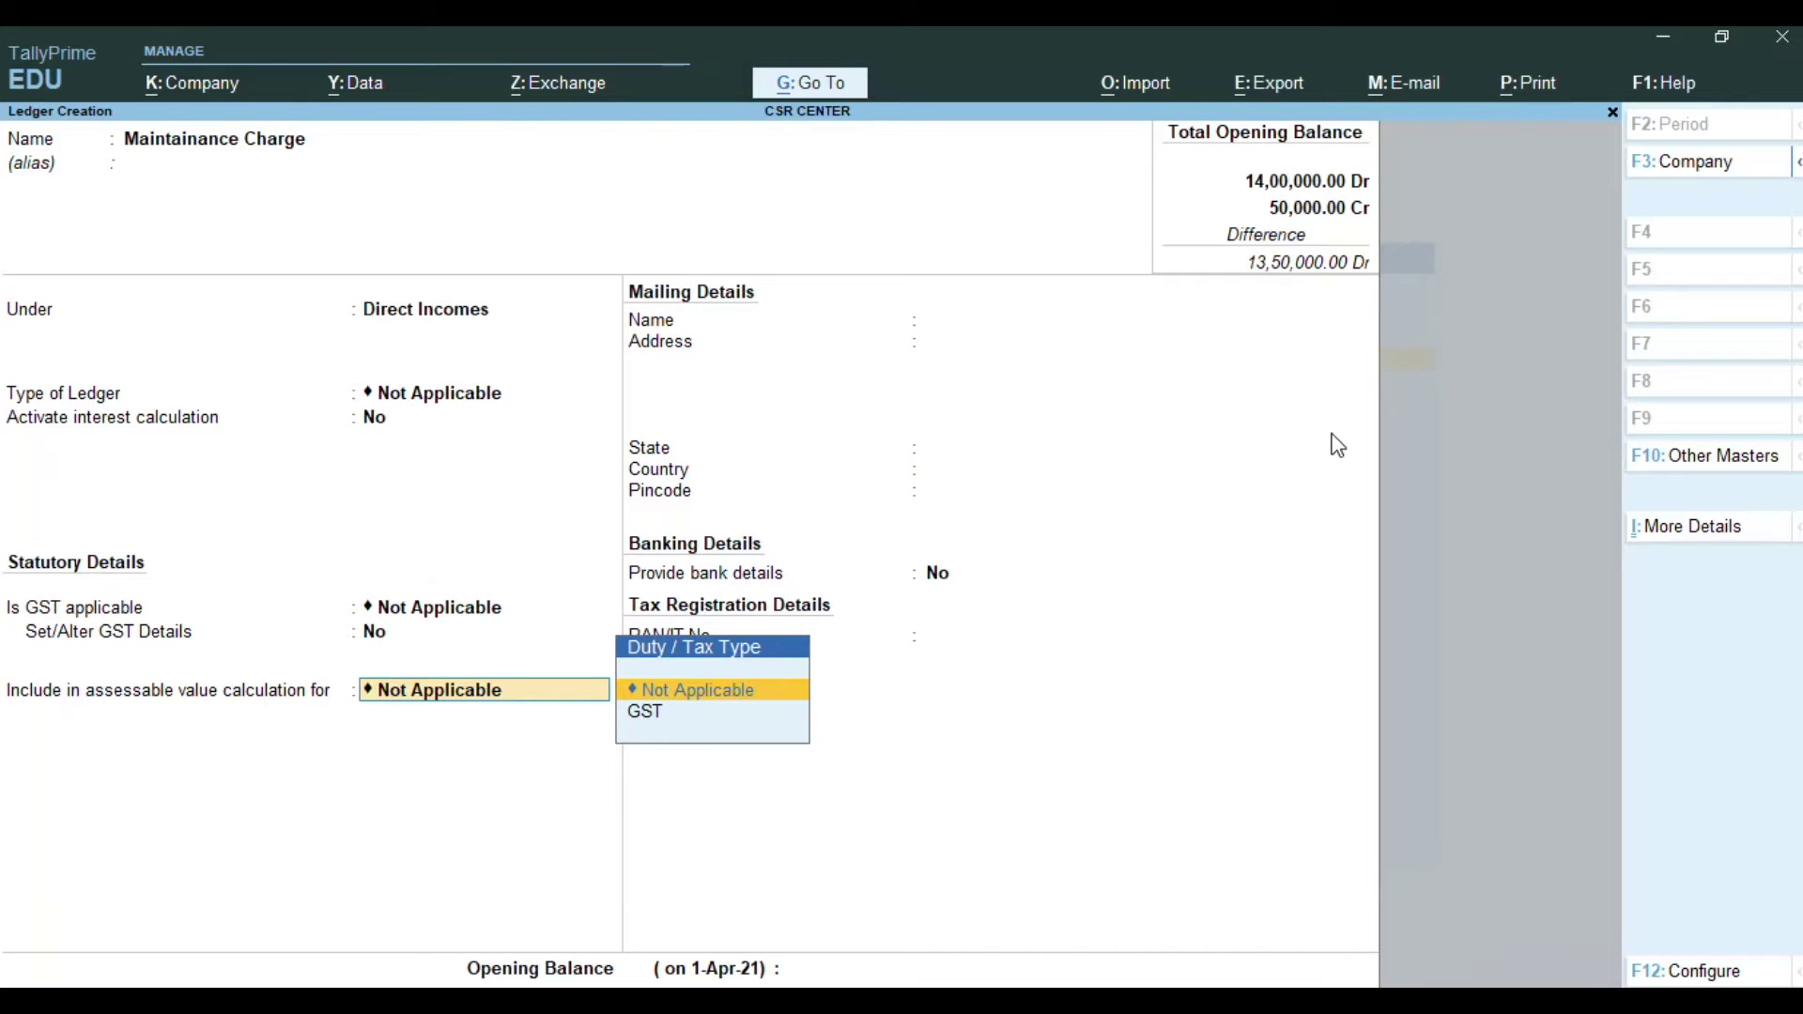
key("Return")
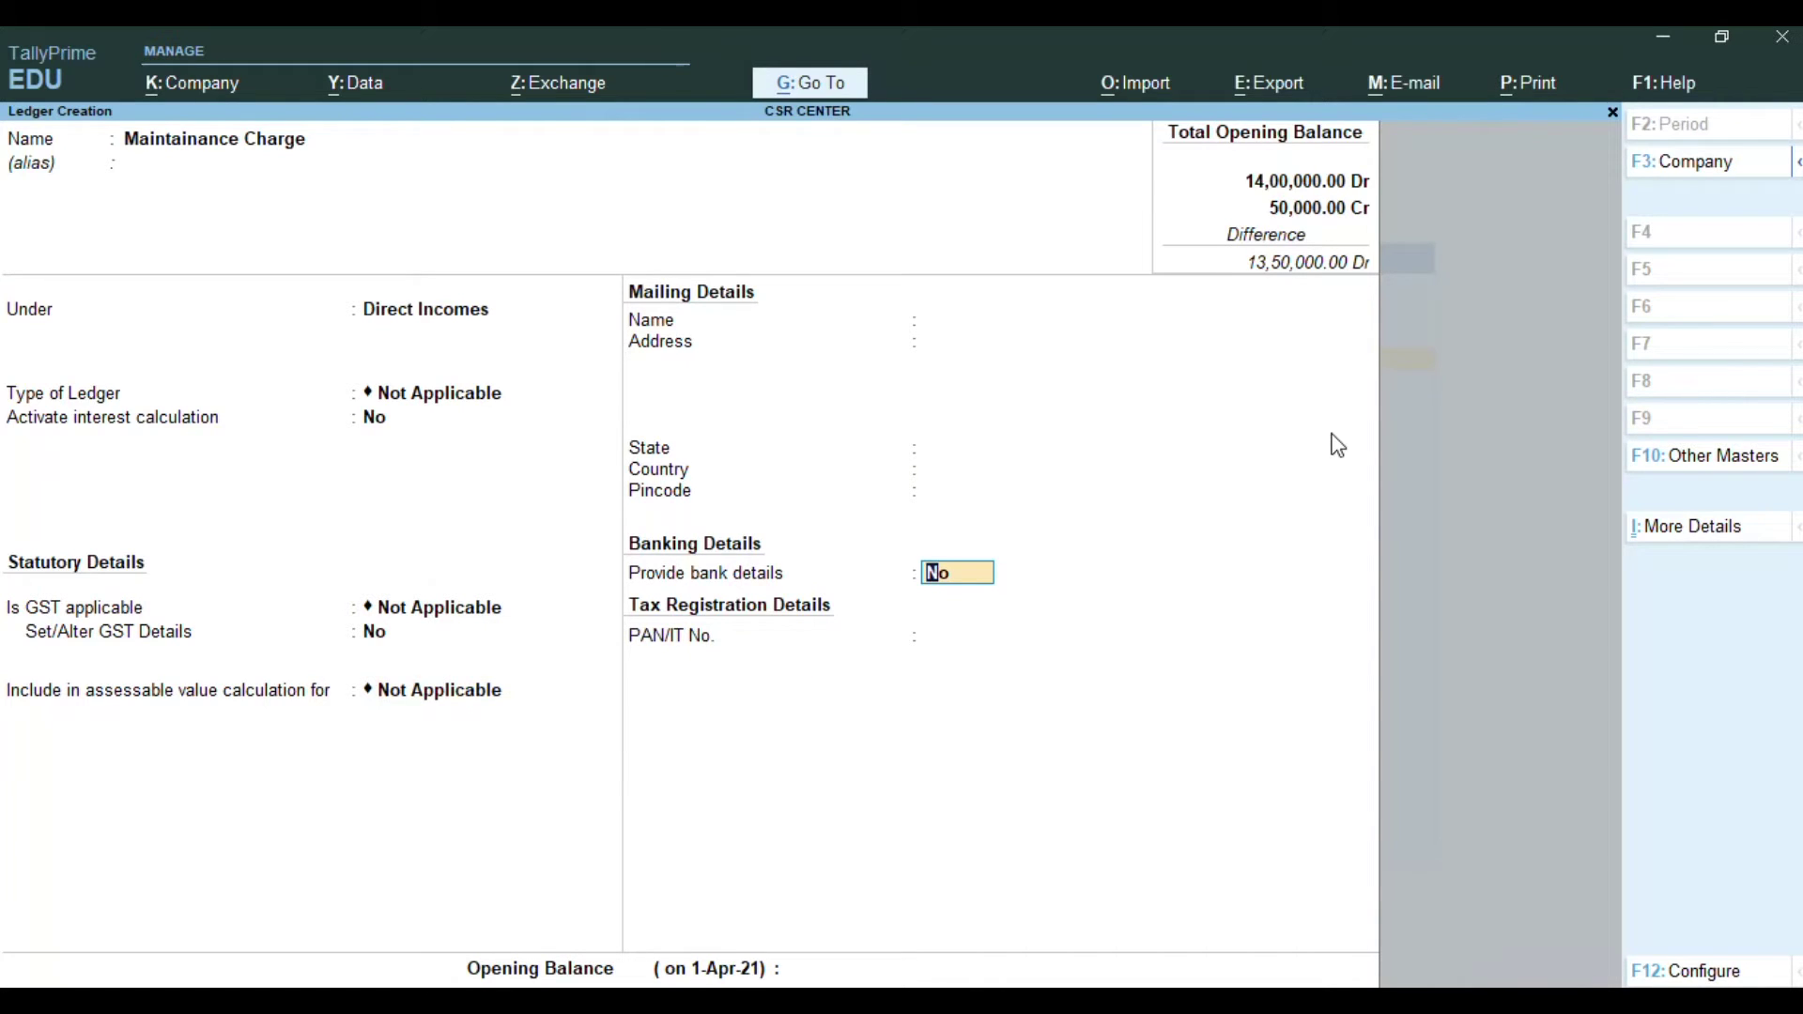
key("Return")
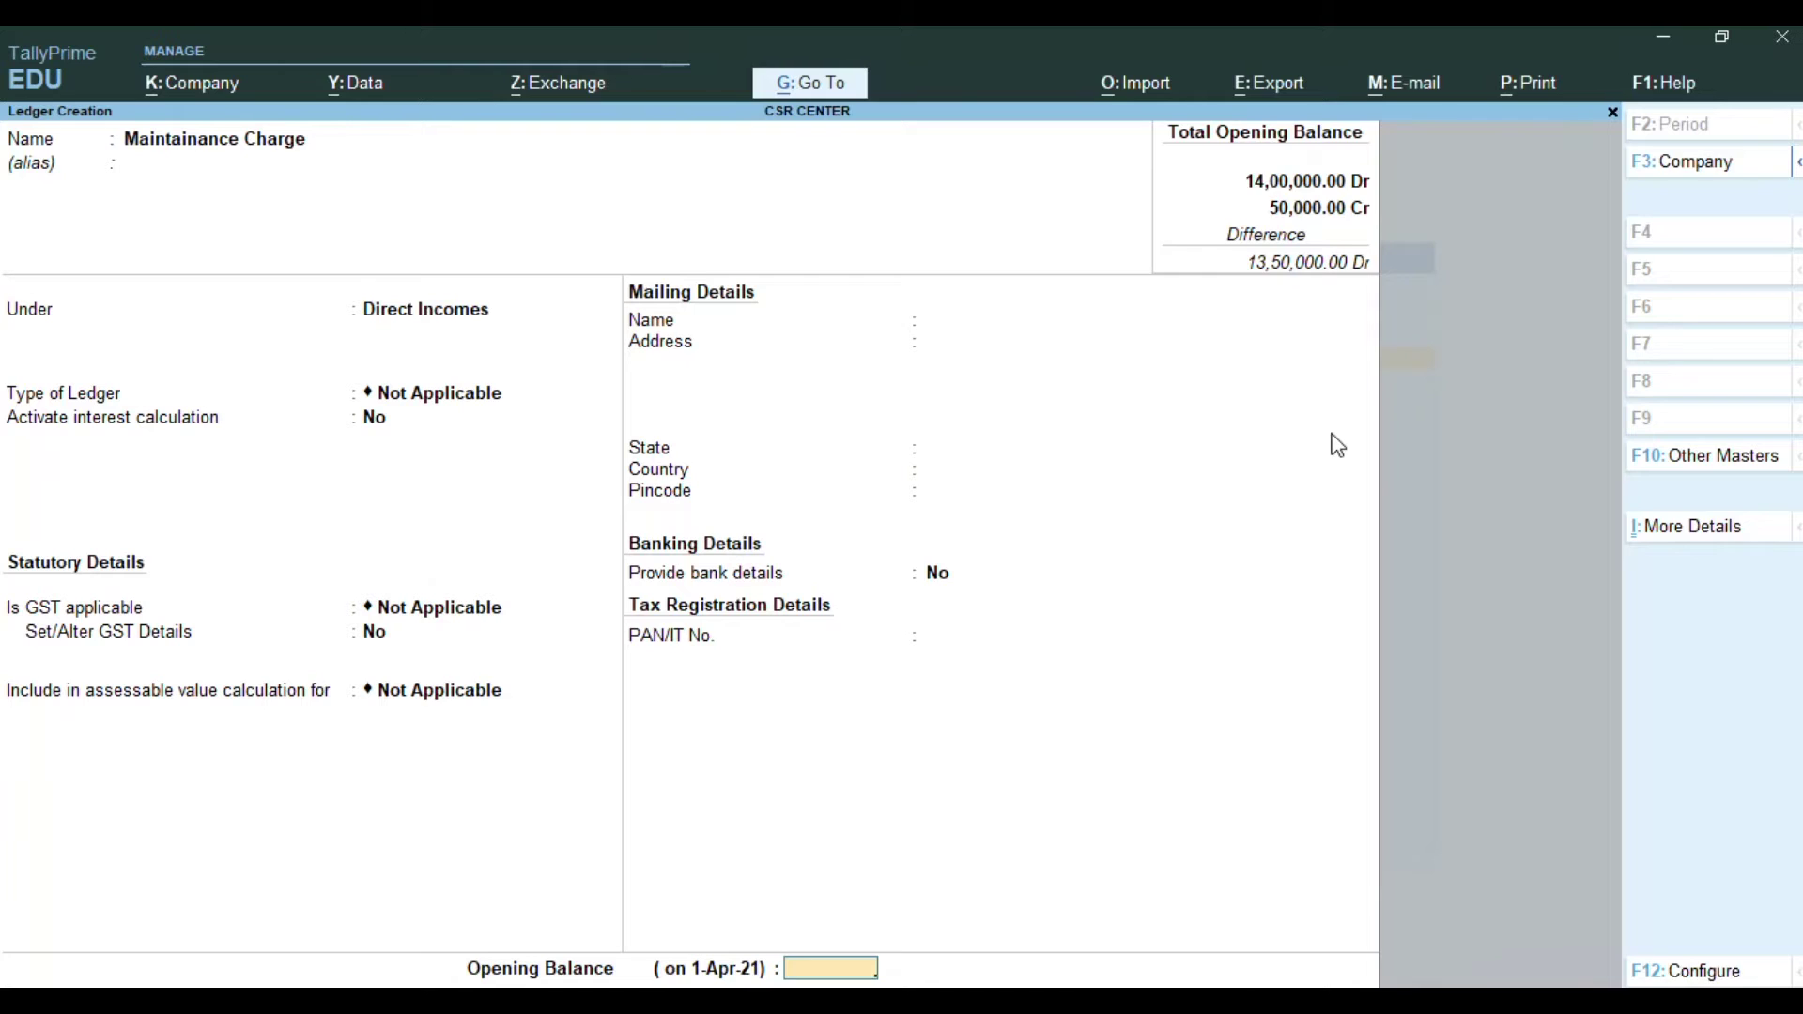
key("Return")
key("Return")
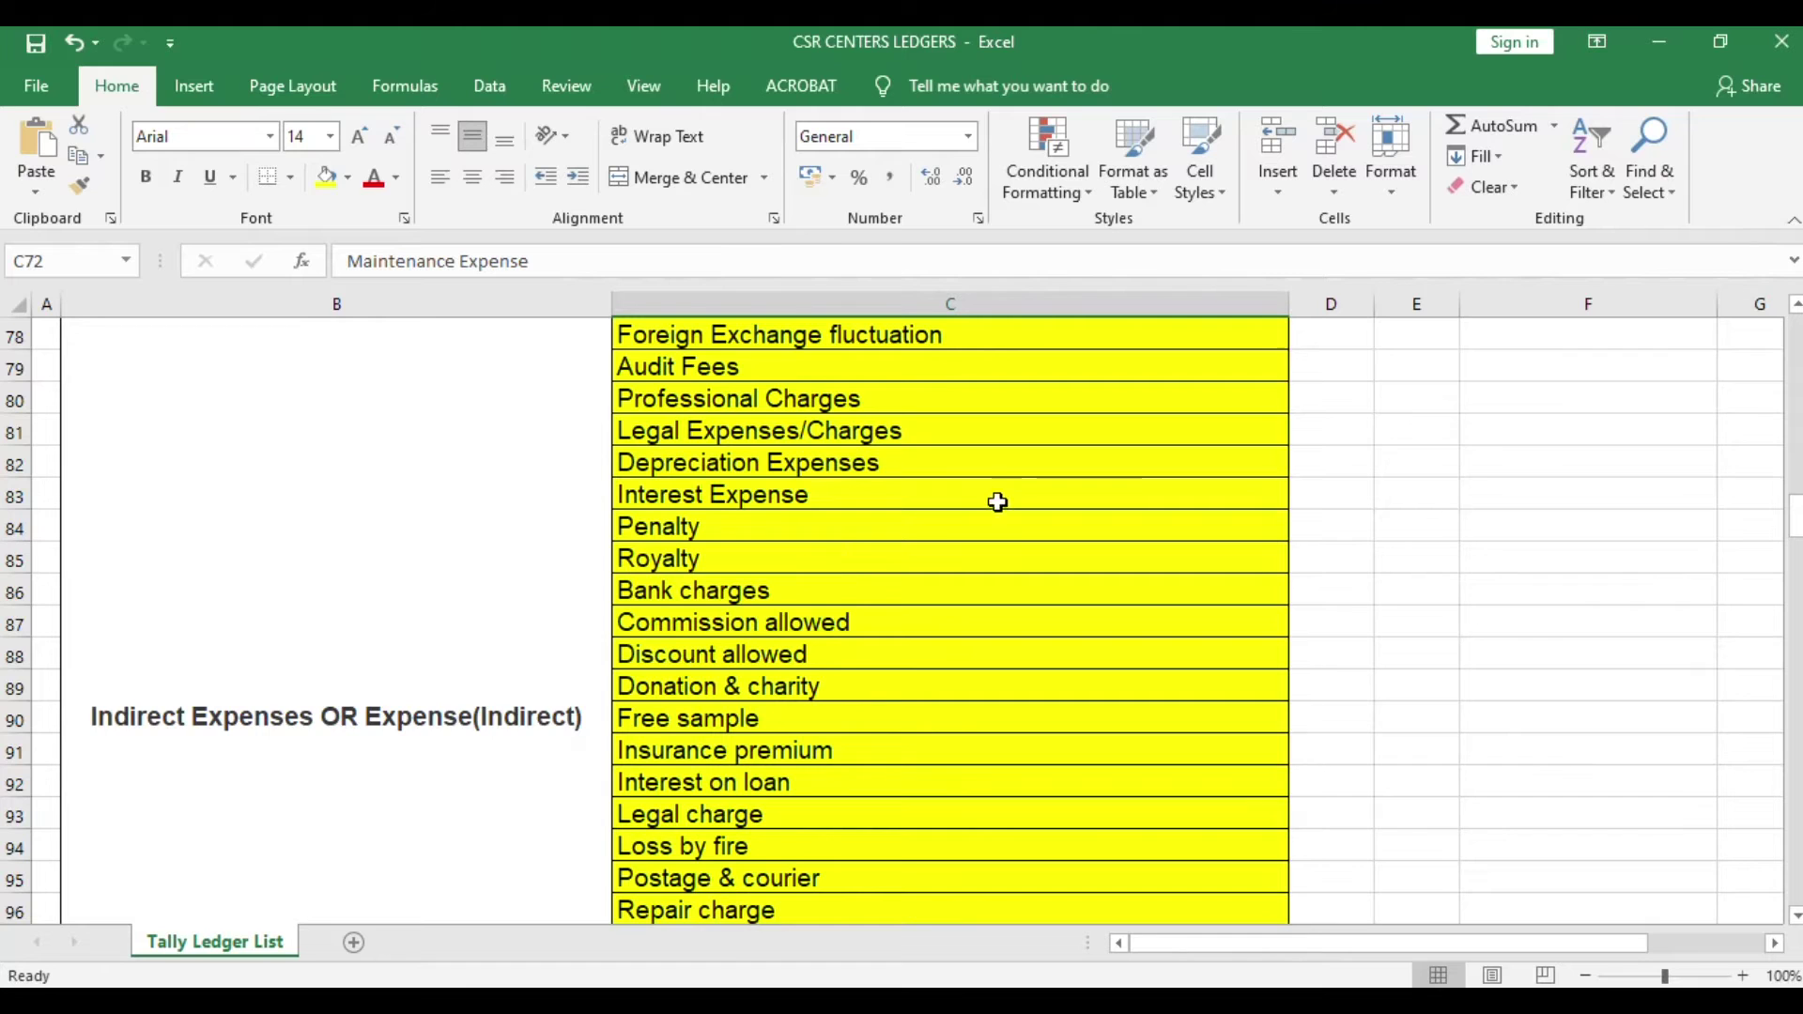
Step: Review the ledgers listed under the Indirect Expenses group in the Excel ledger list
scroll(1004, 494, "up", 1)
scroll(1004, 494, "up", 4)
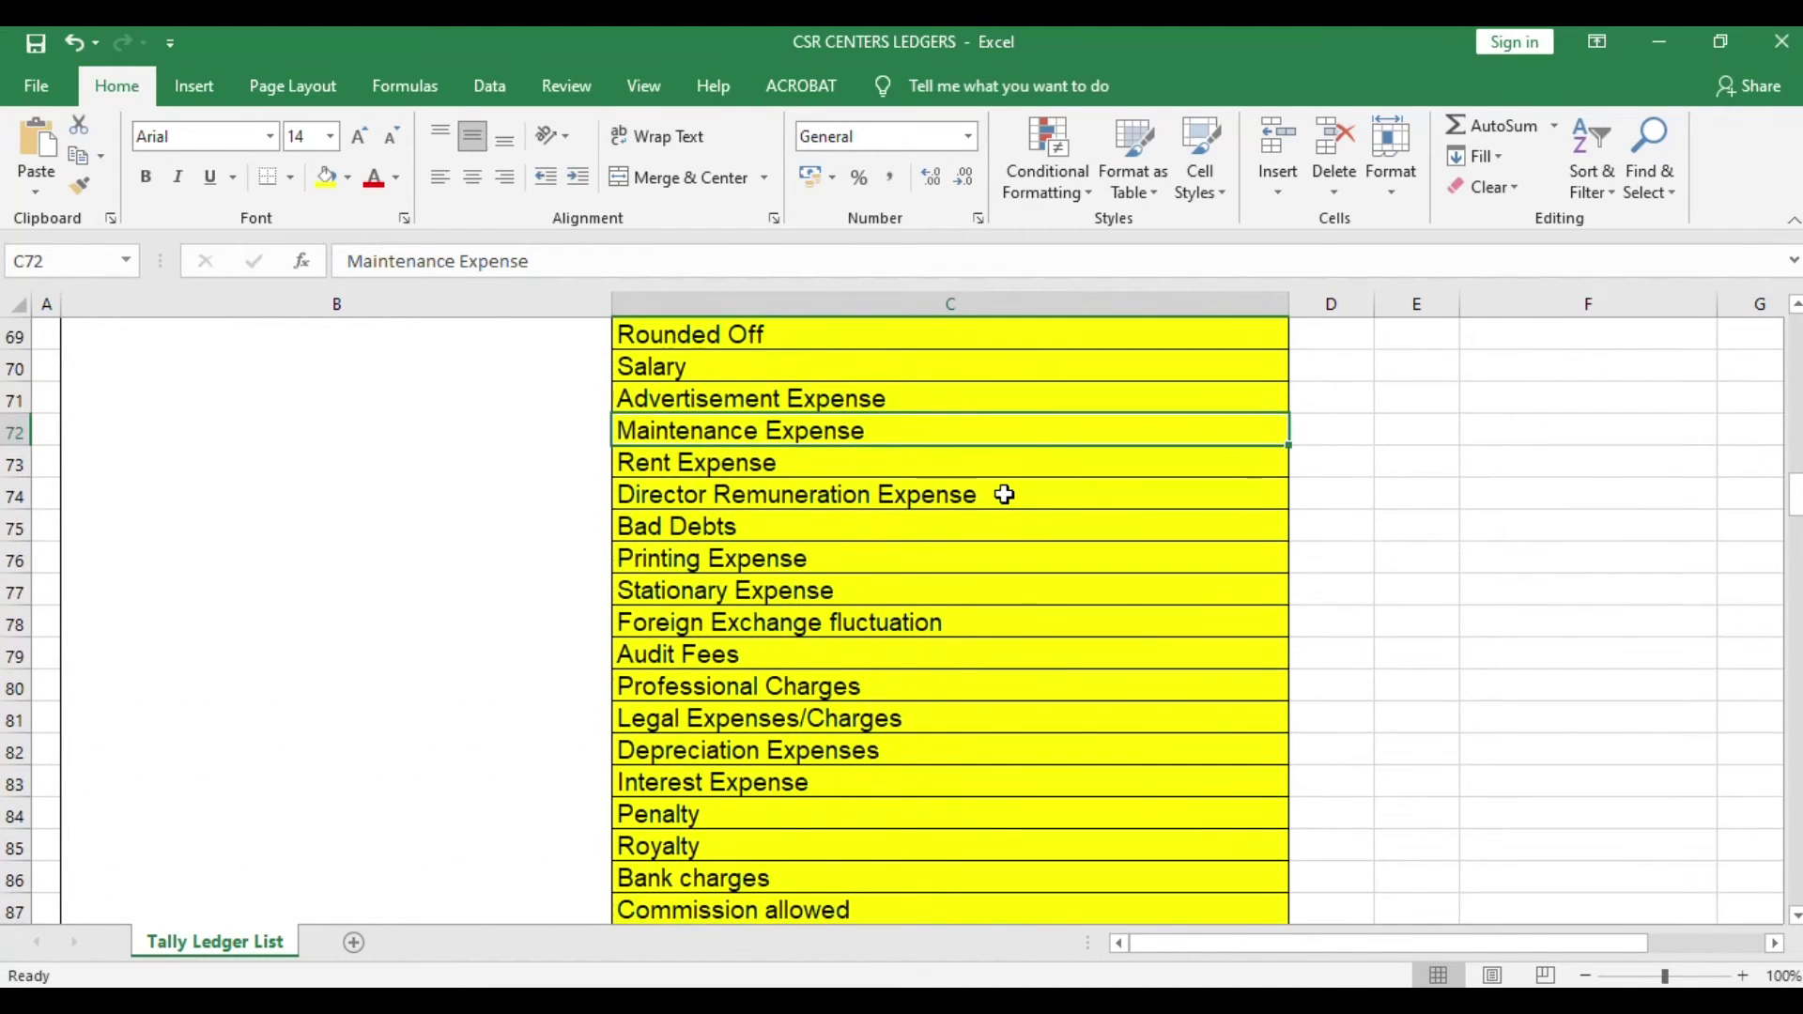
scroll(1004, 494, "down", 2)
left_click(1019, 402)
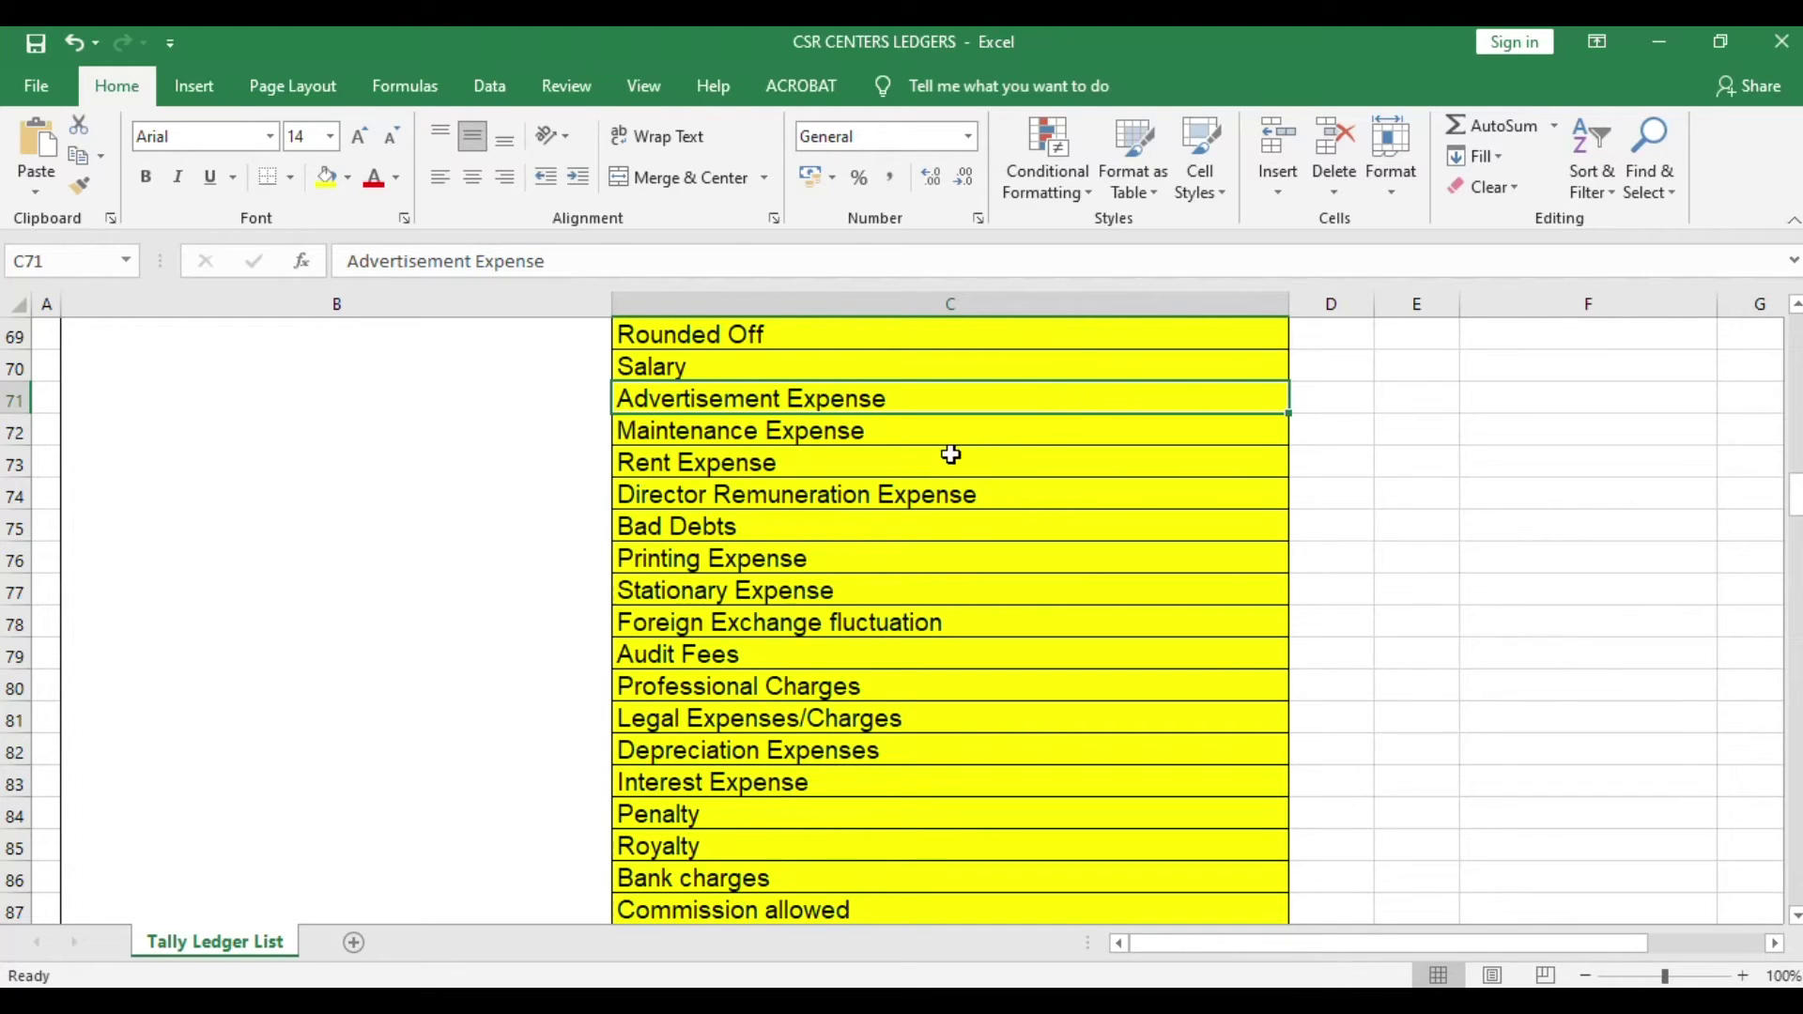
left_click(1030, 463)
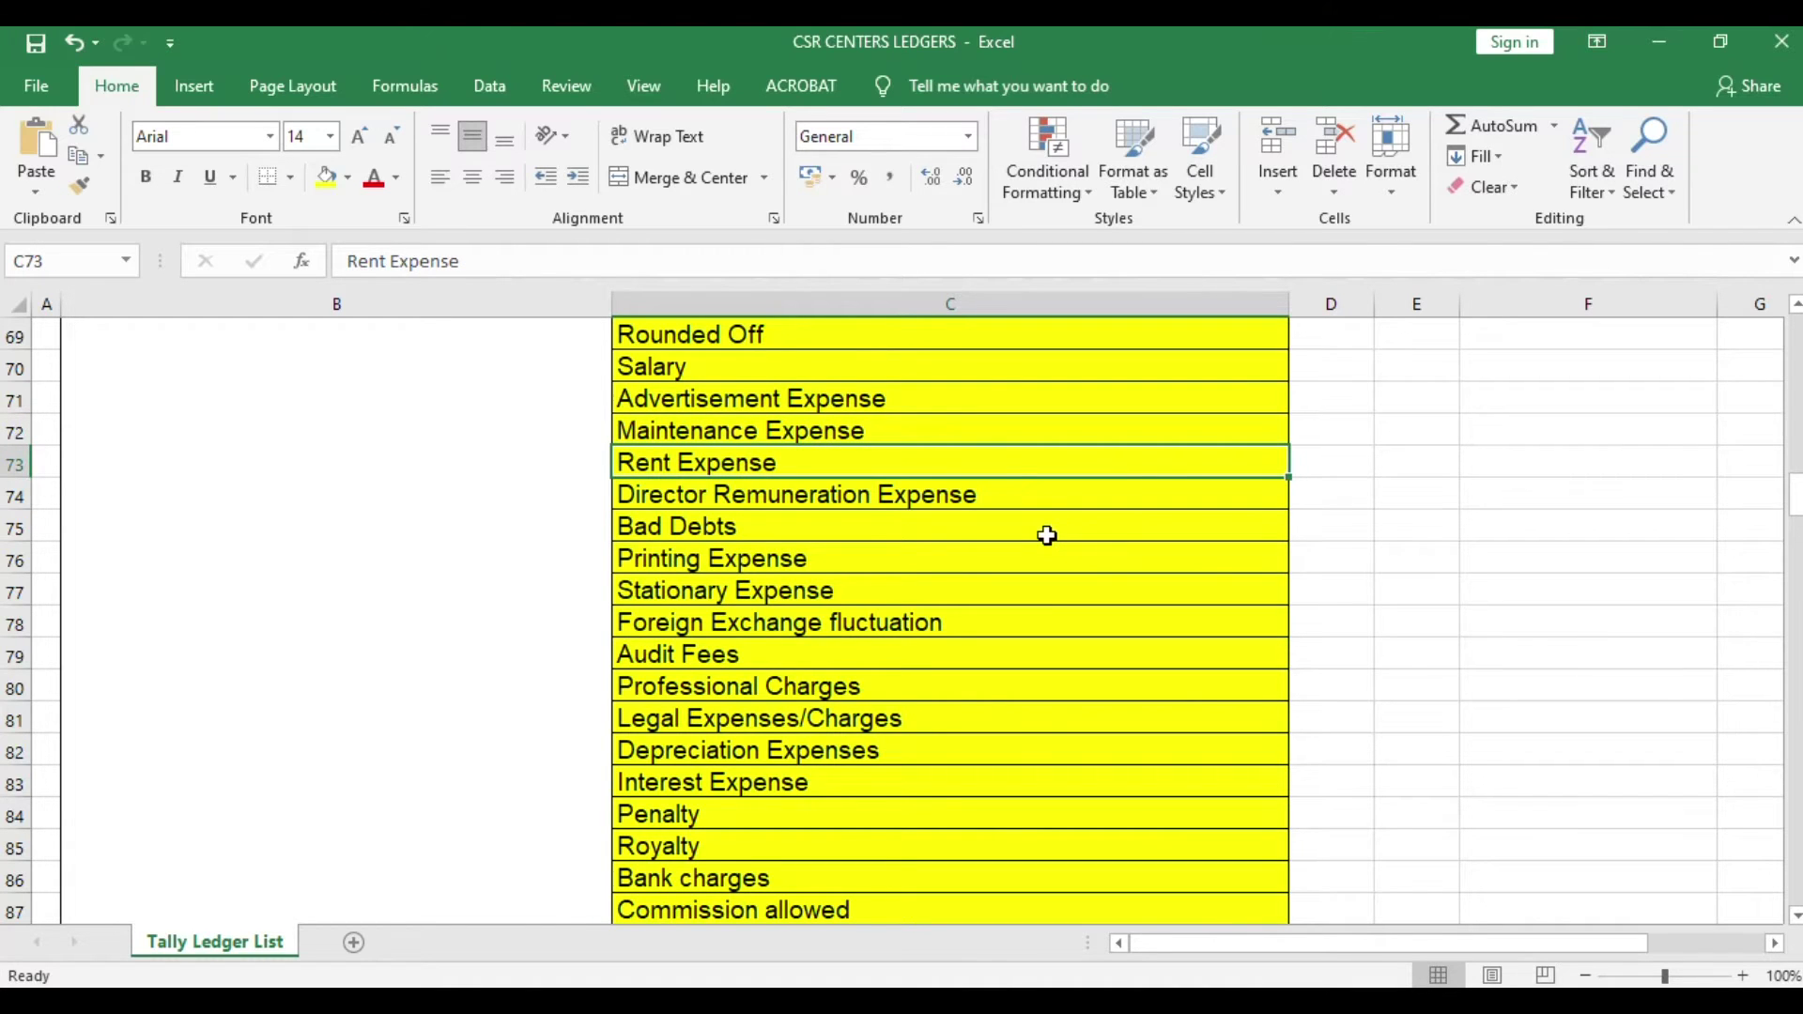
scroll(1048, 536, "down", 2)
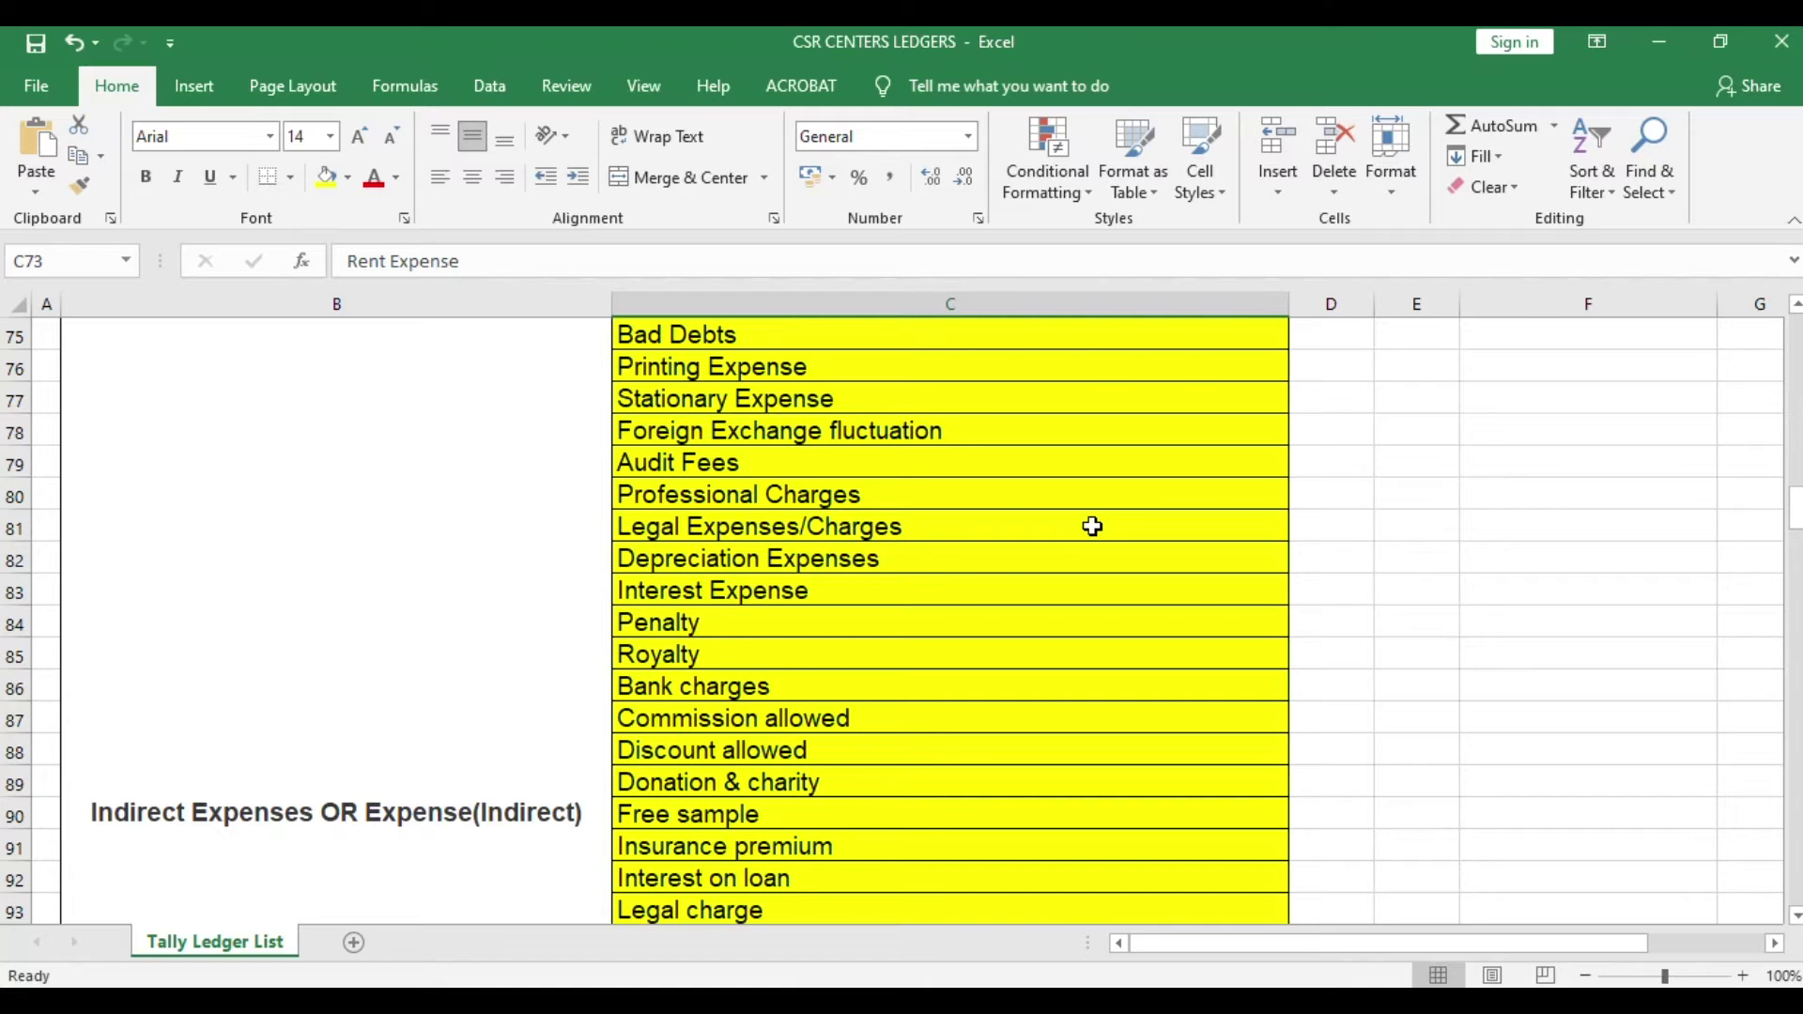
scroll(1093, 526, "down", 3)
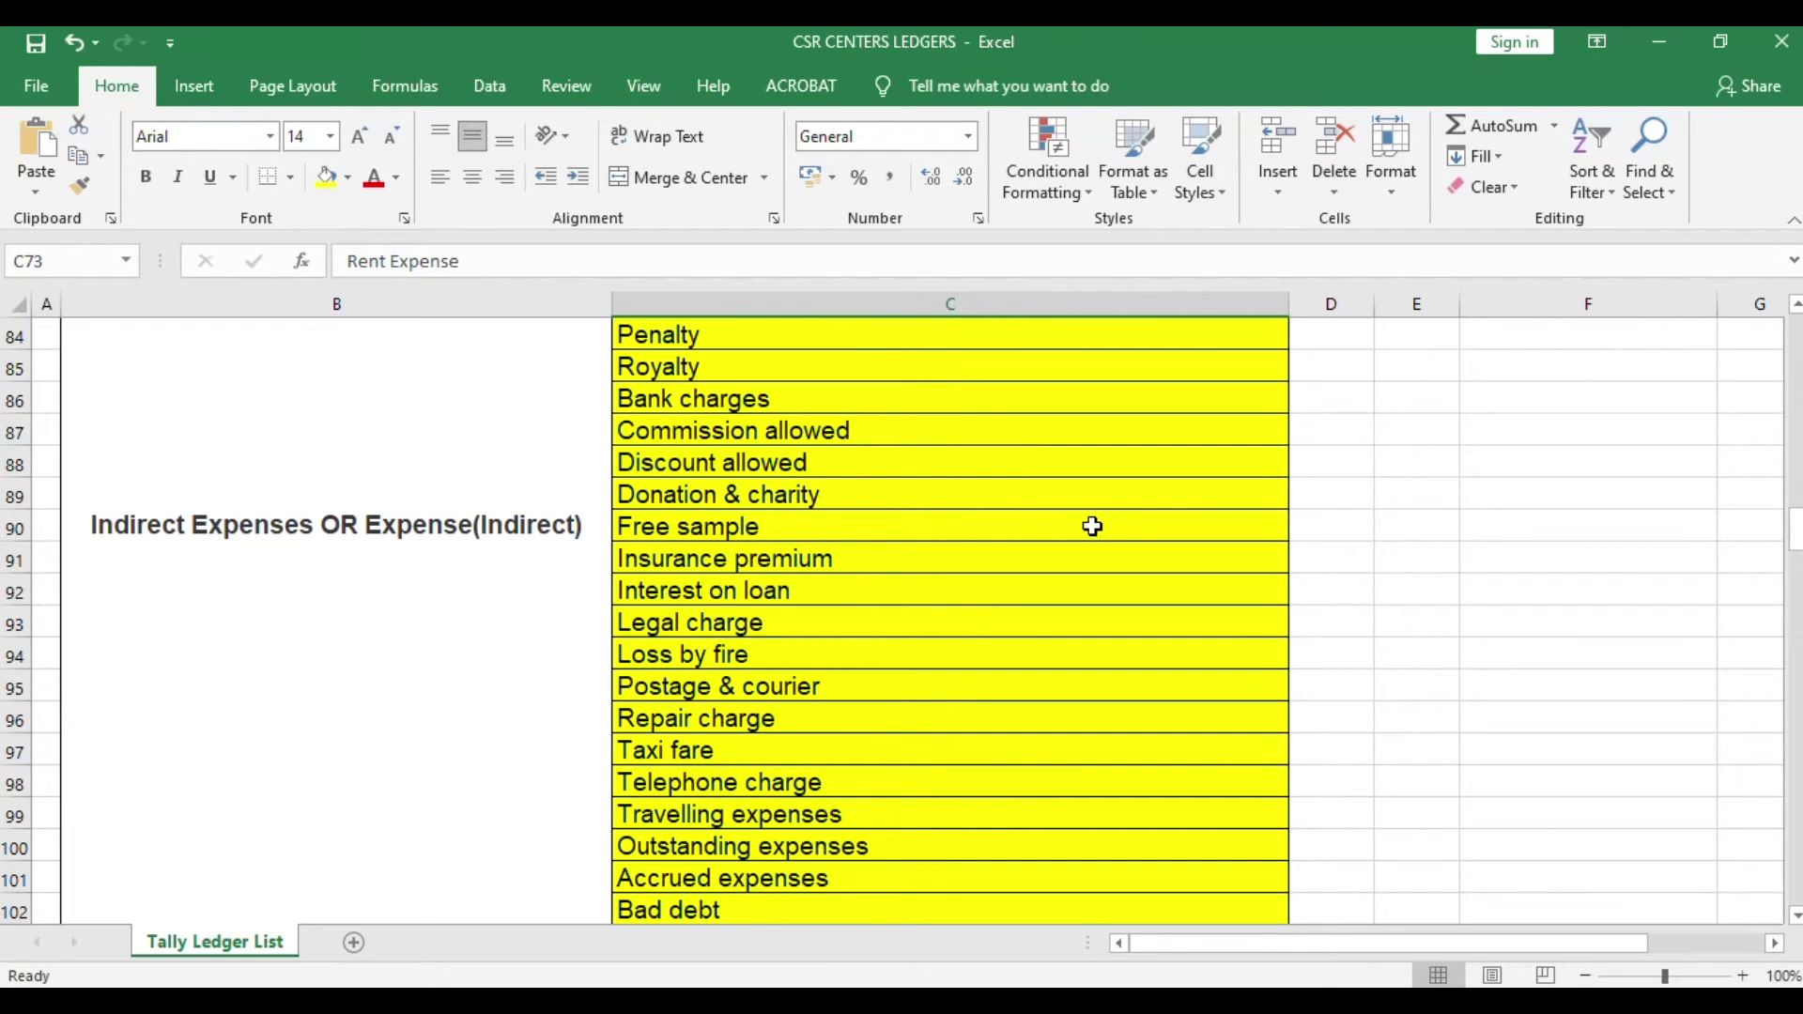
scroll(1092, 526, "down", 3)
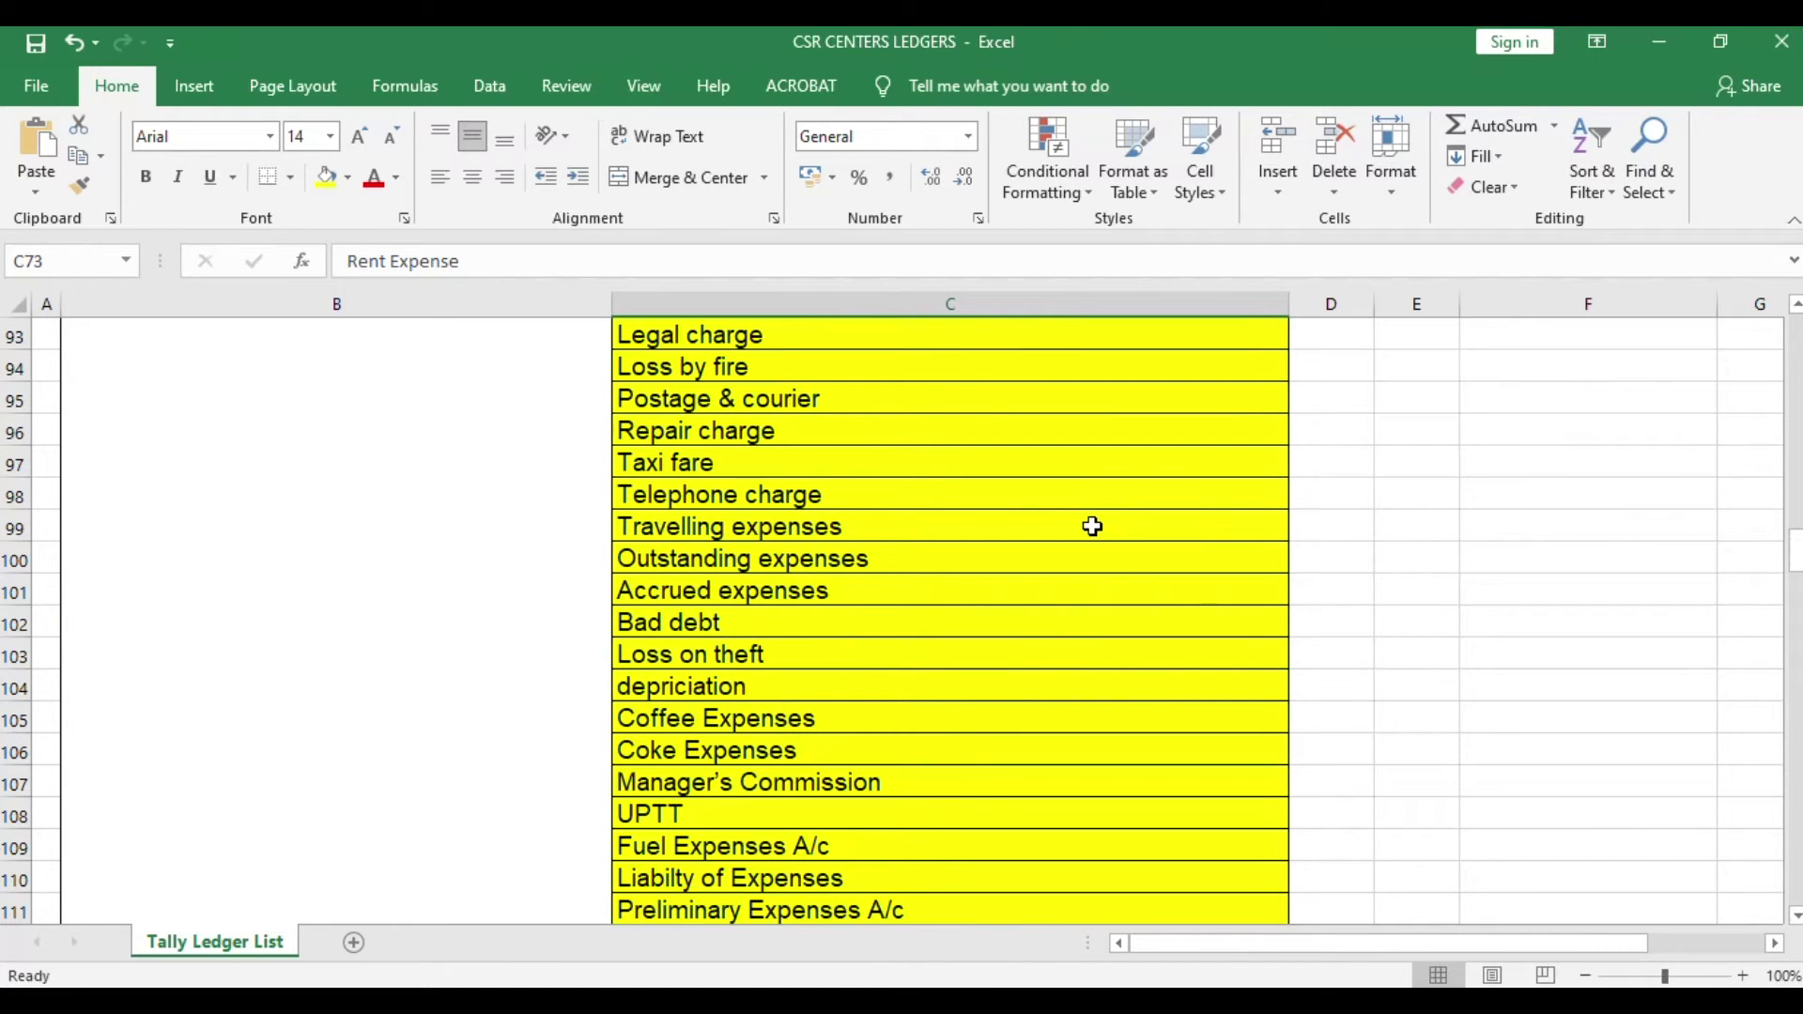
scroll(1092, 526, "down", 1)
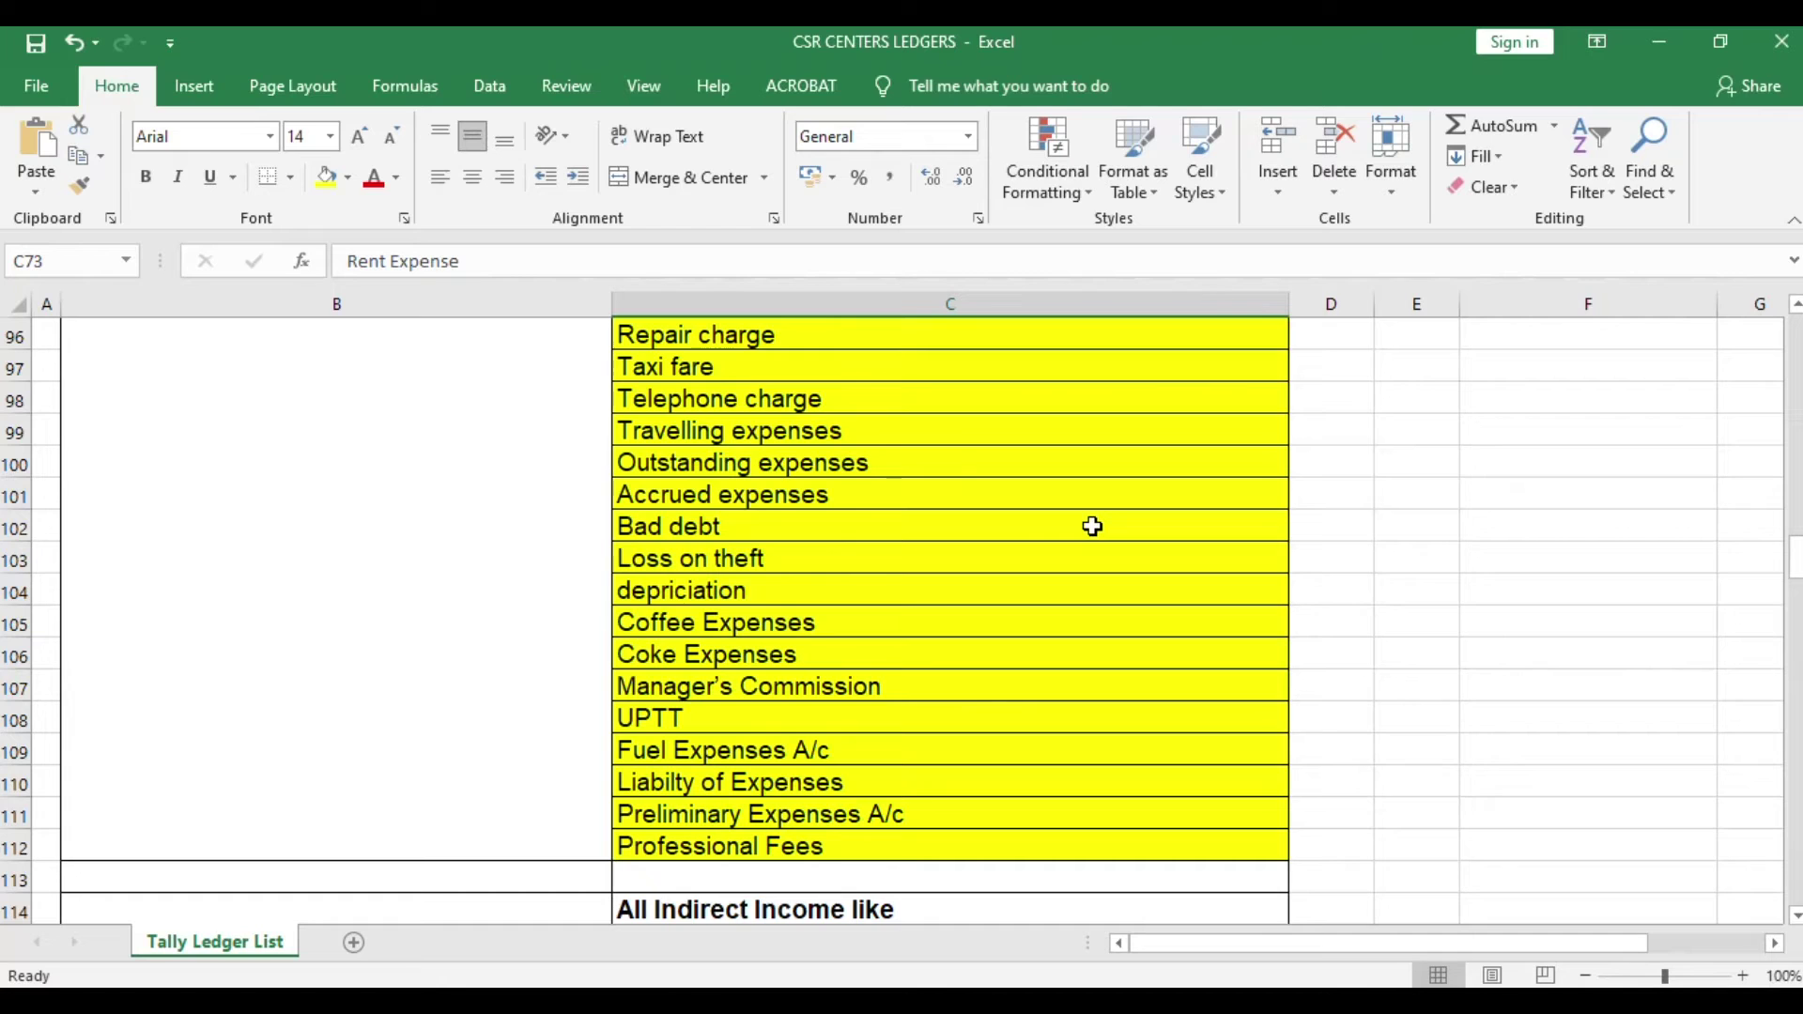
scroll(1093, 526, "down", 1)
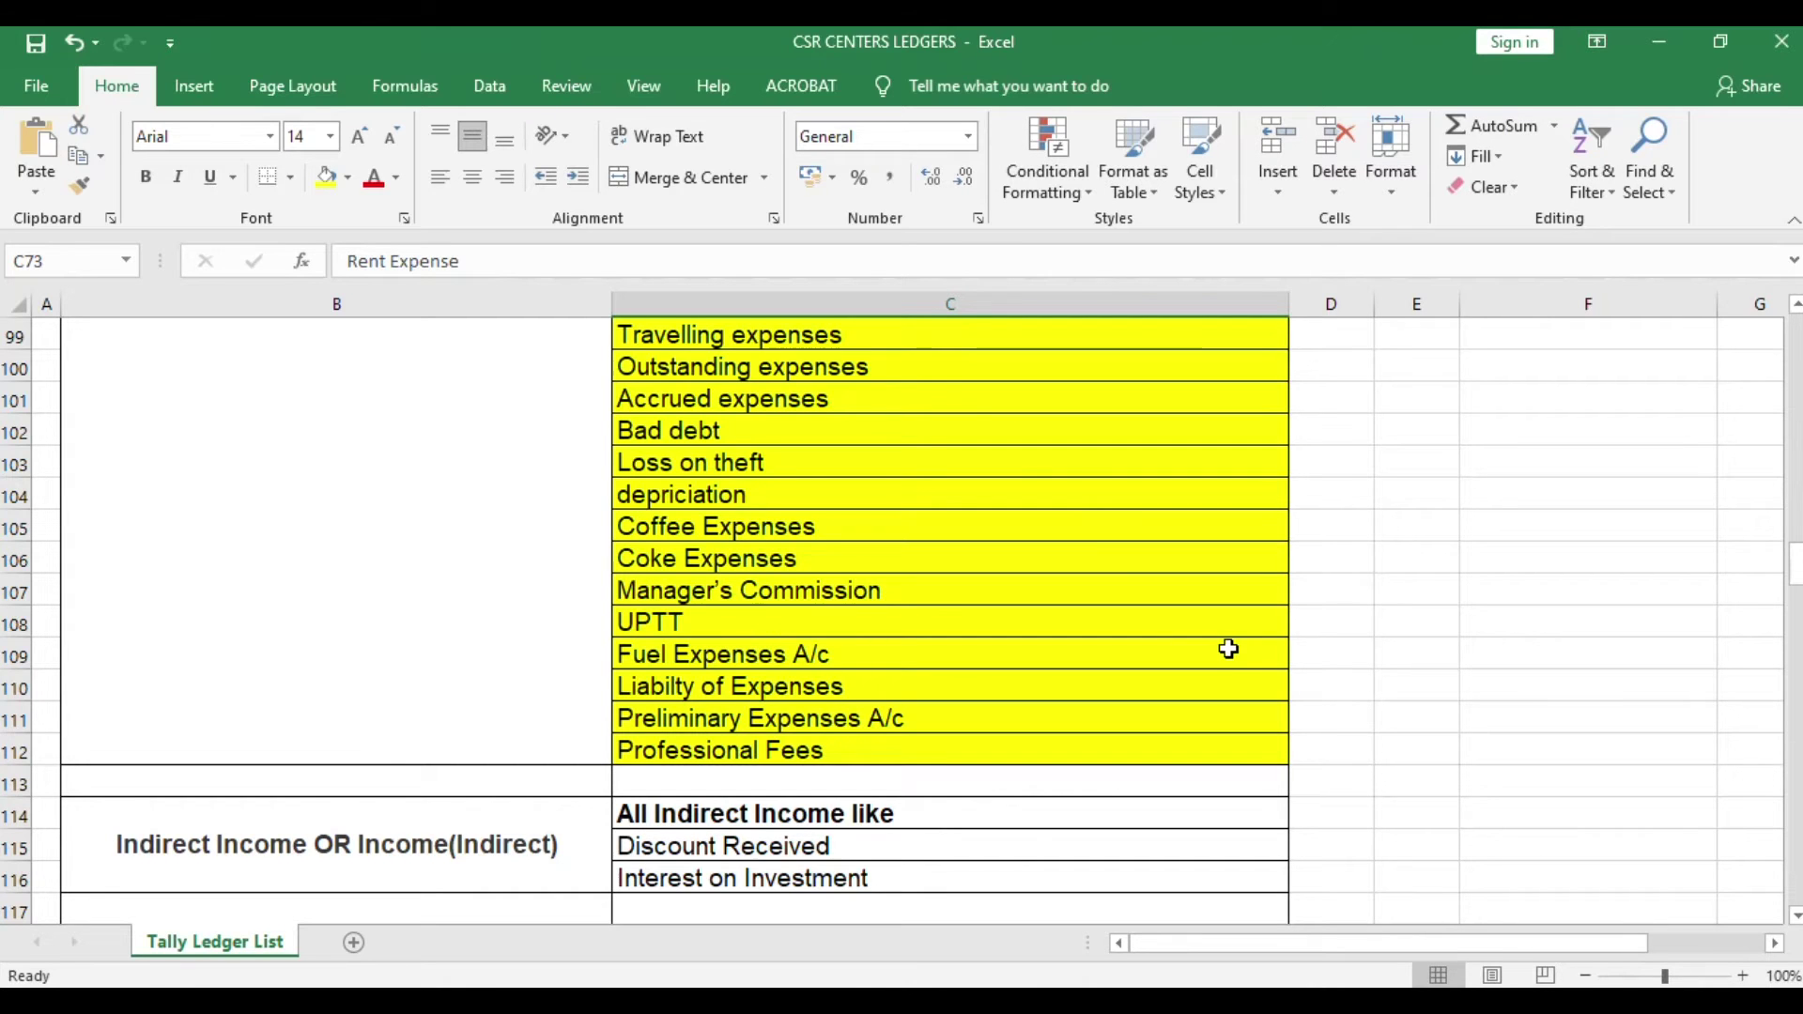
scroll(1229, 649, "up", 3)
scroll(1228, 649, "up", 3)
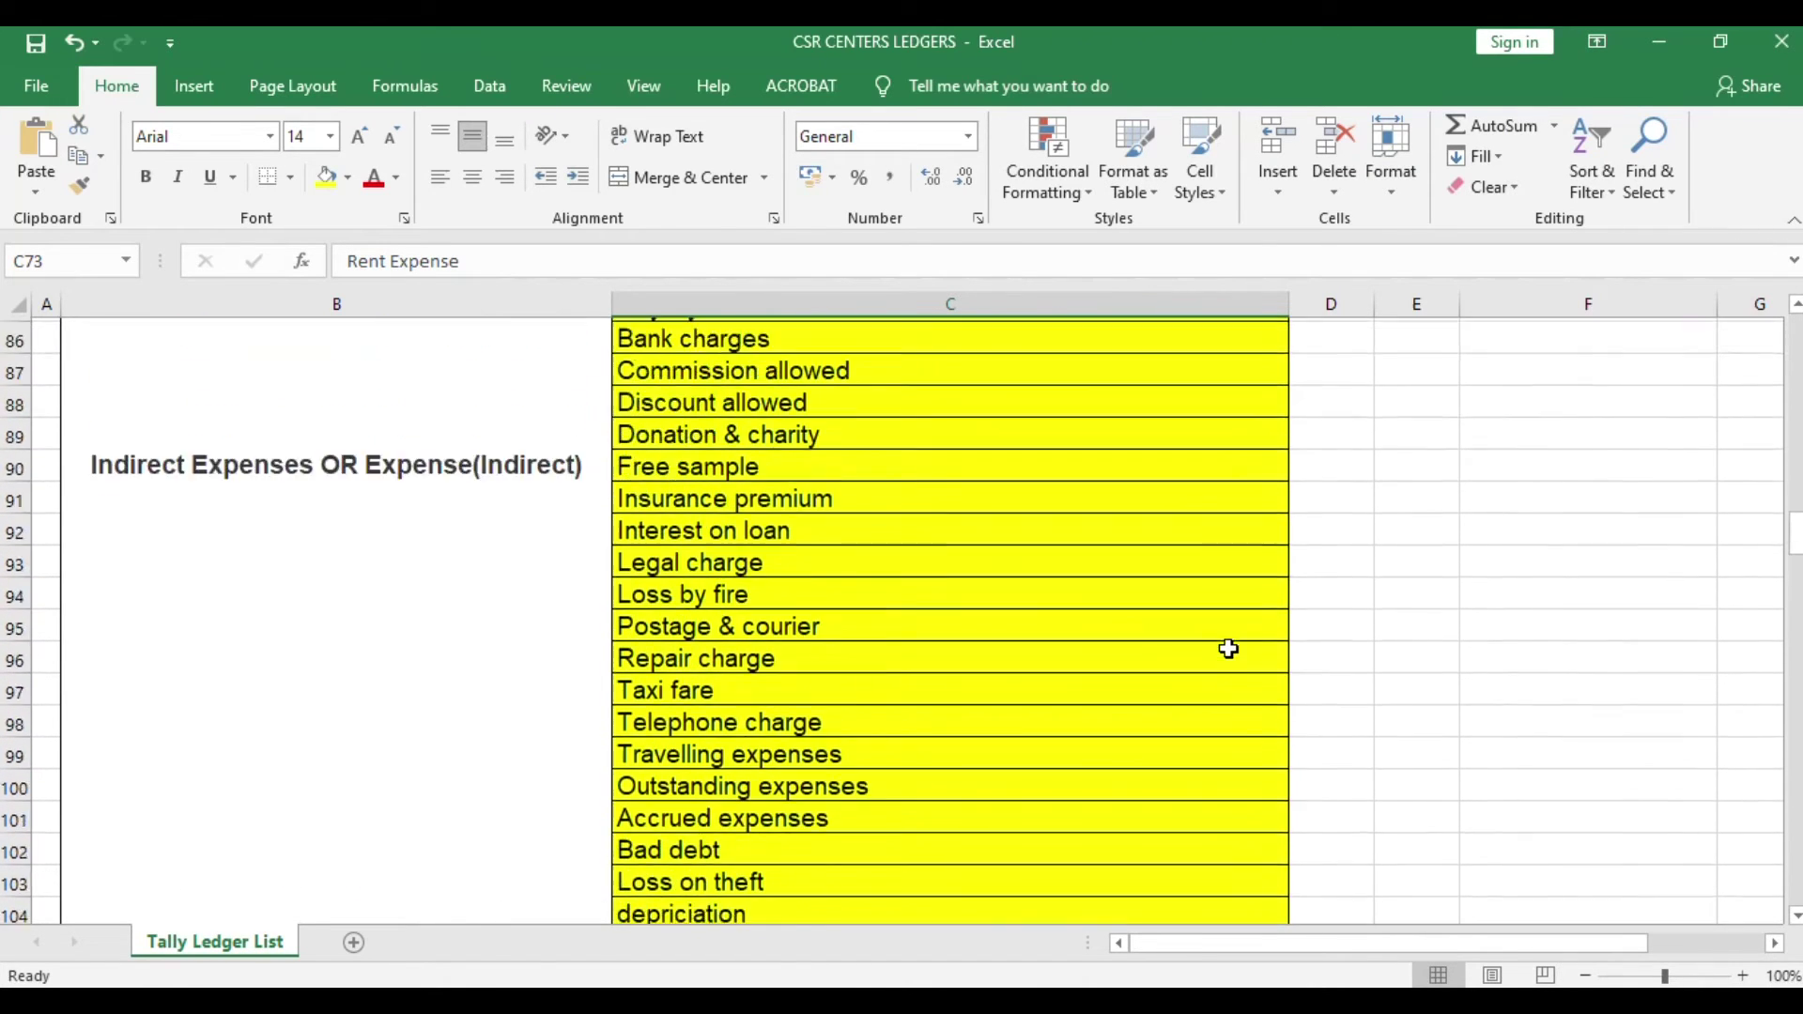
Step: Switch back to TallyPrime, name the new ledger Advertisement Expense and place it under the Indirect Expenses group
scroll(1228, 650, "up", 2)
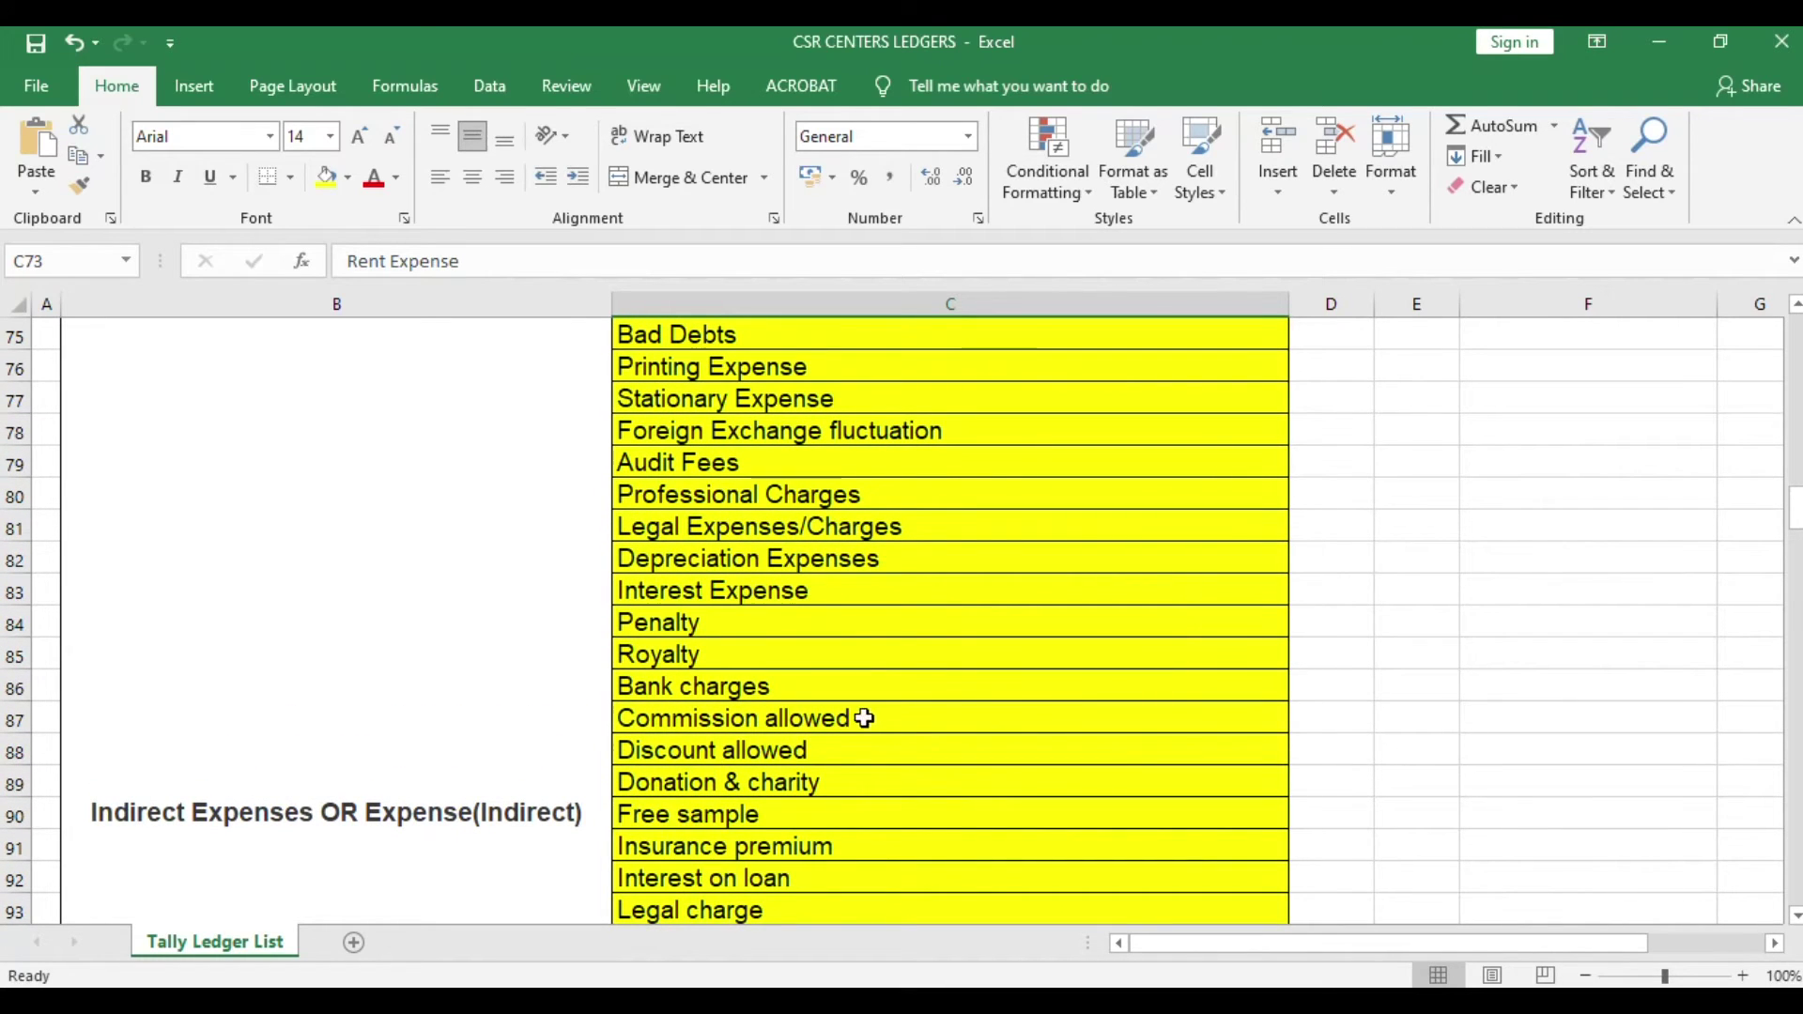
key("alt+Tab")
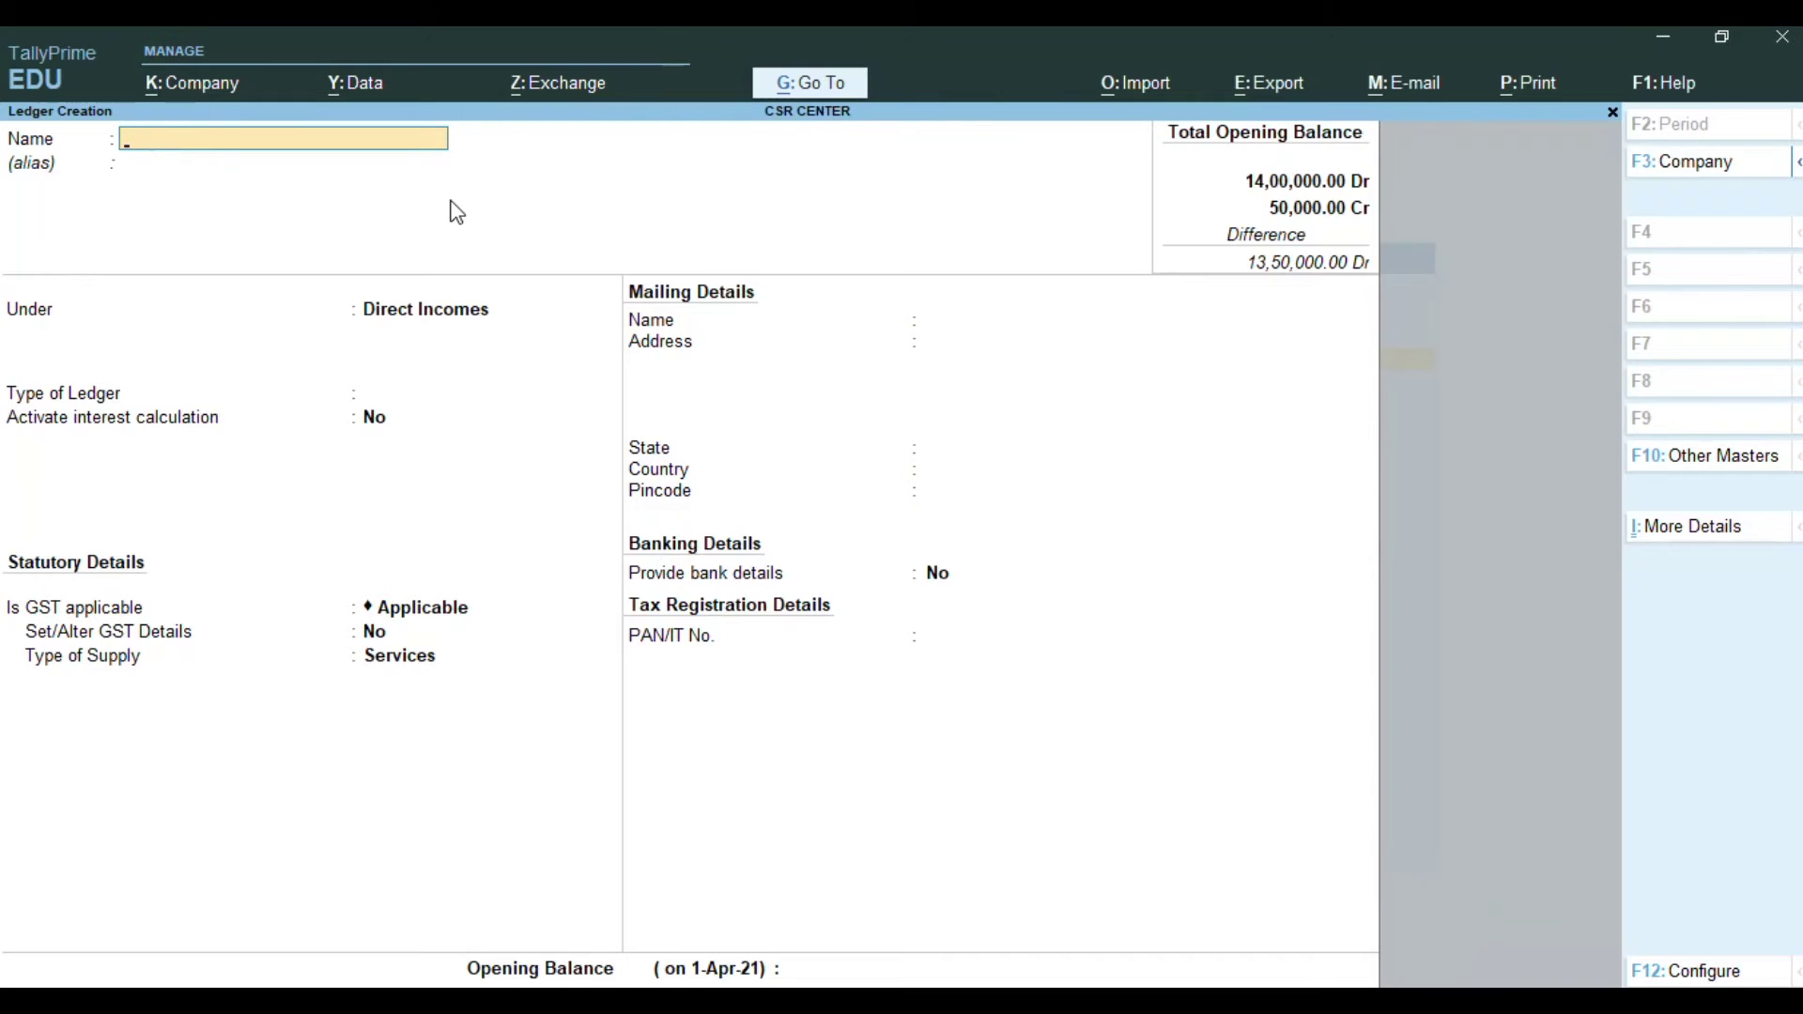
key("ctrl+alt+v")
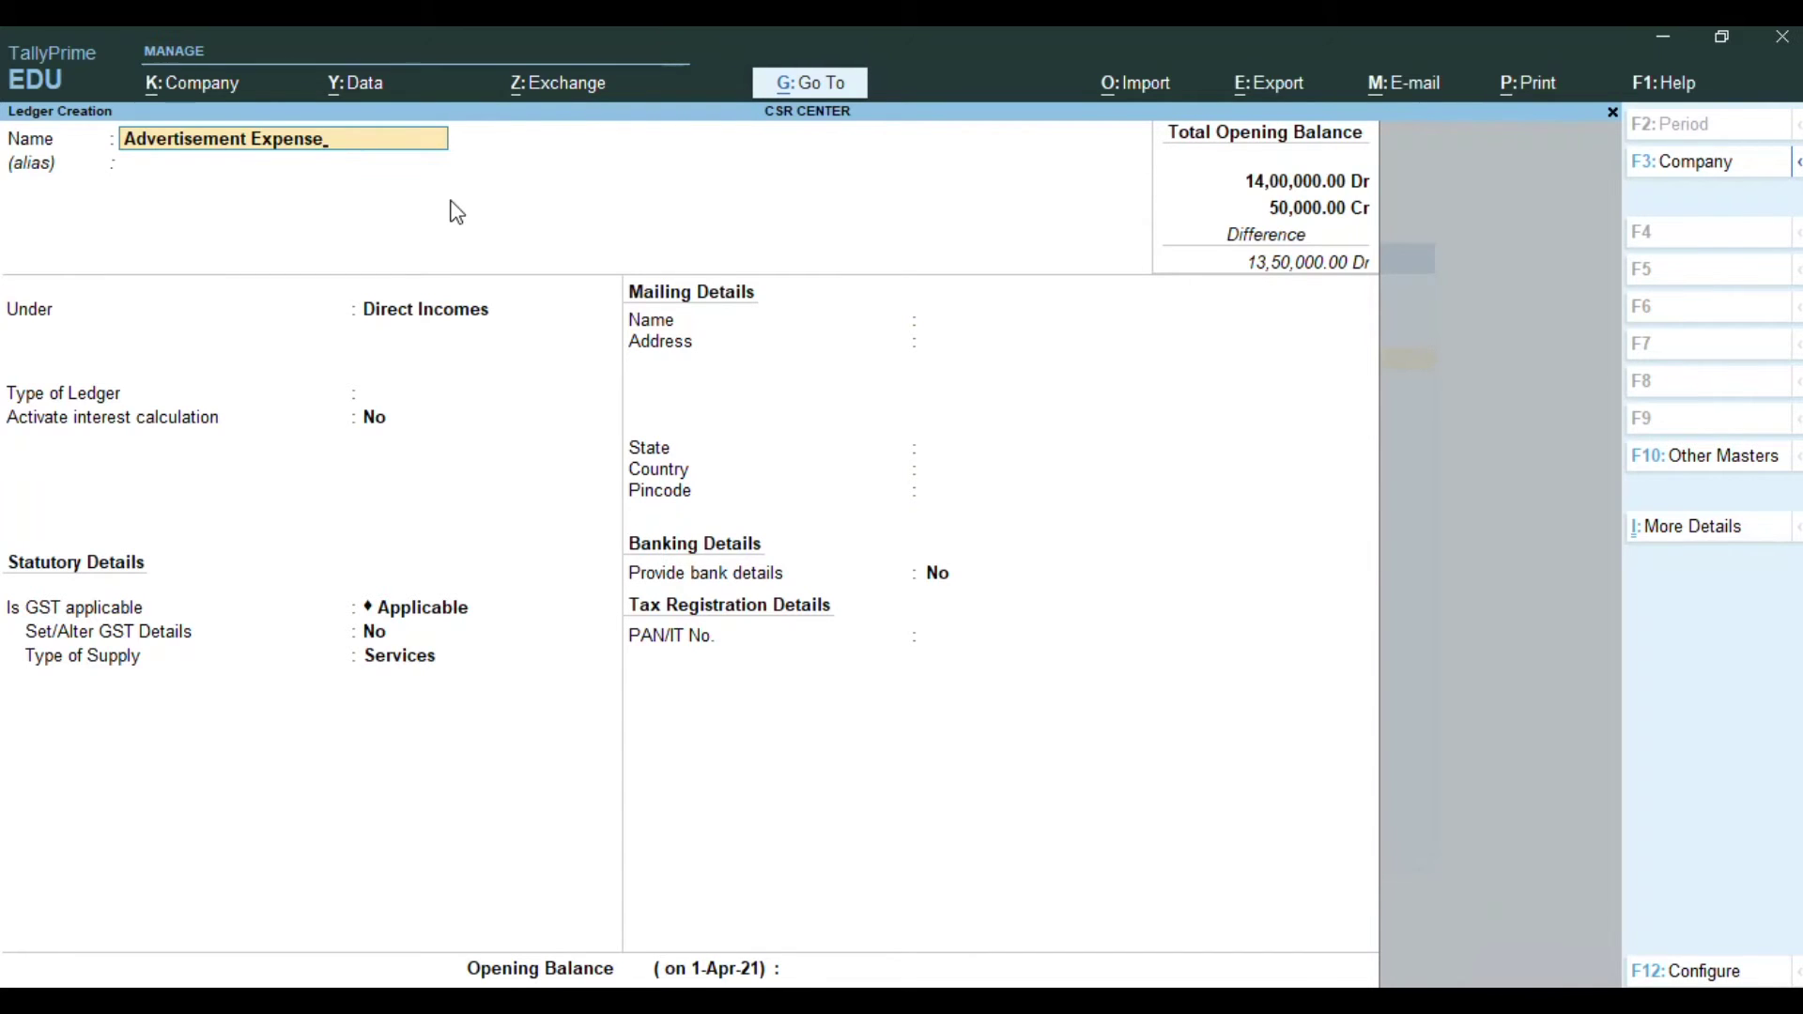
key("Return")
key("Return")
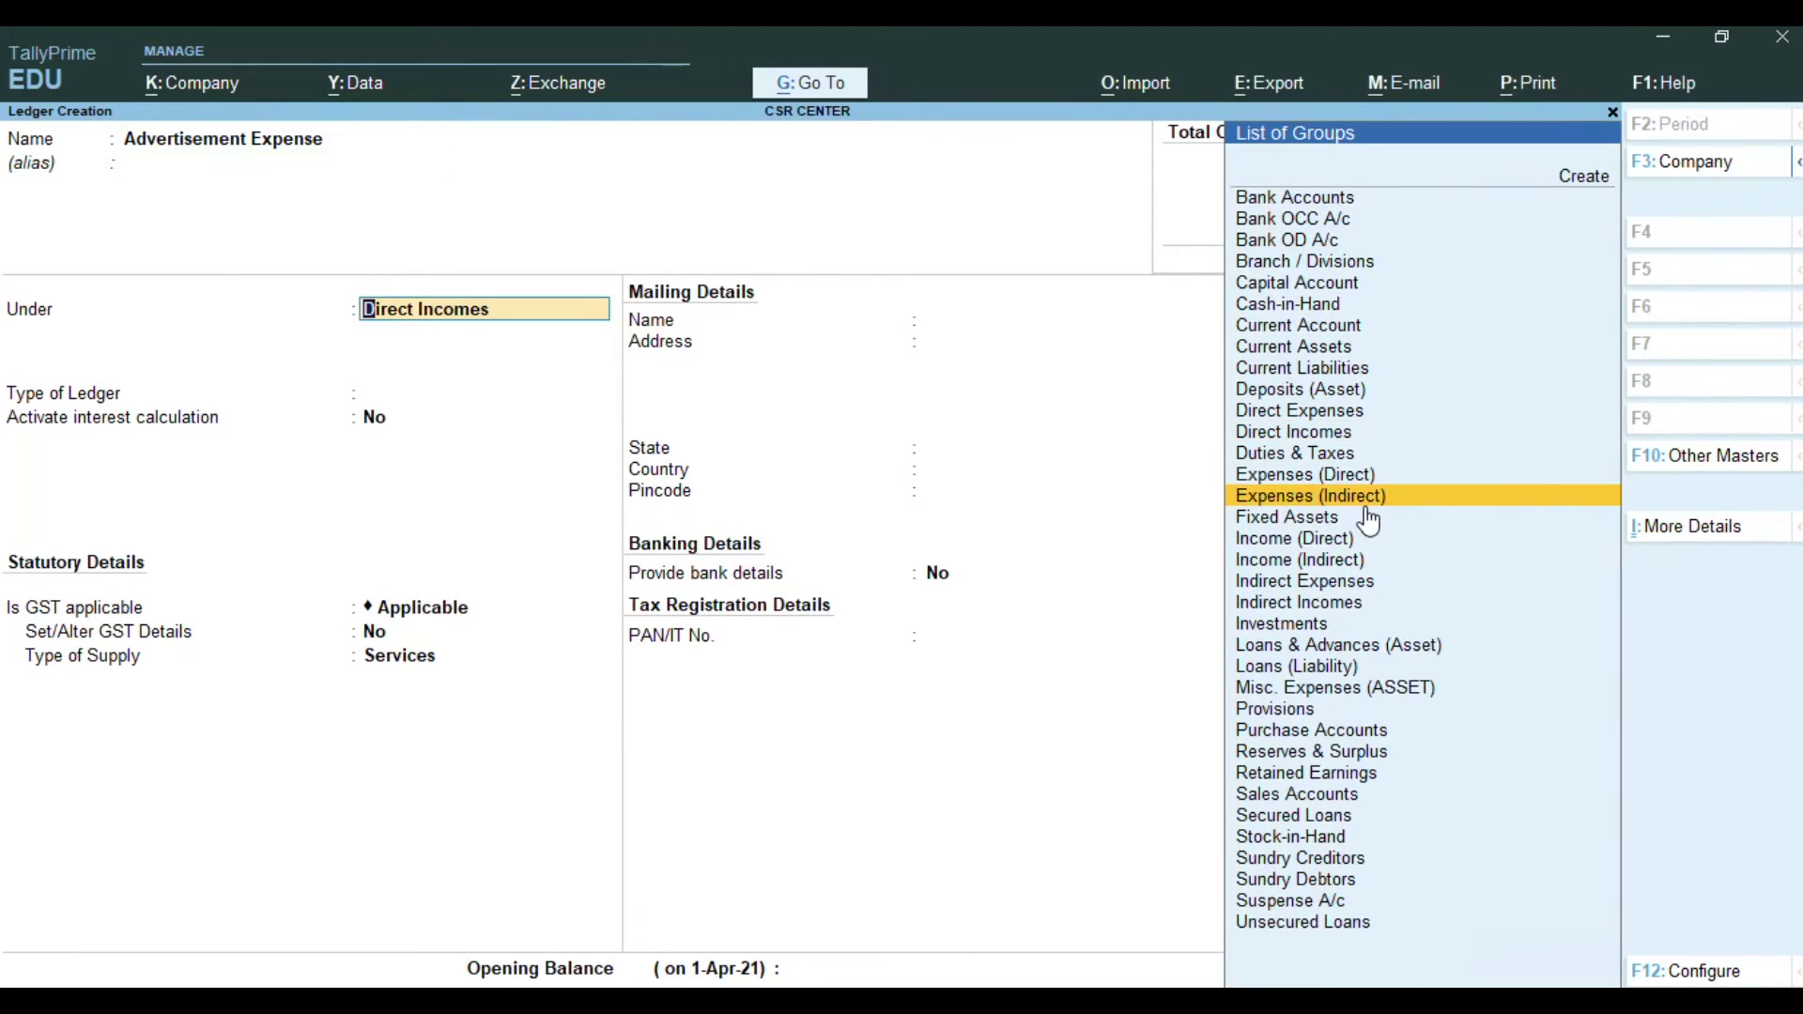
left_click(1271, 587)
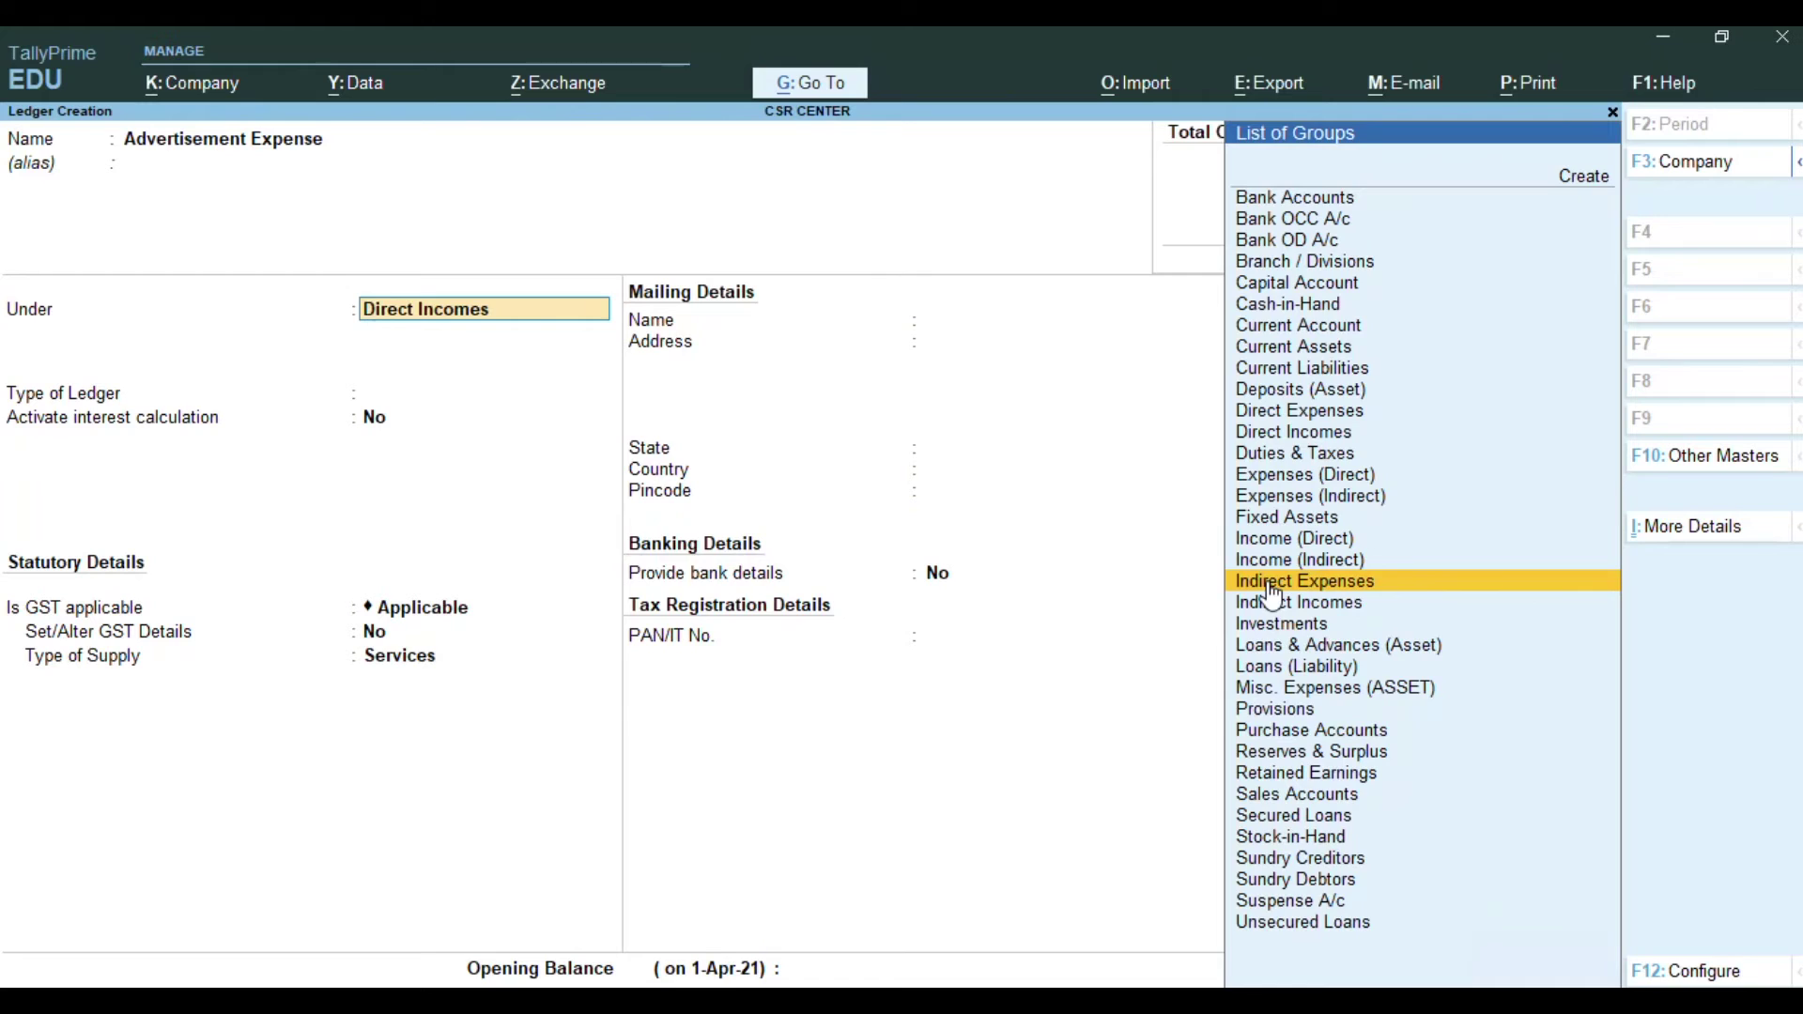
left_click(1409, 583)
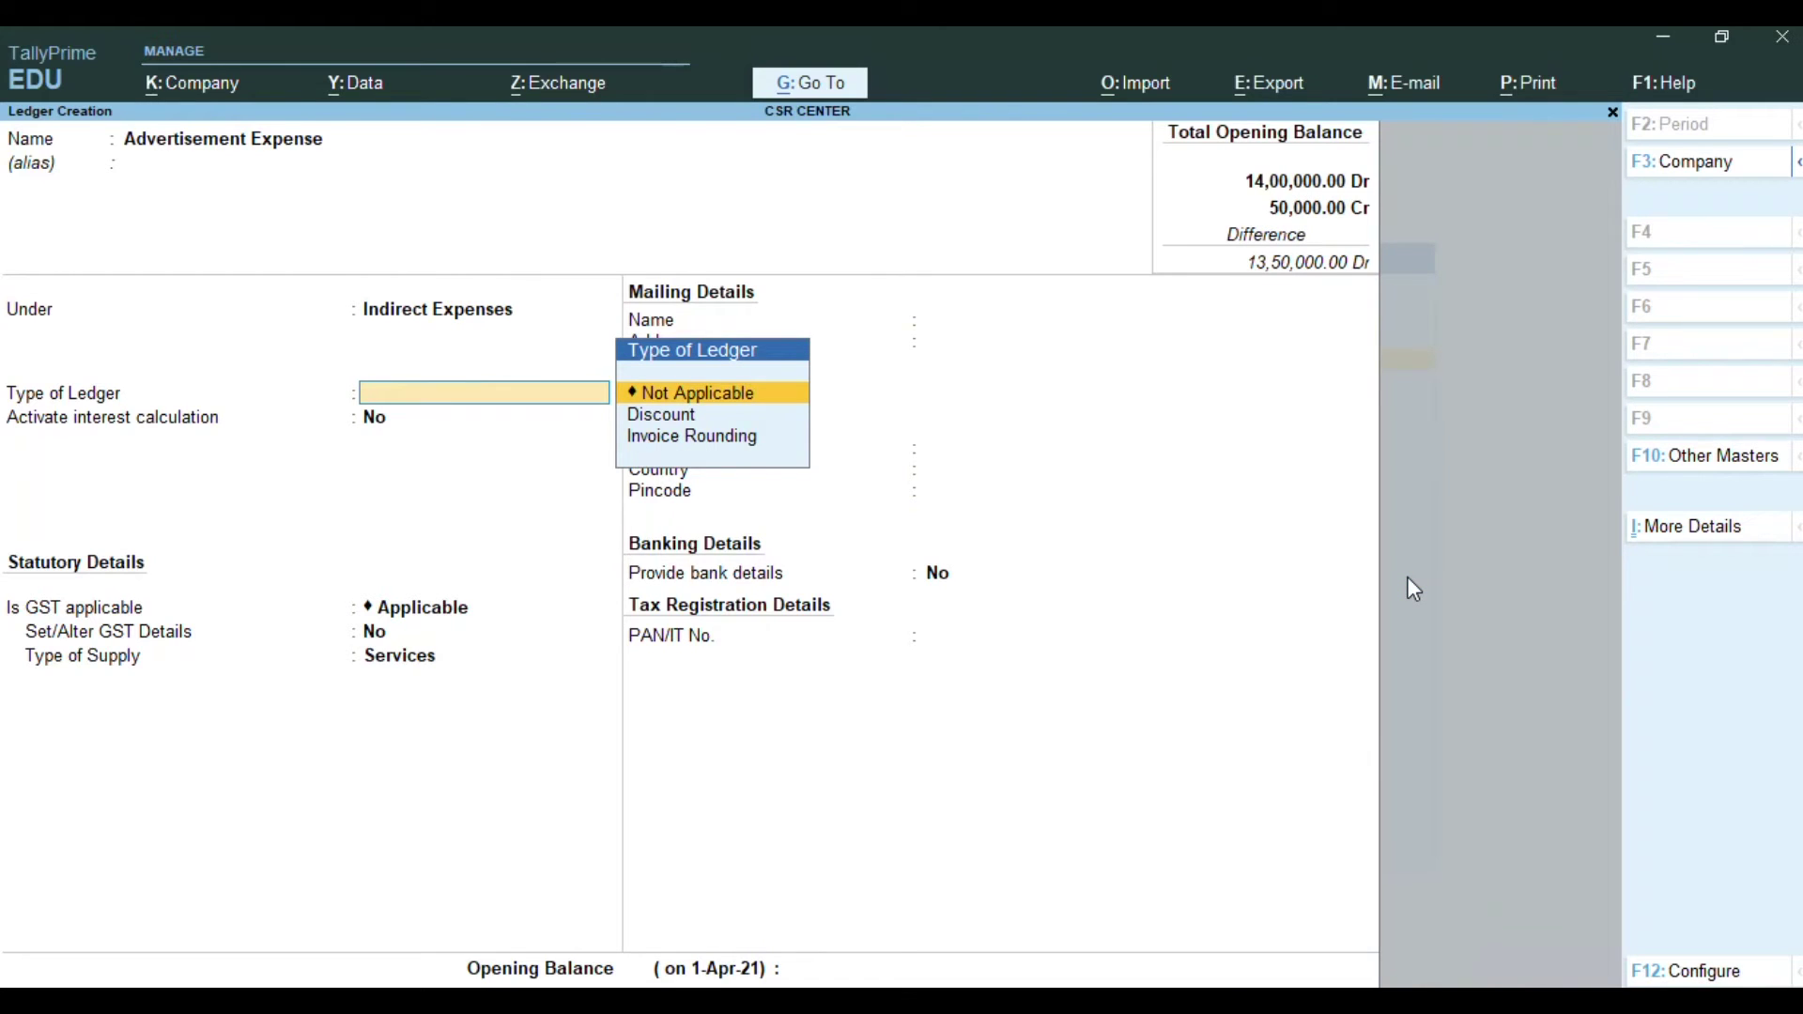
Step: Set the Advertisement Expense ledger's type, GST applicability and assessable value inclusion to Not Applicable, and save it without an opening balance
key("Return")
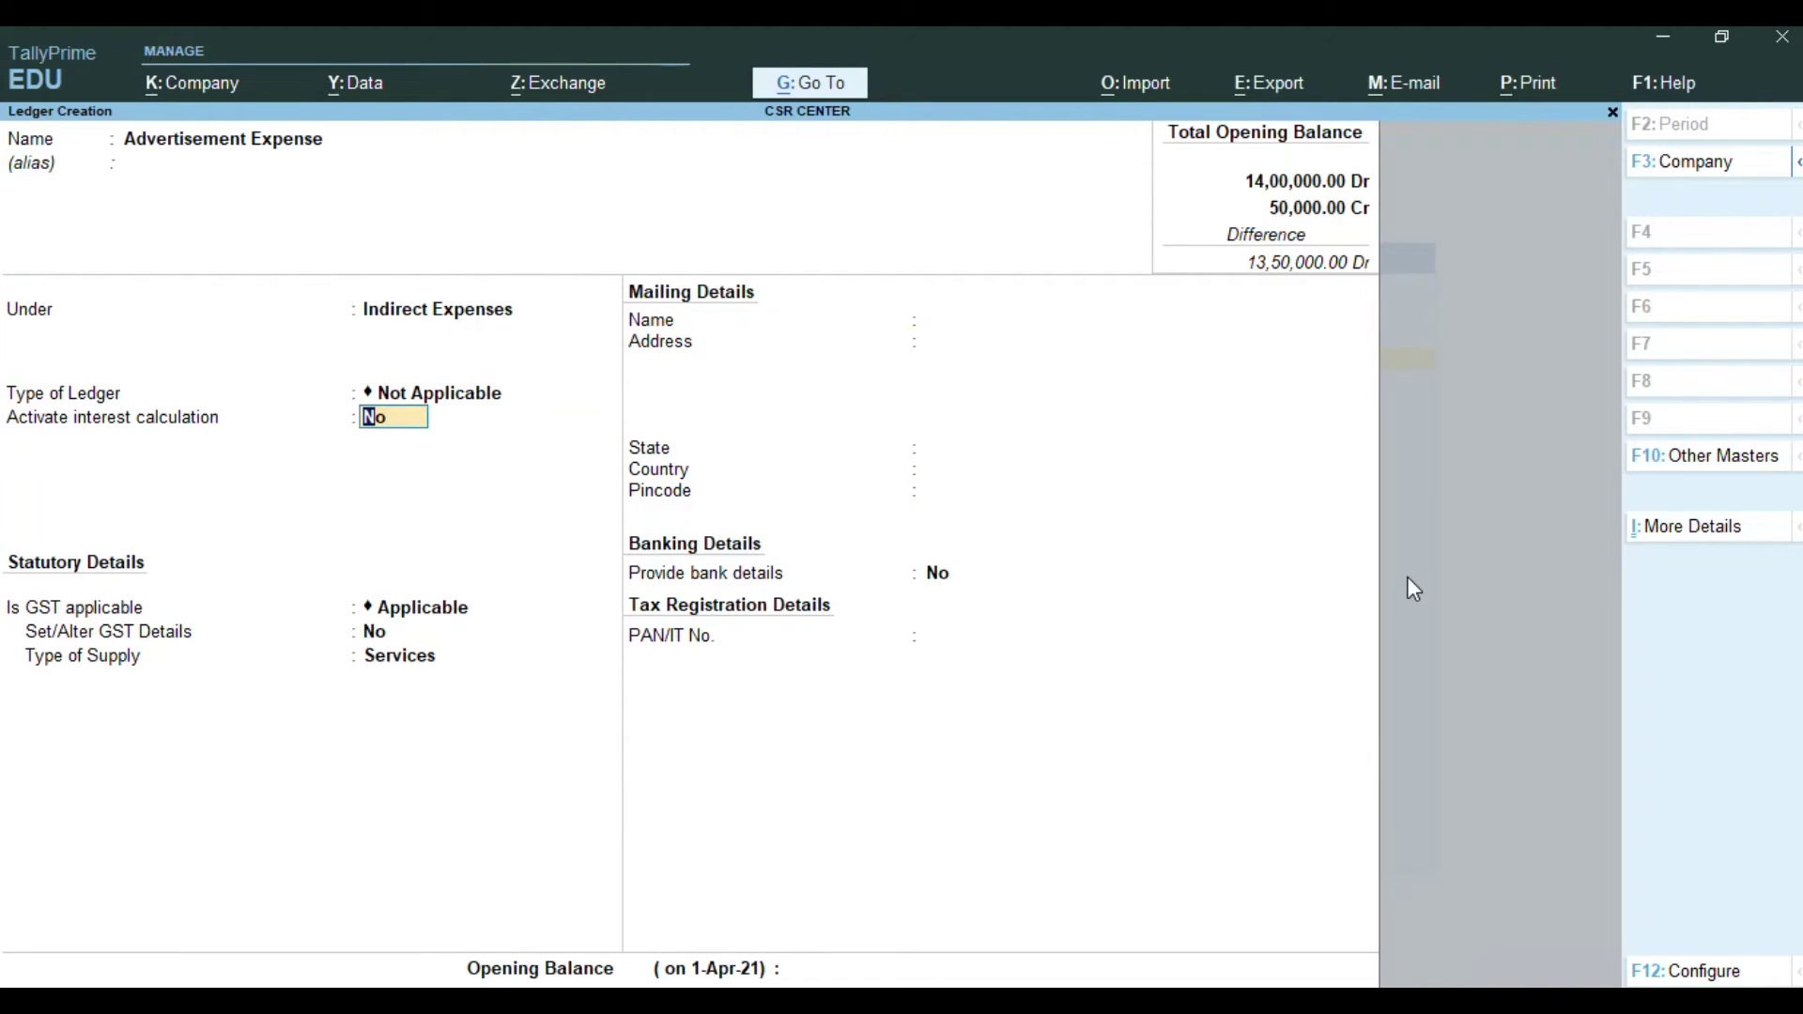
key("Return")
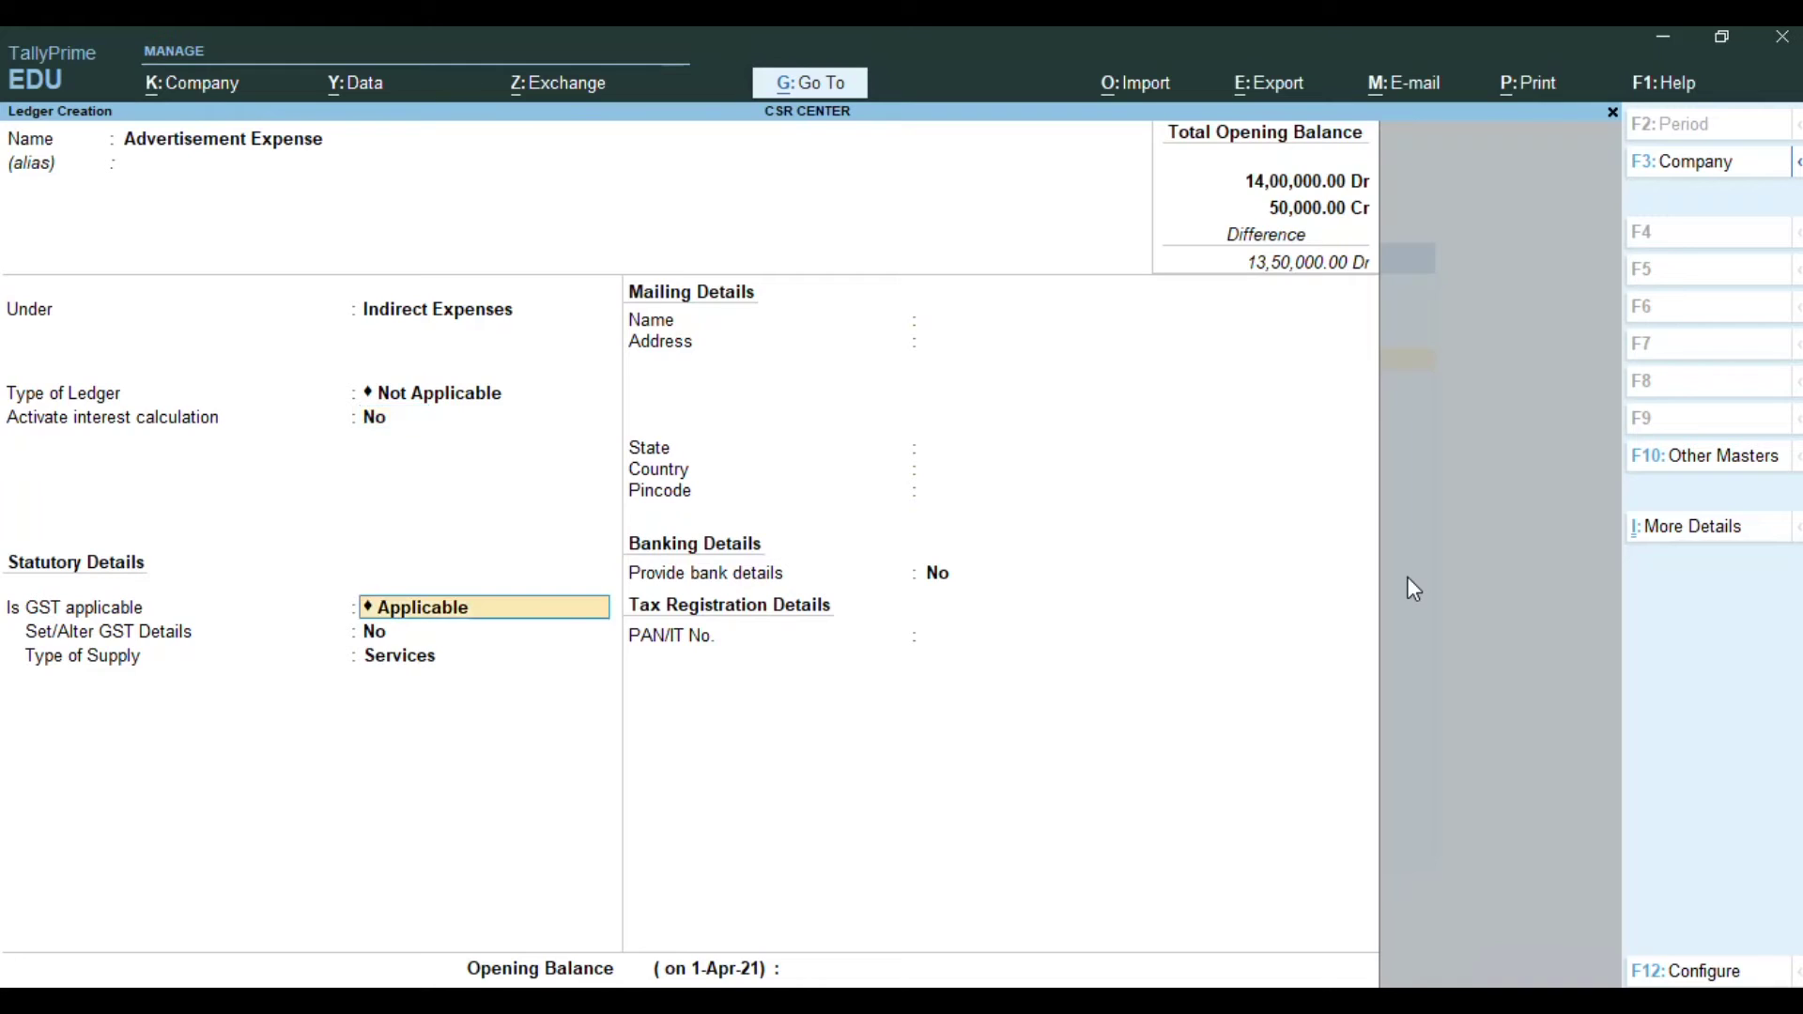
type("N")
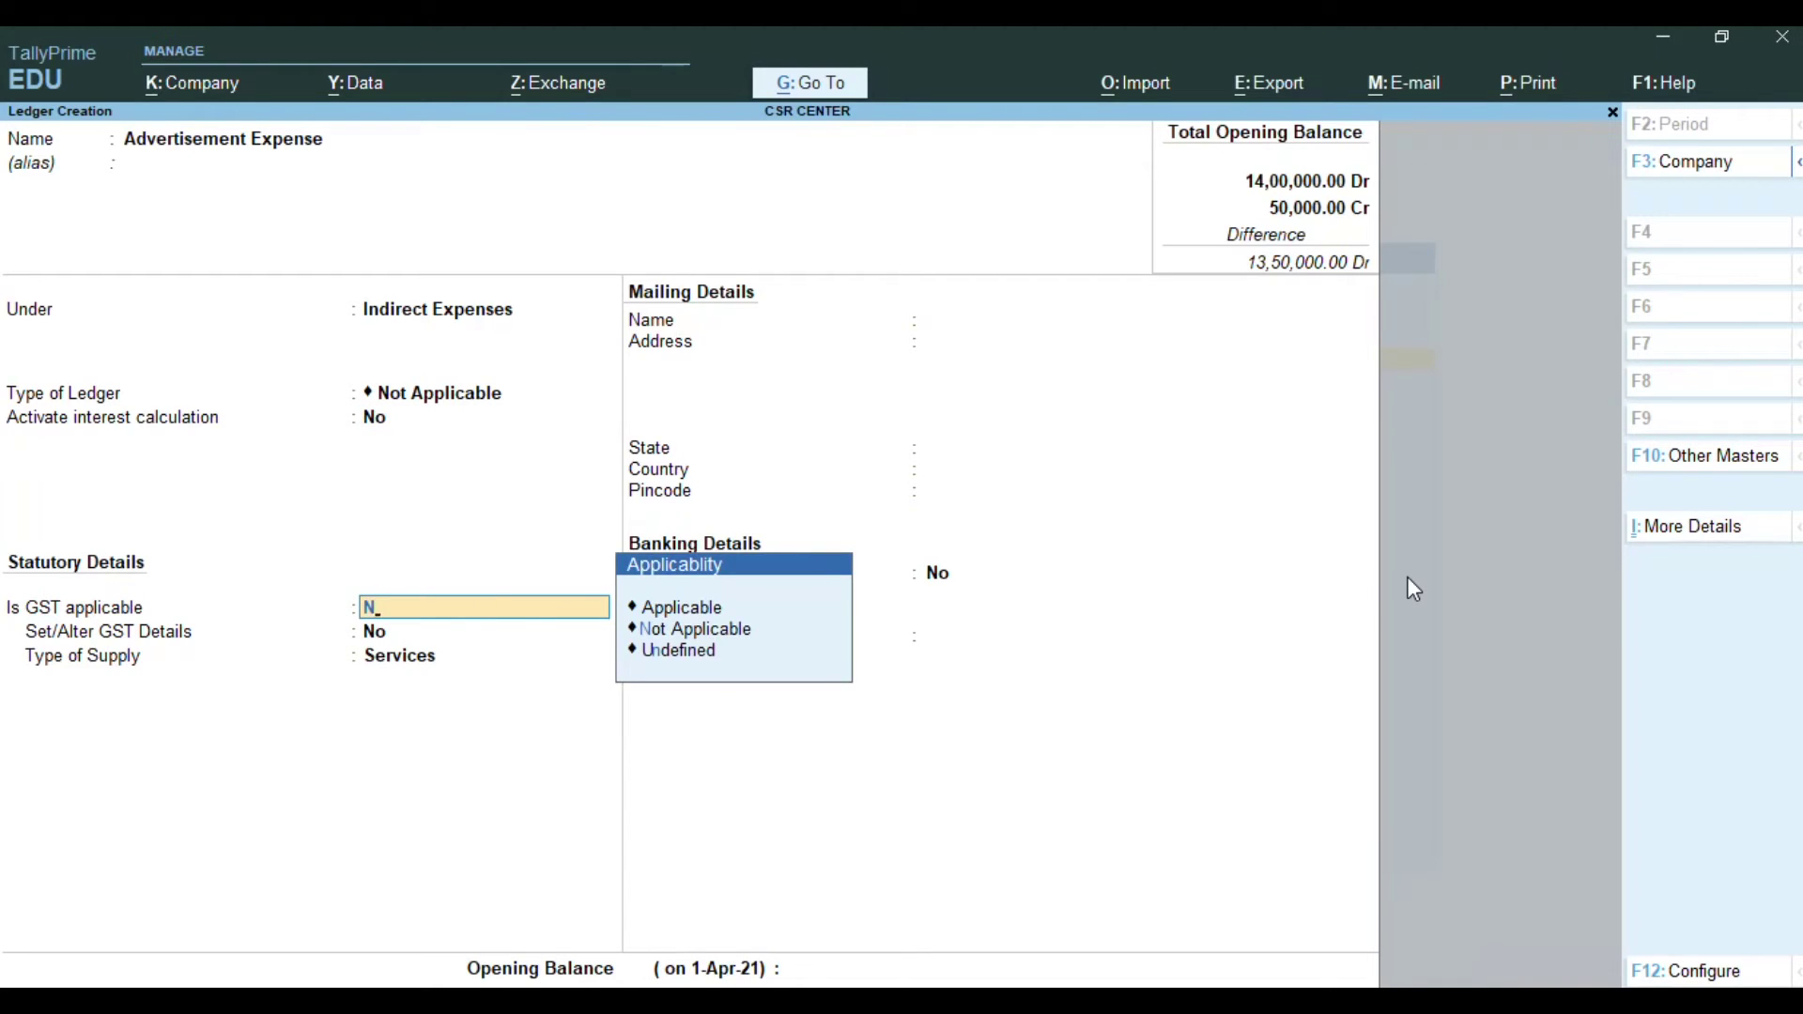
key("Return")
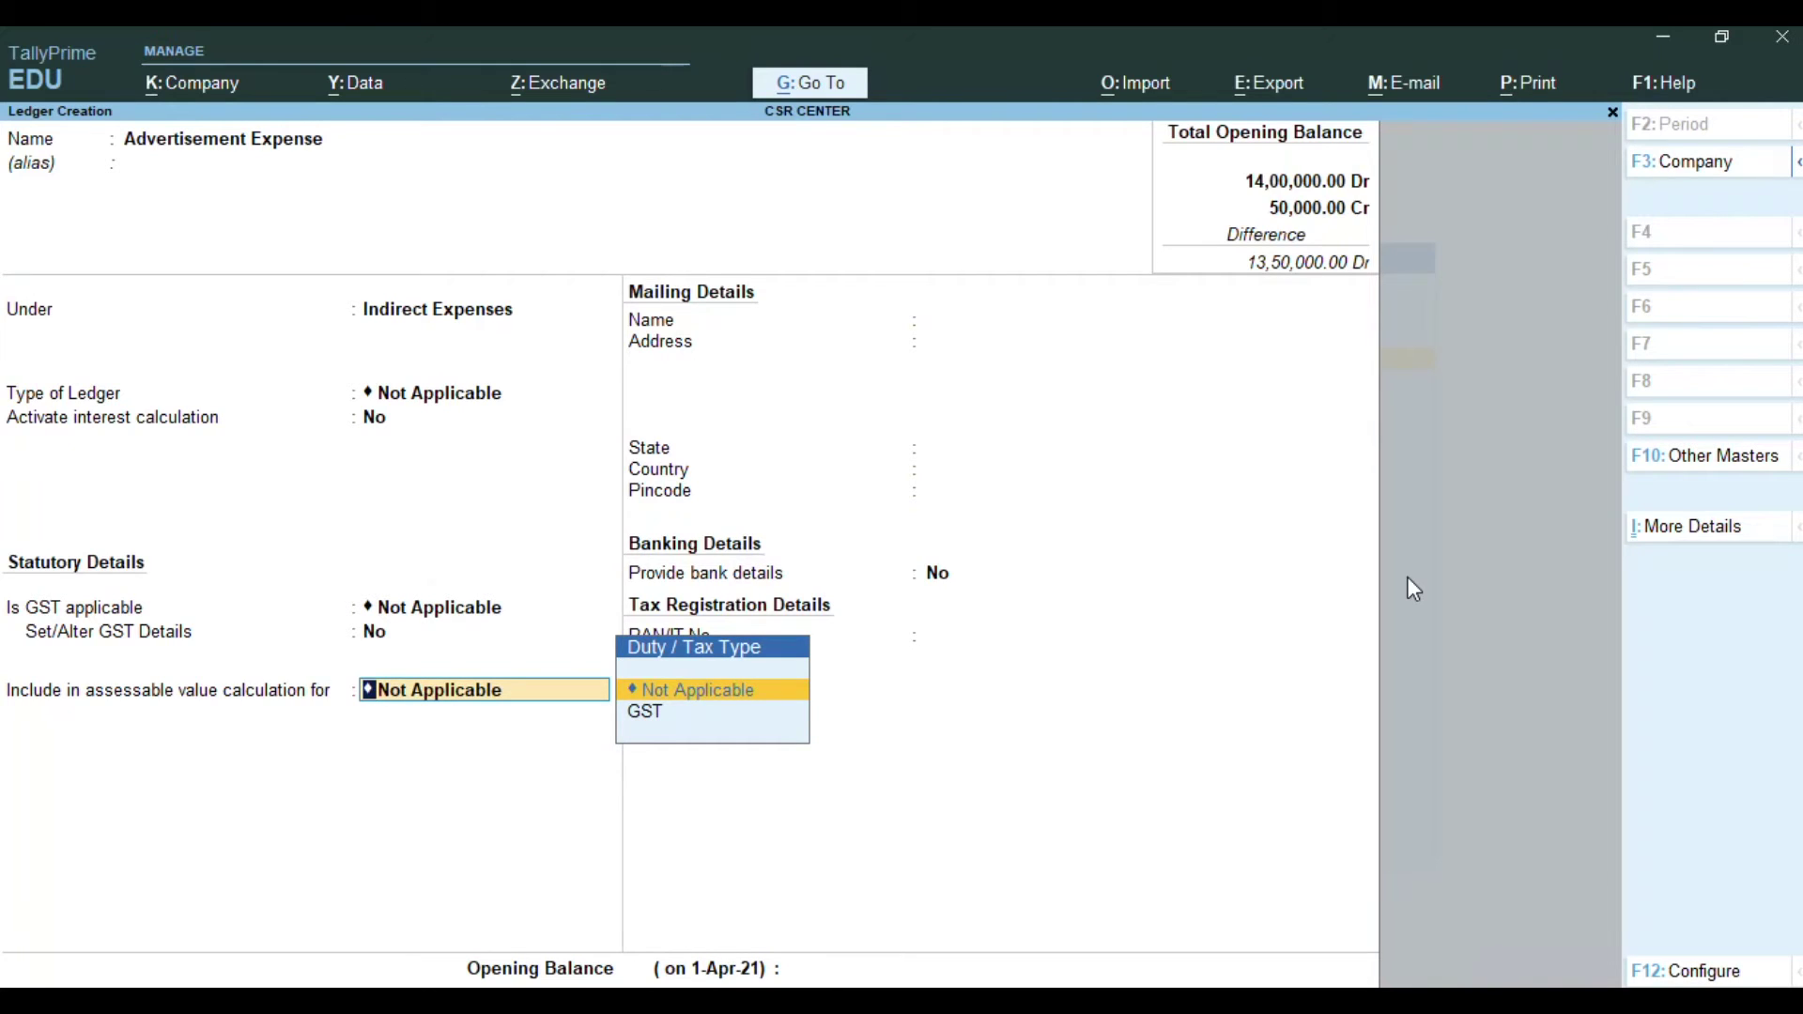
key("Return")
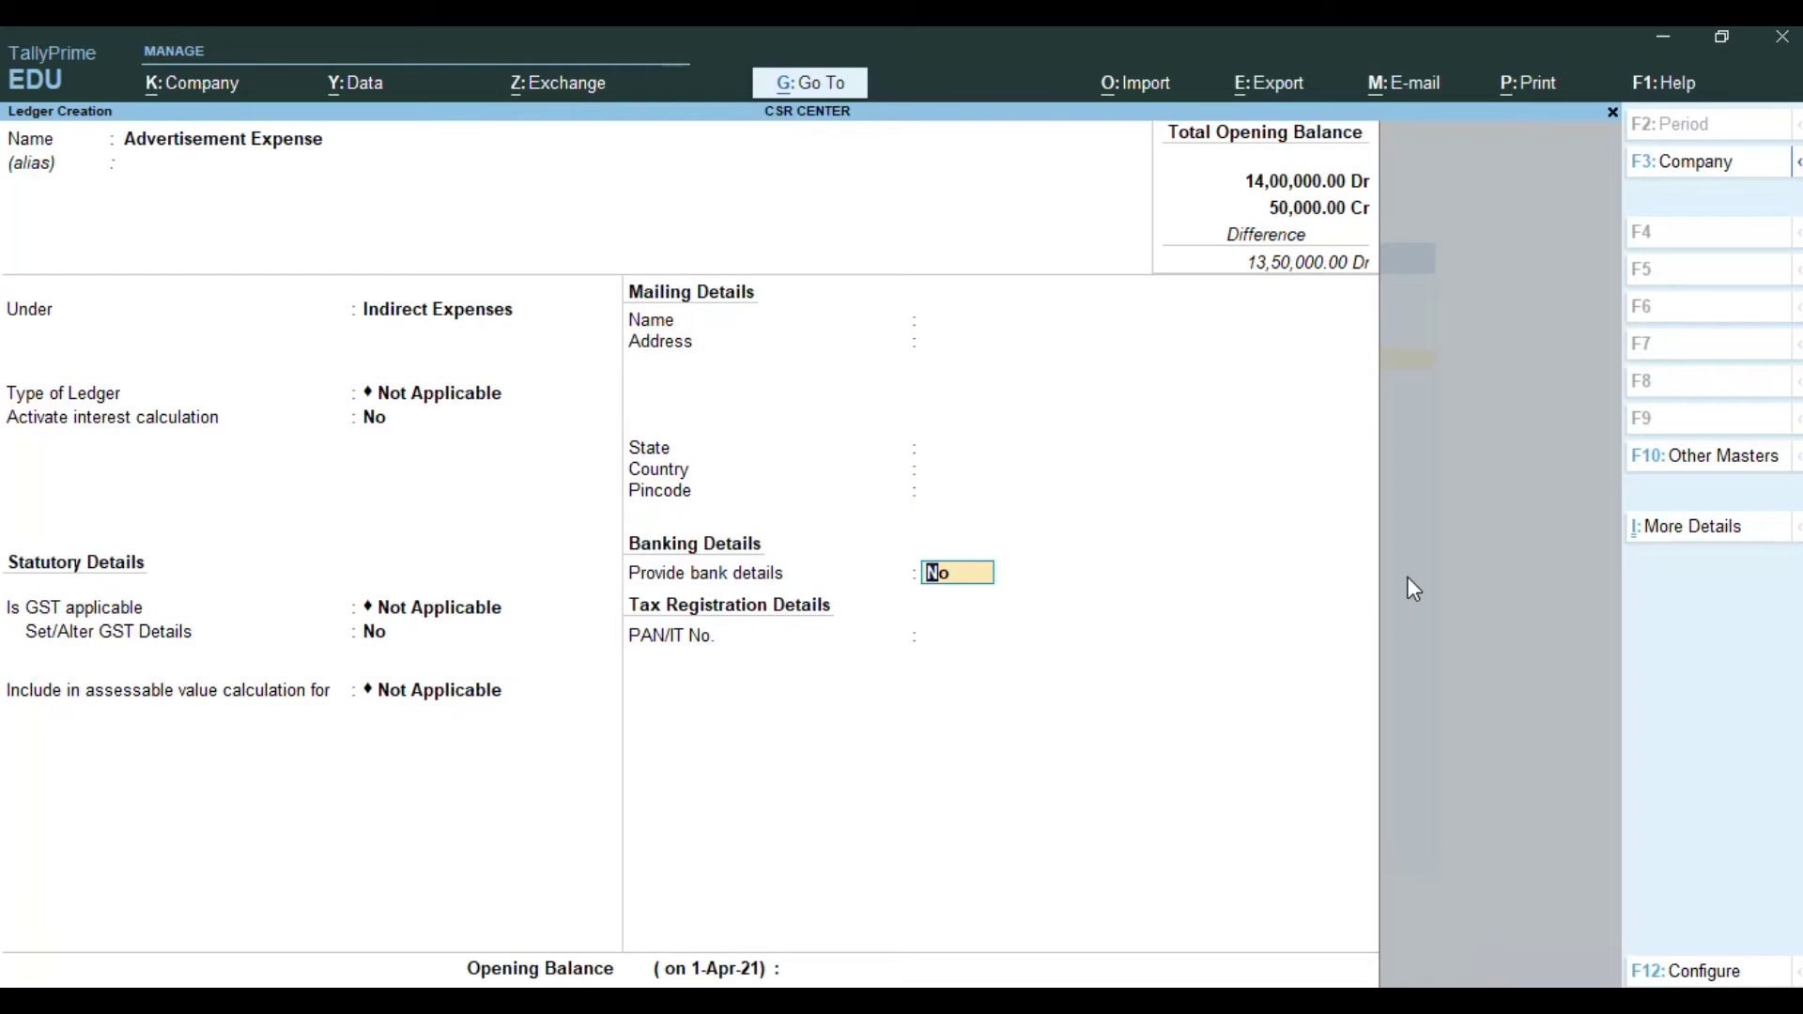
key("Return")
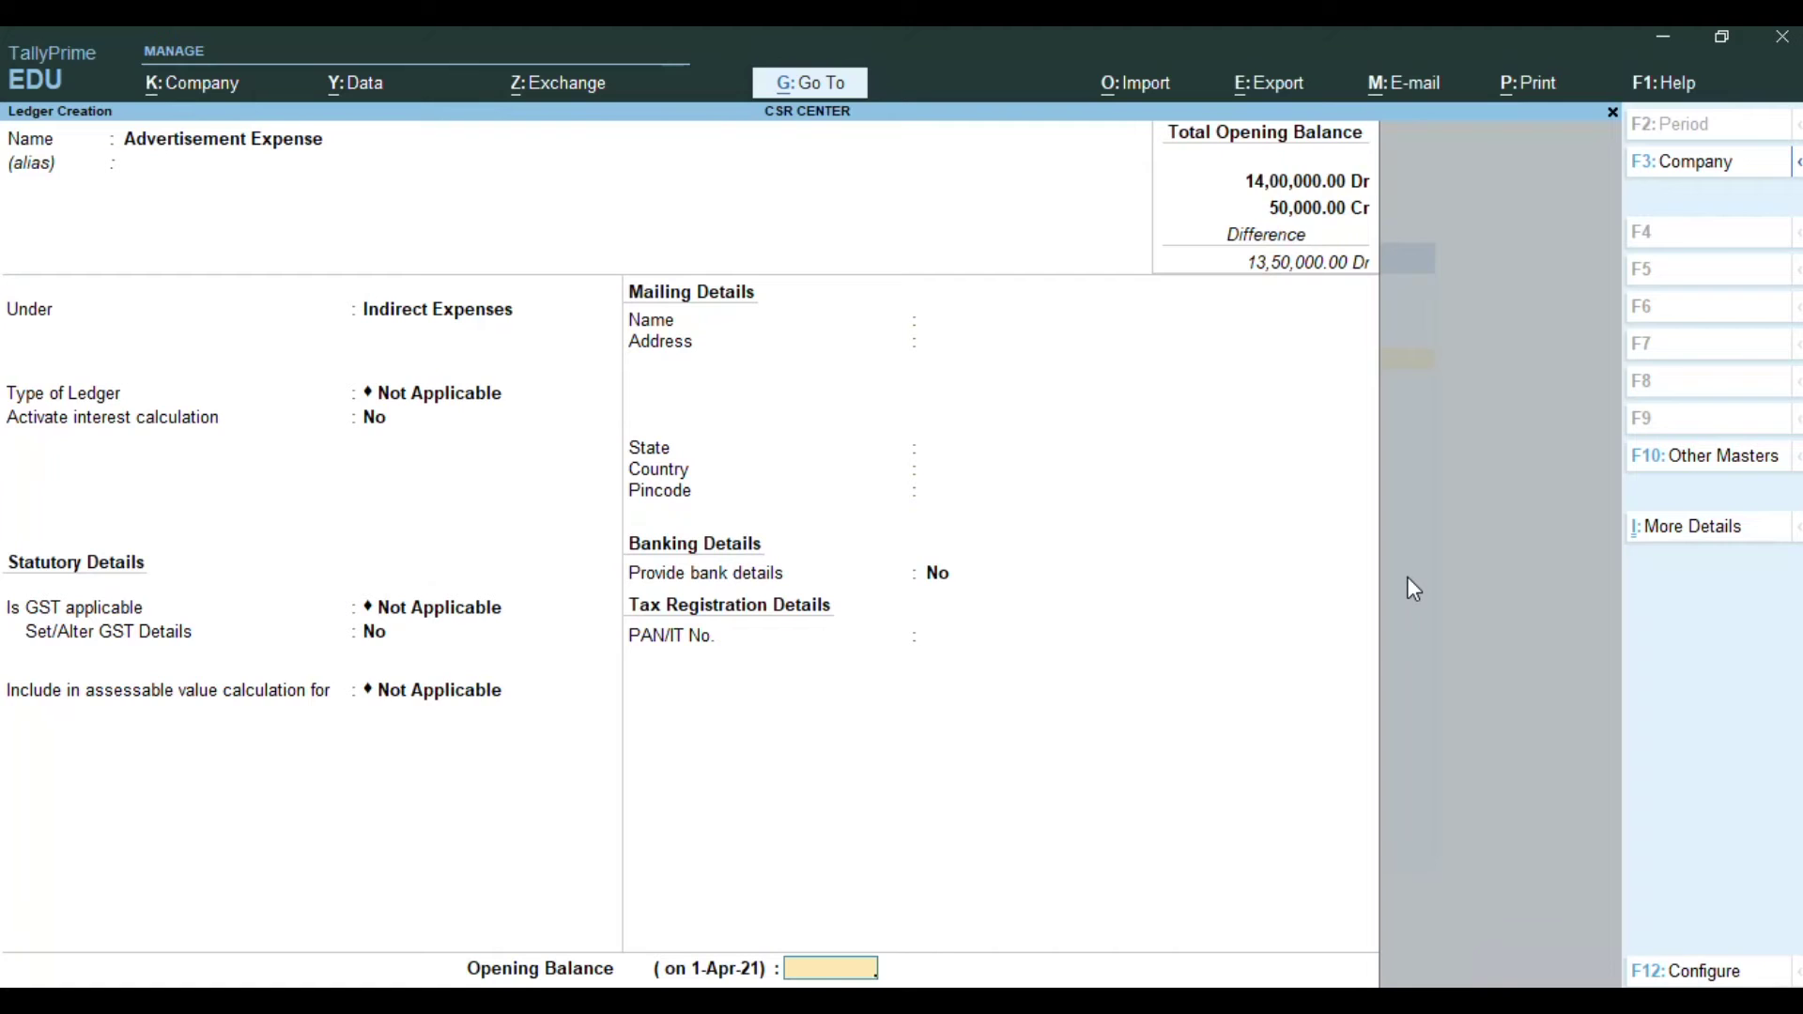
key("Return")
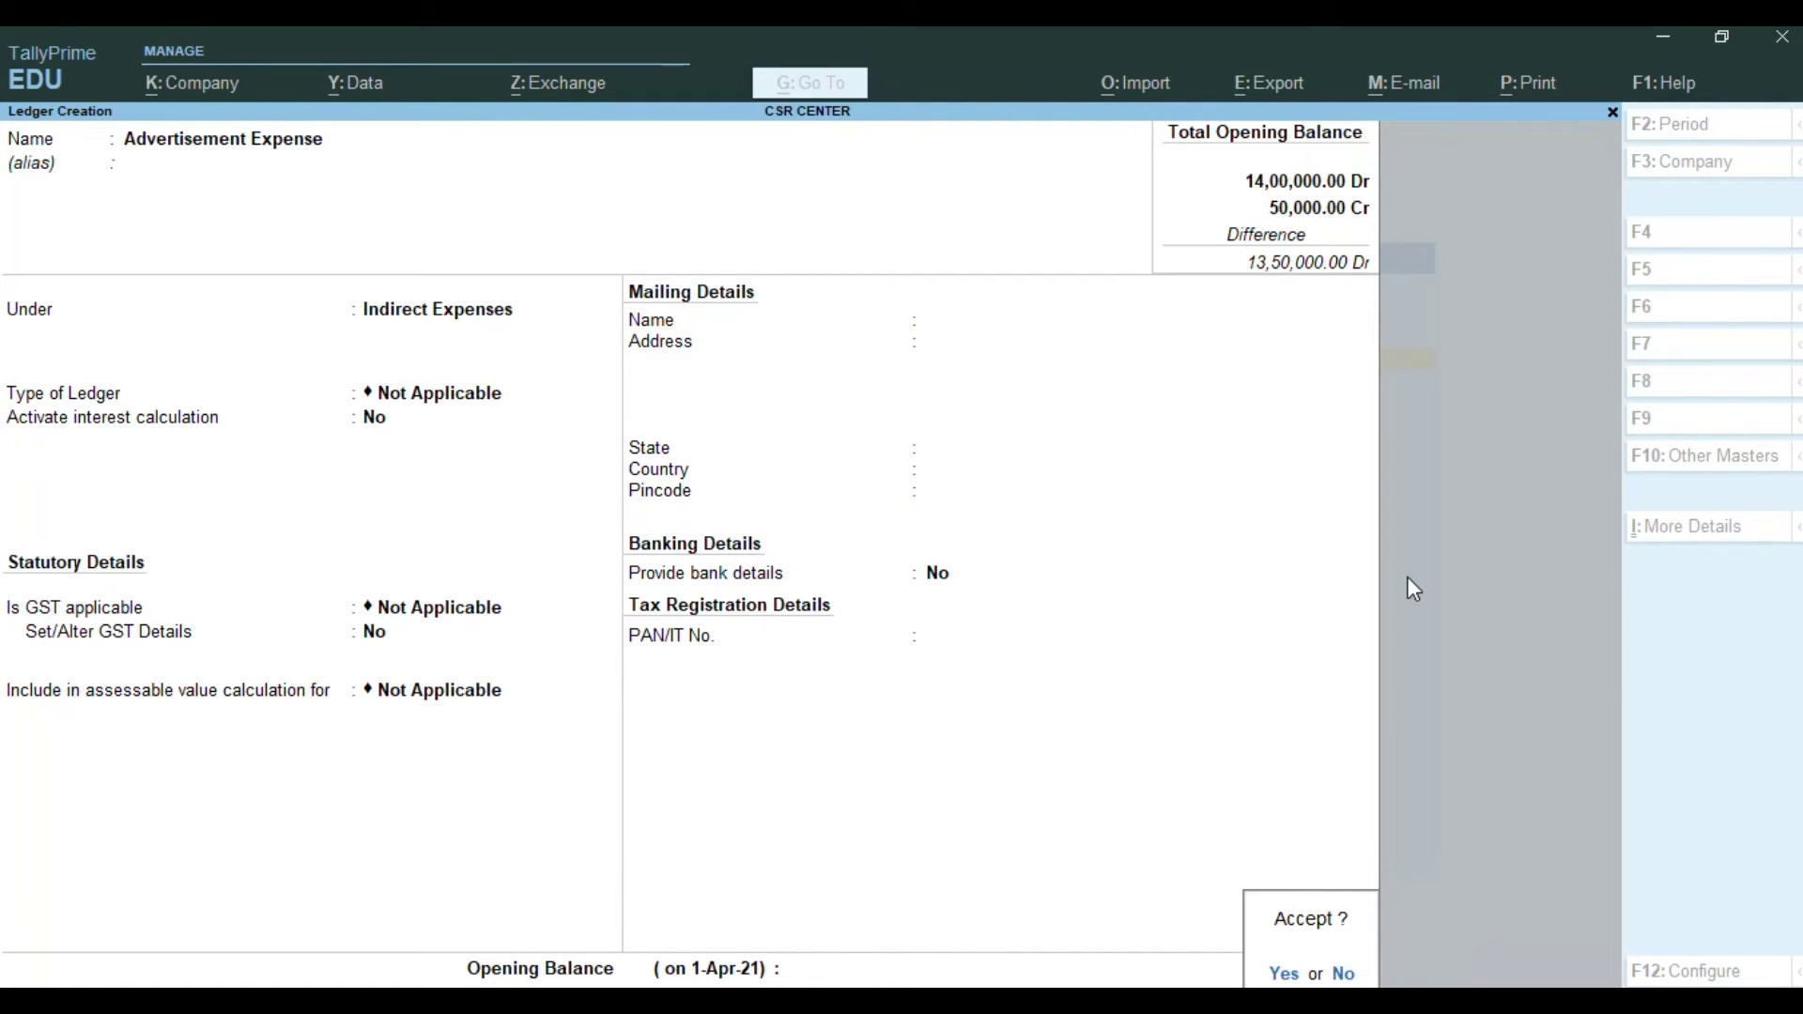
key("Return")
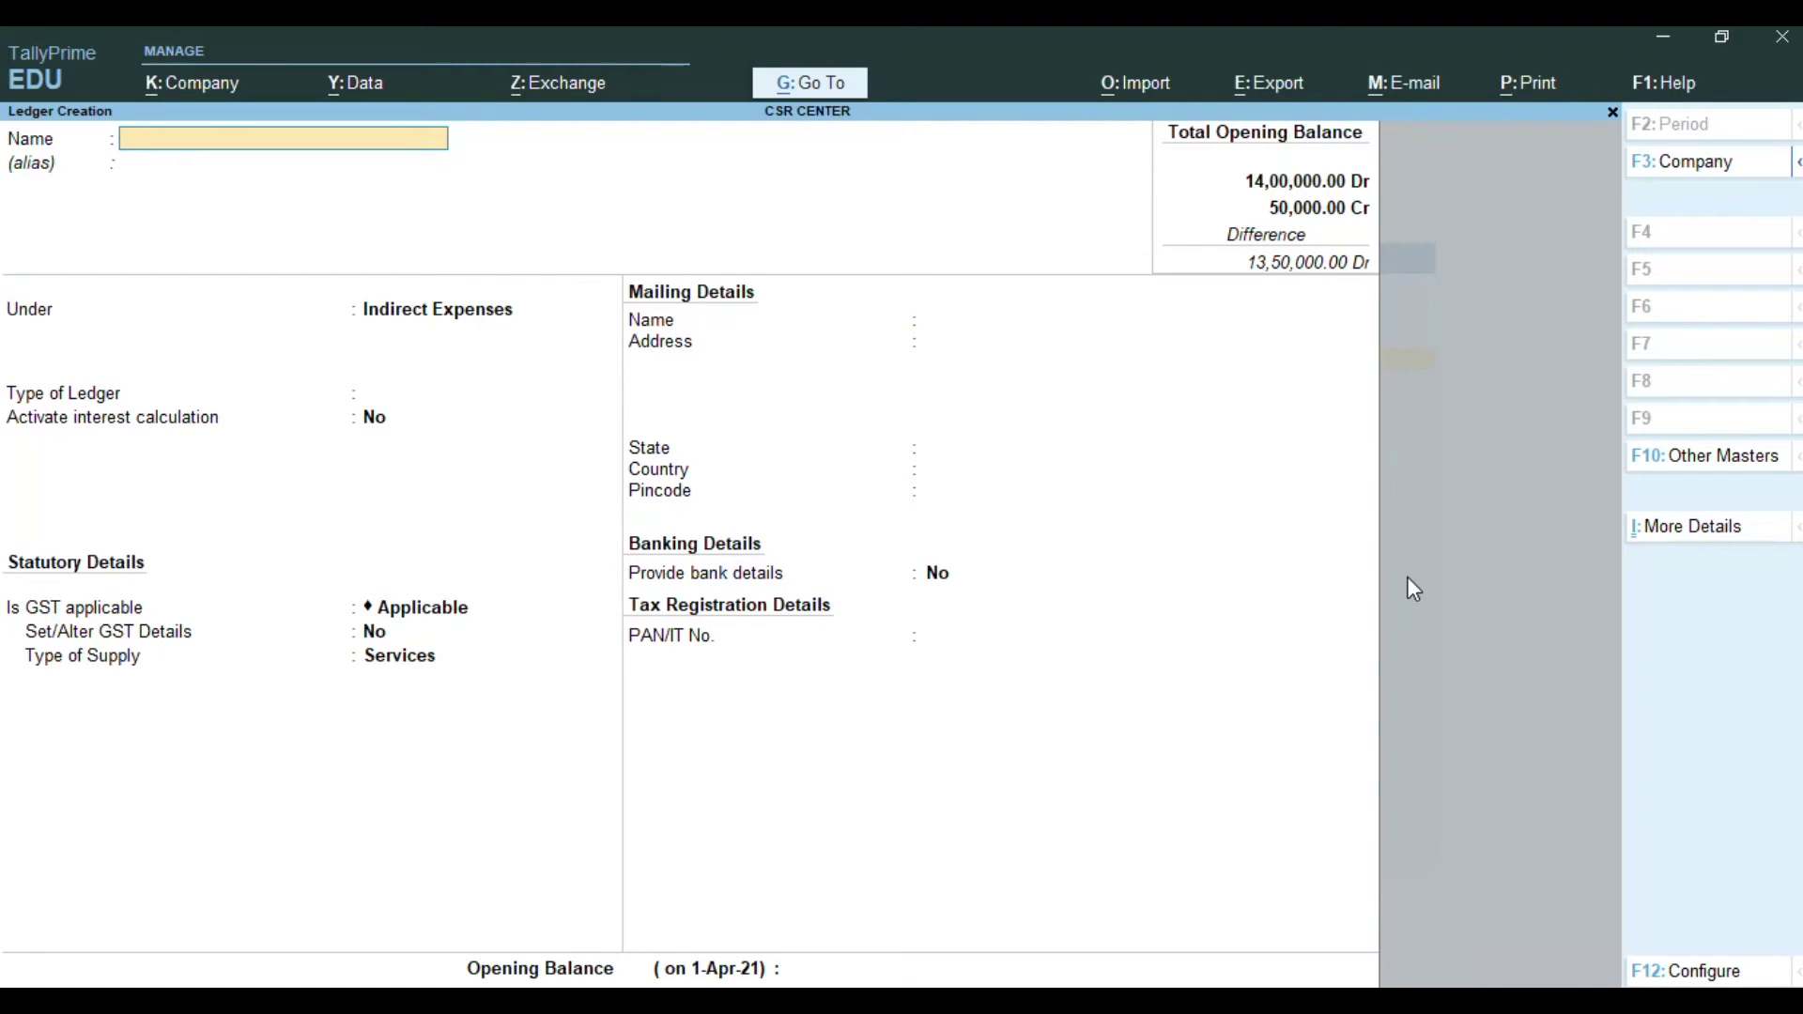
Step: Name the next ledger Maintenance Expense and place it under the Indirect Expenses group
type("Maintenance Expense")
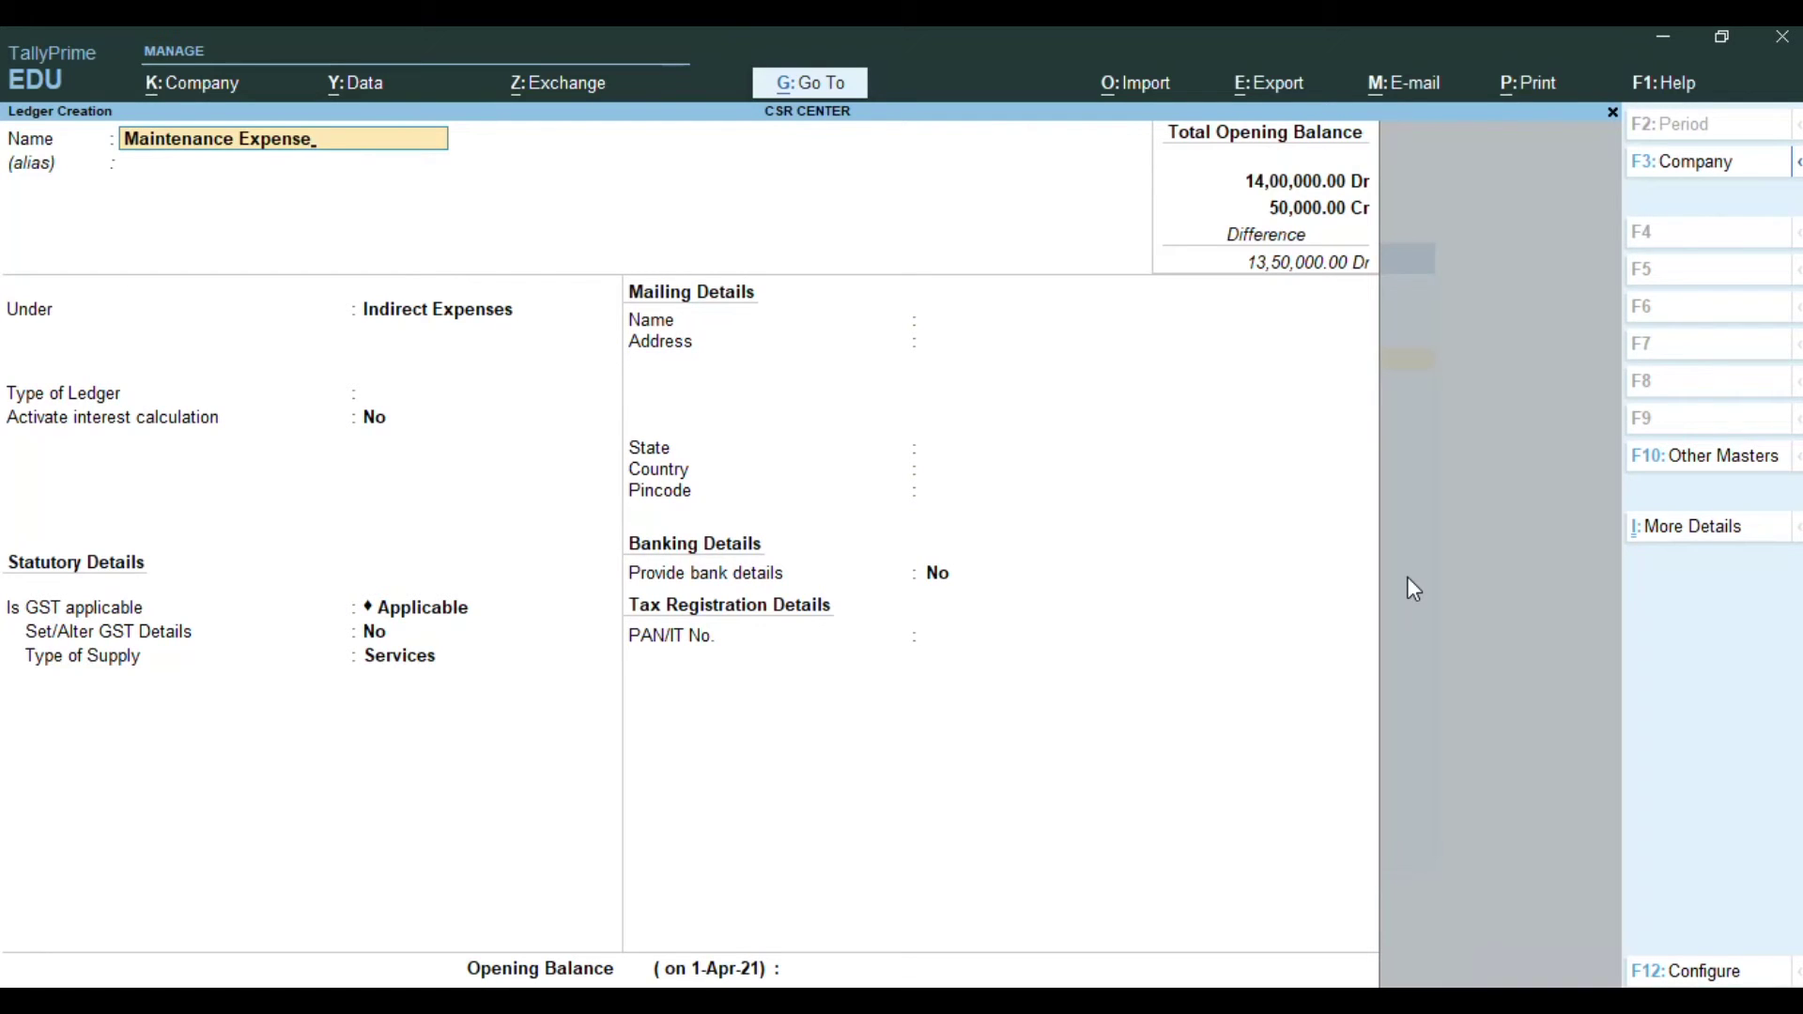
key("Return")
key("Return")
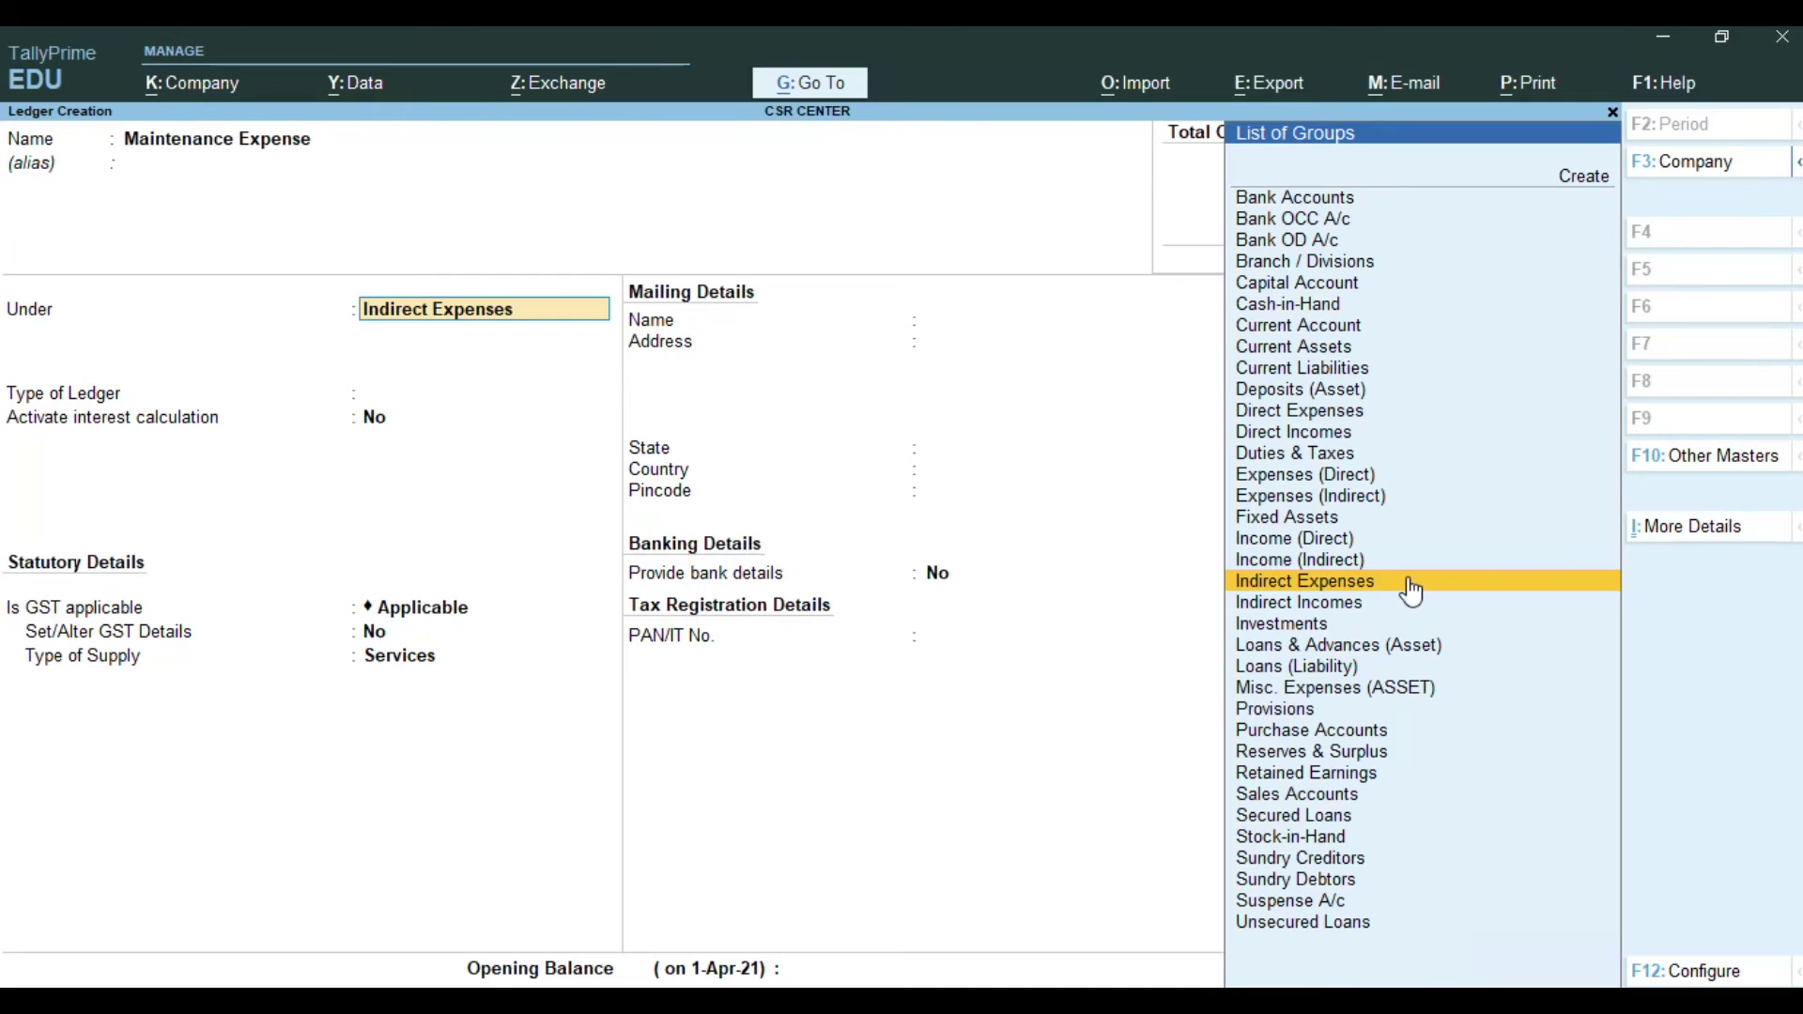
left_click(1412, 590)
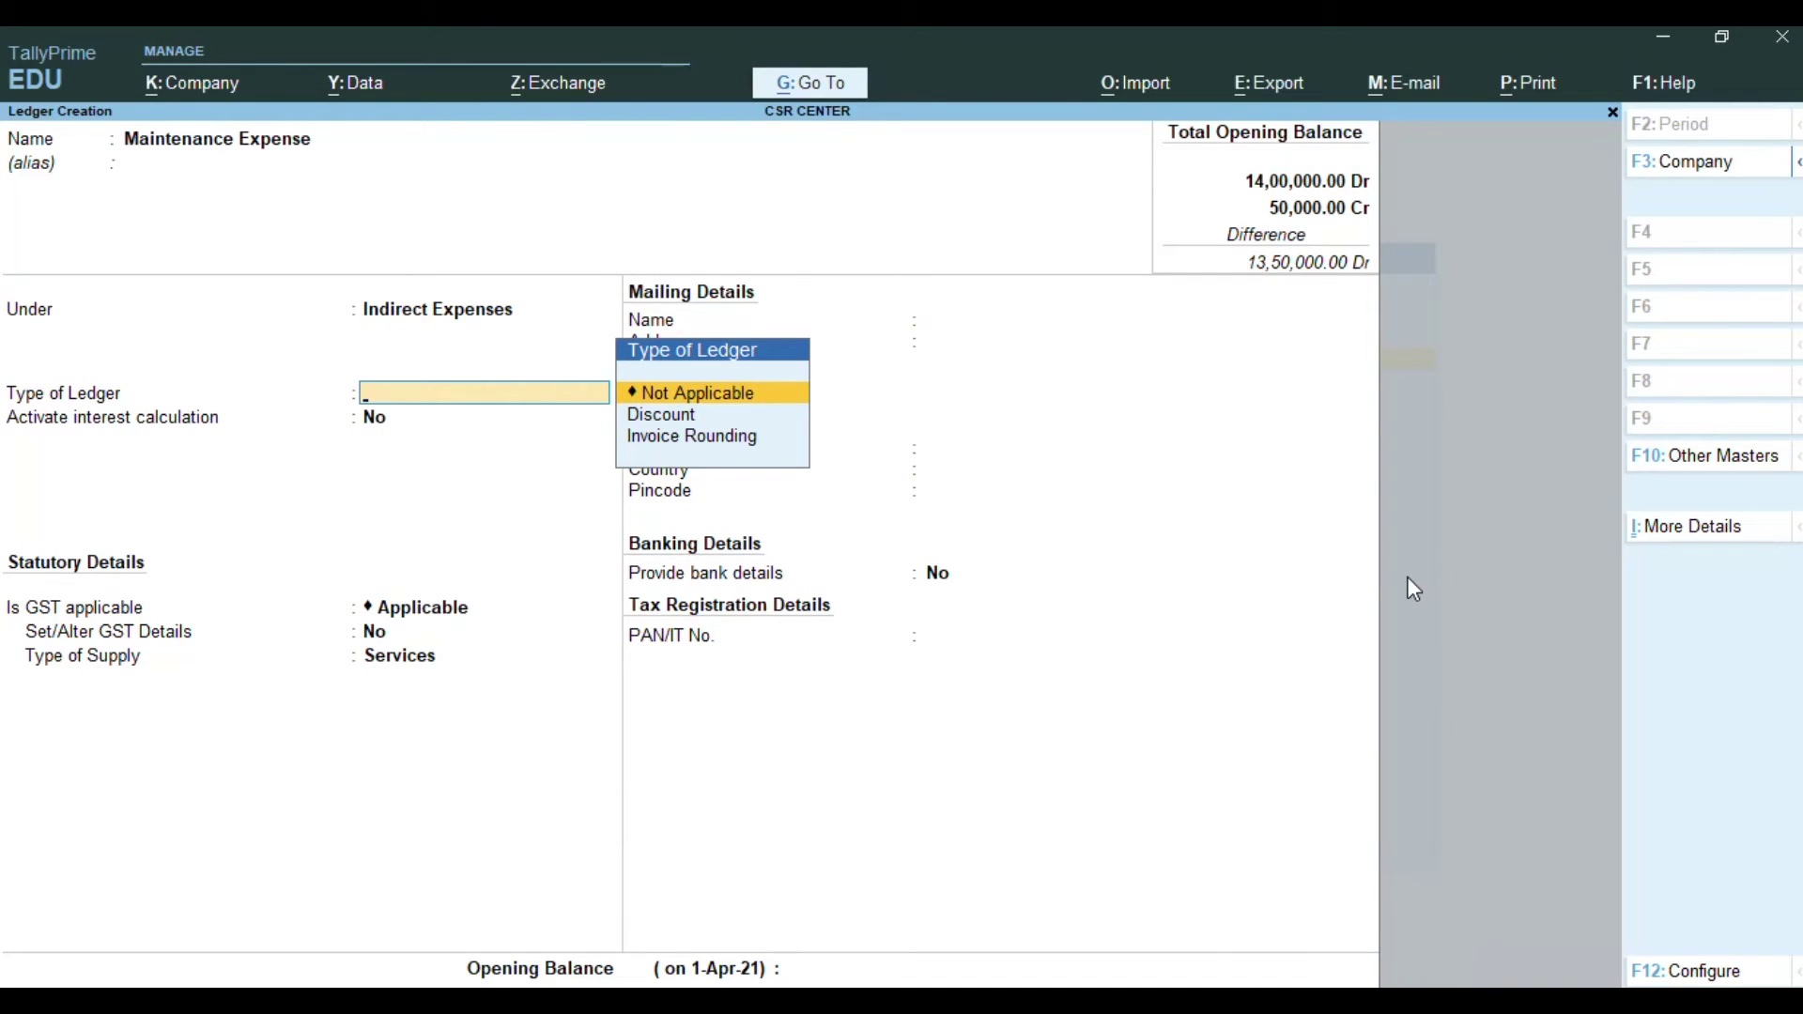
Step: Set the Maintenance Expense ledger's type, GST applicability and assessable value inclusion to Not Applicable, and save it without an opening balance
key("Return")
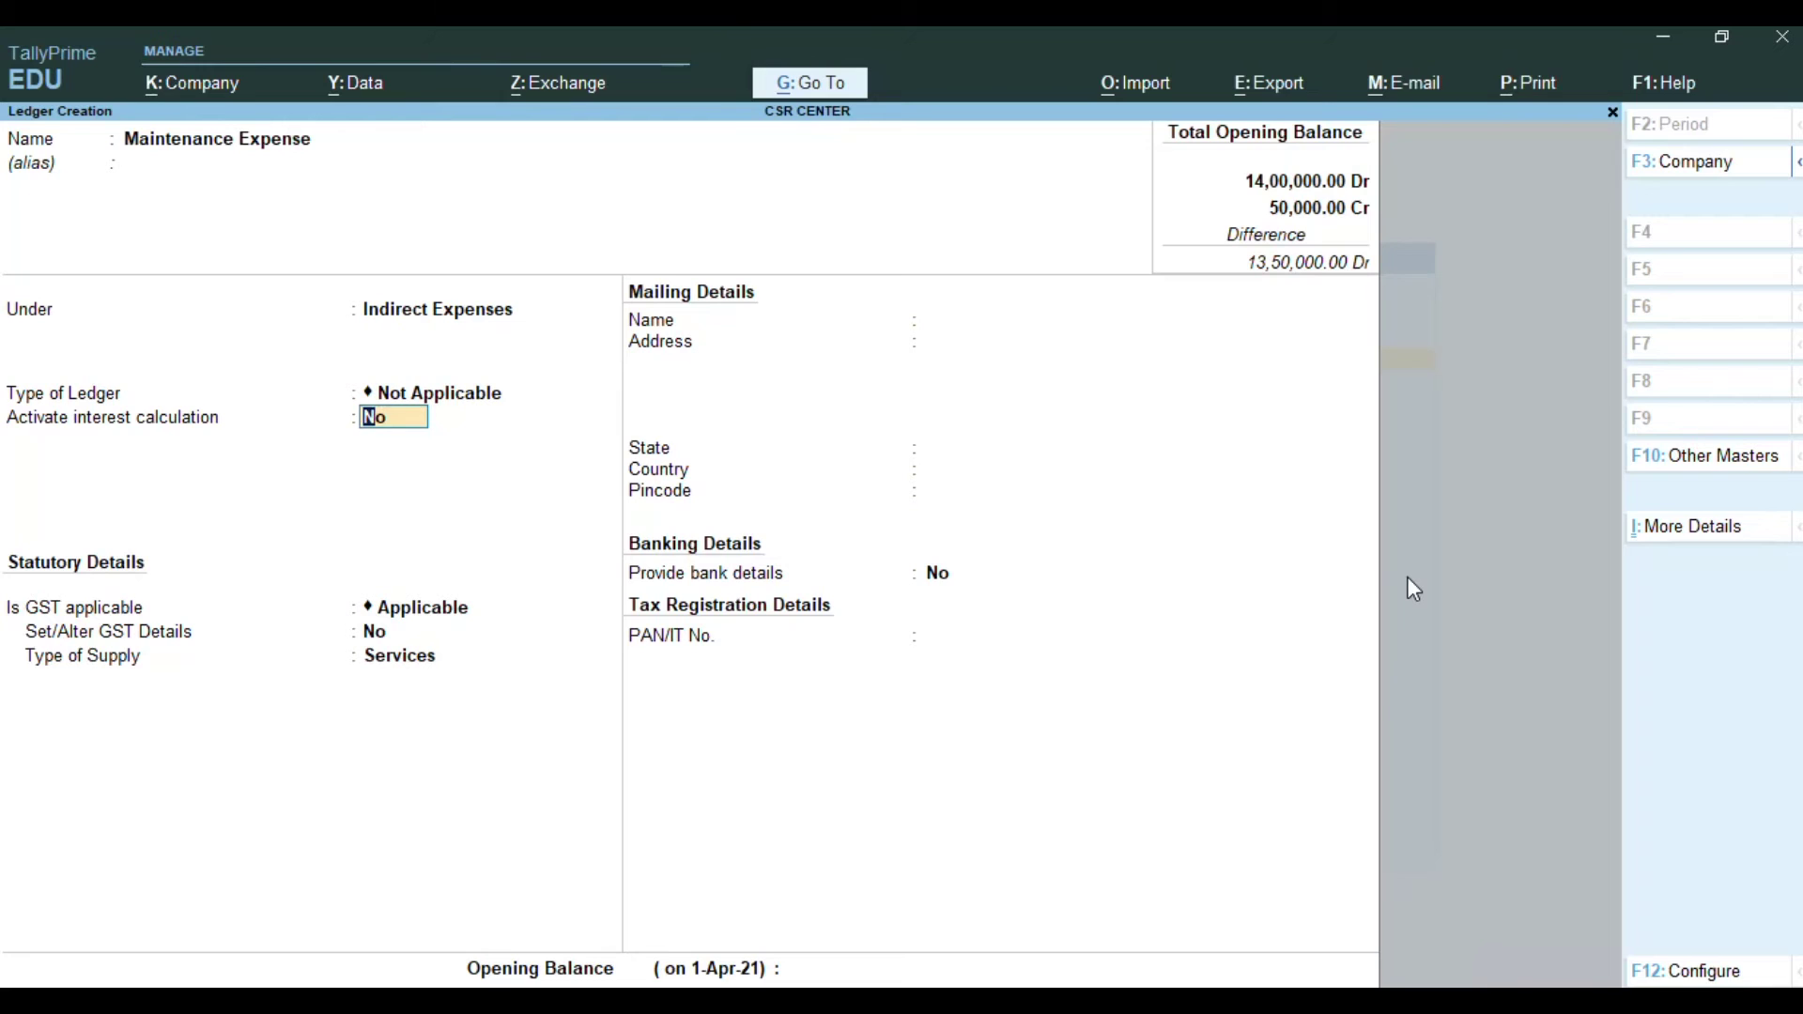
key("Return")
type("N")
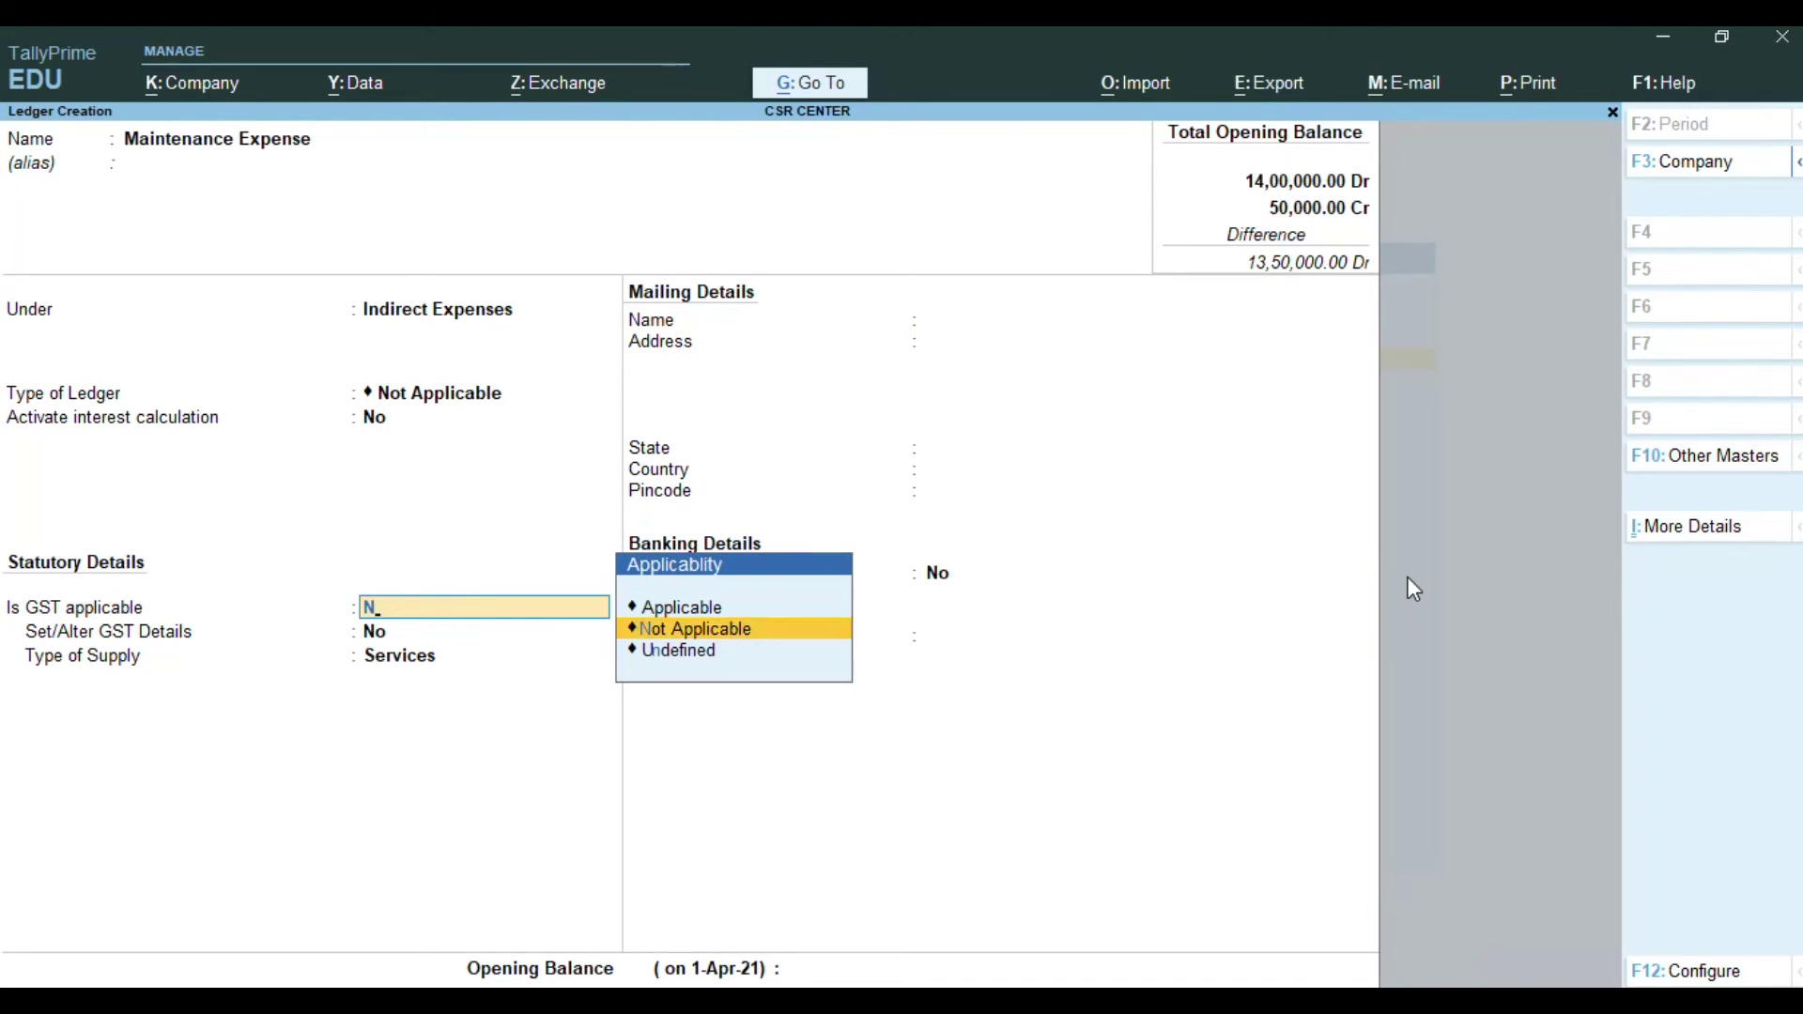
key("Return")
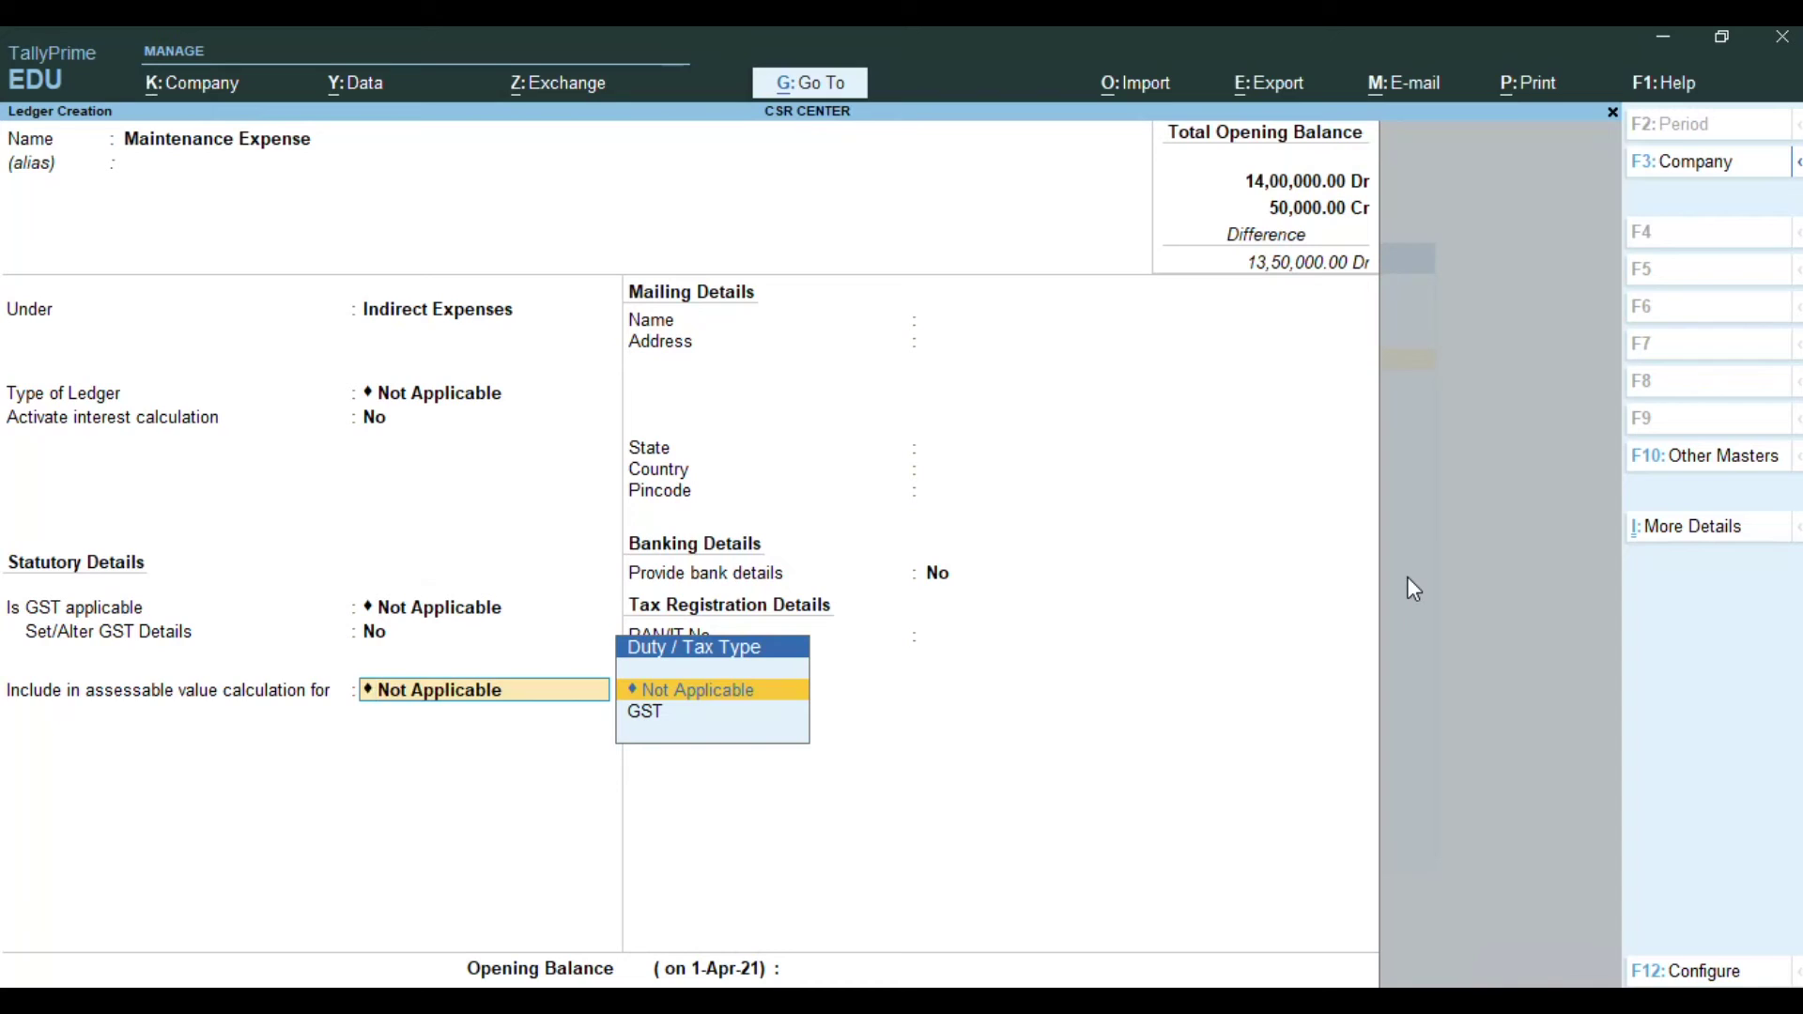
key("Return")
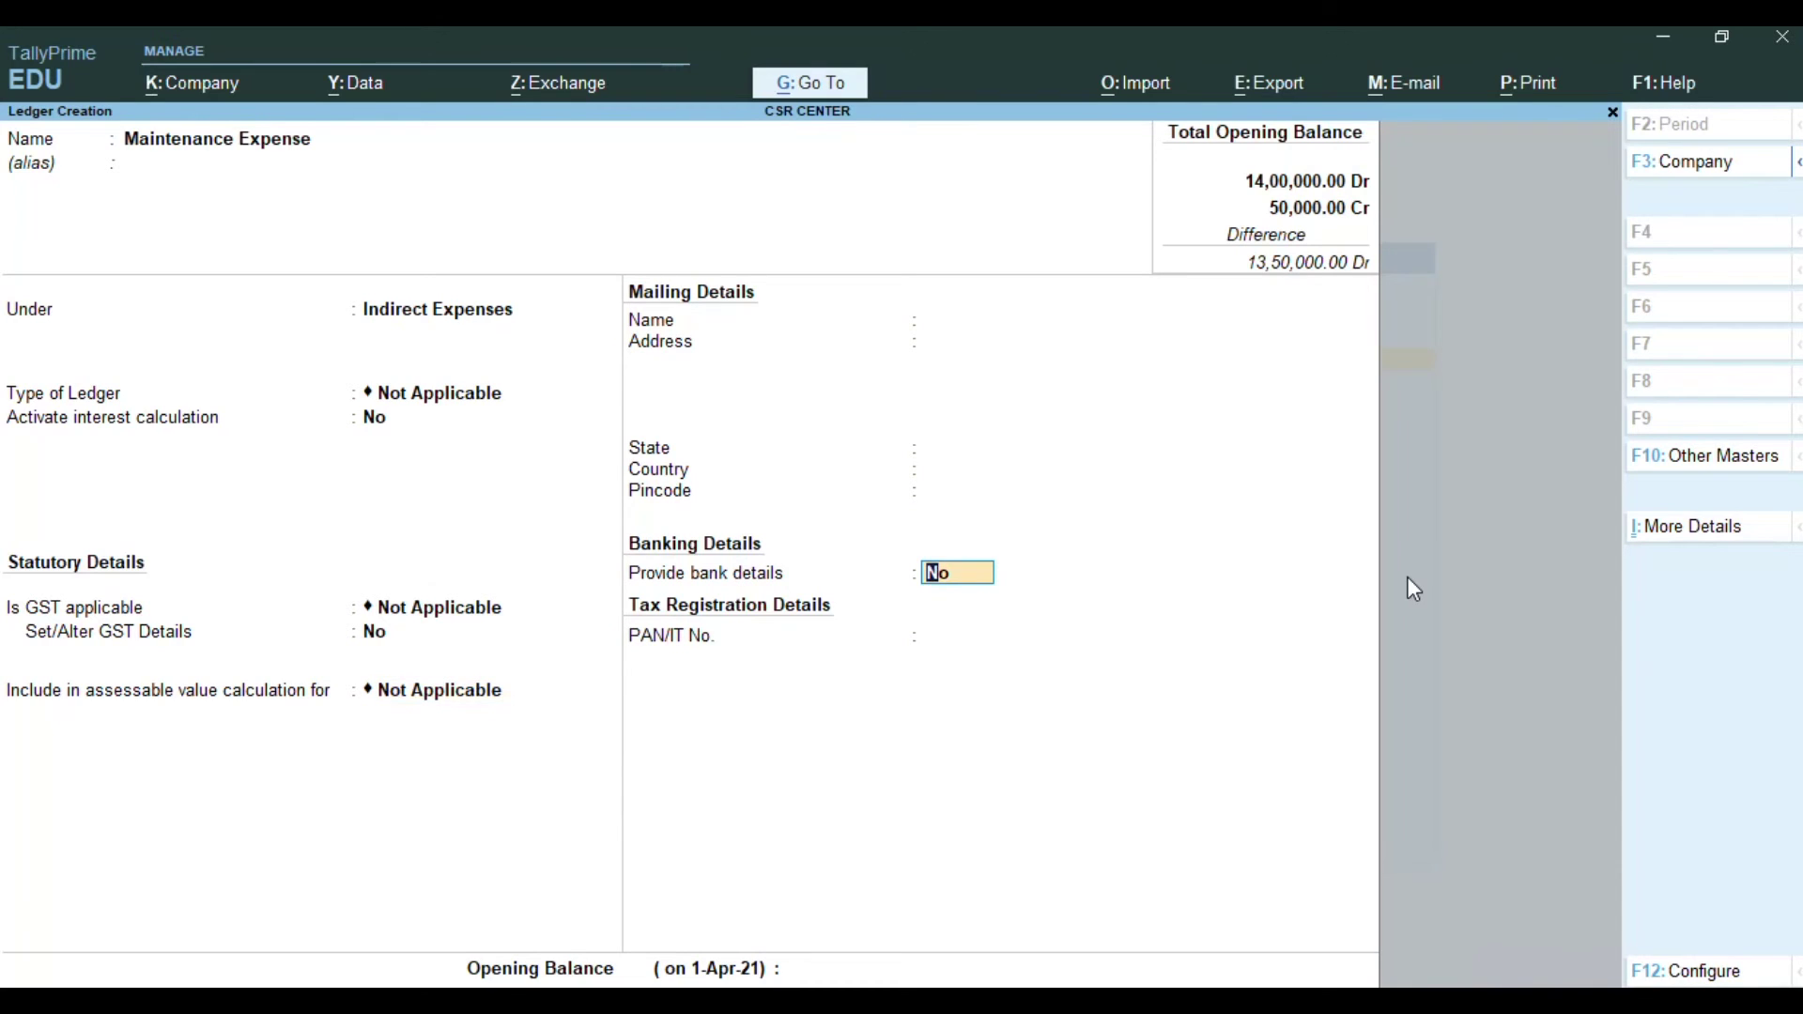
key("Return")
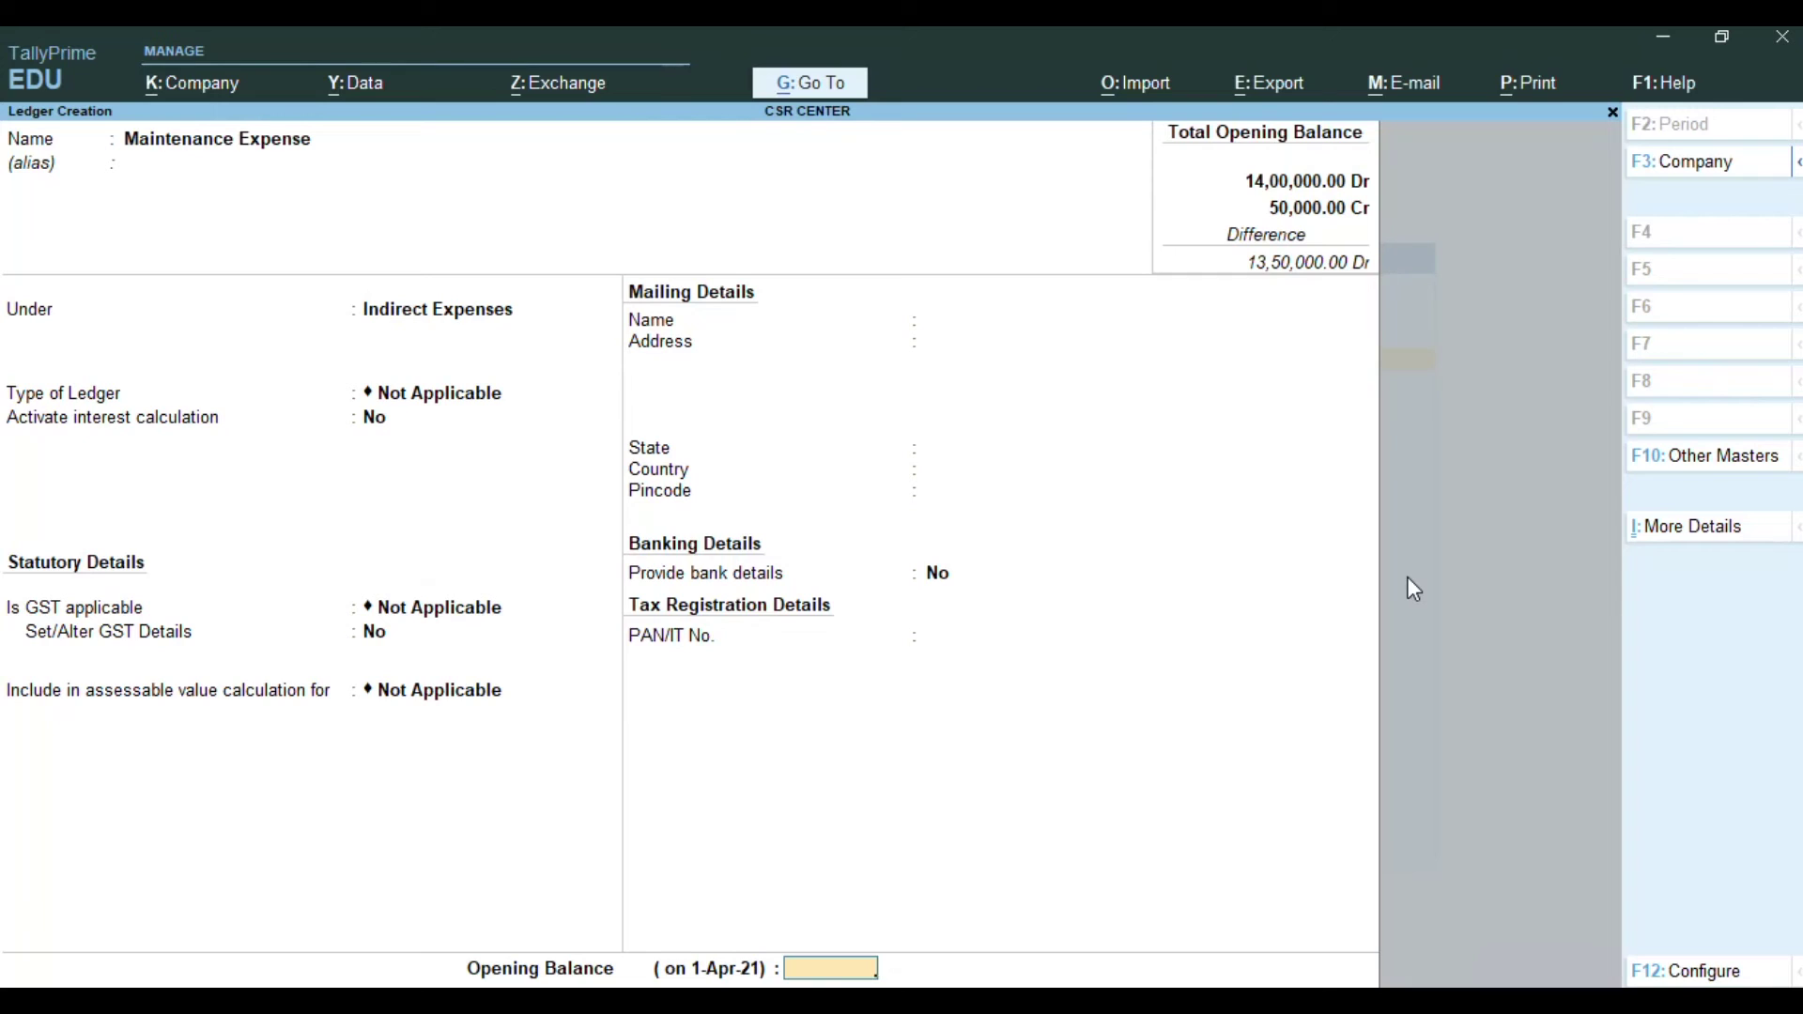
key("Return")
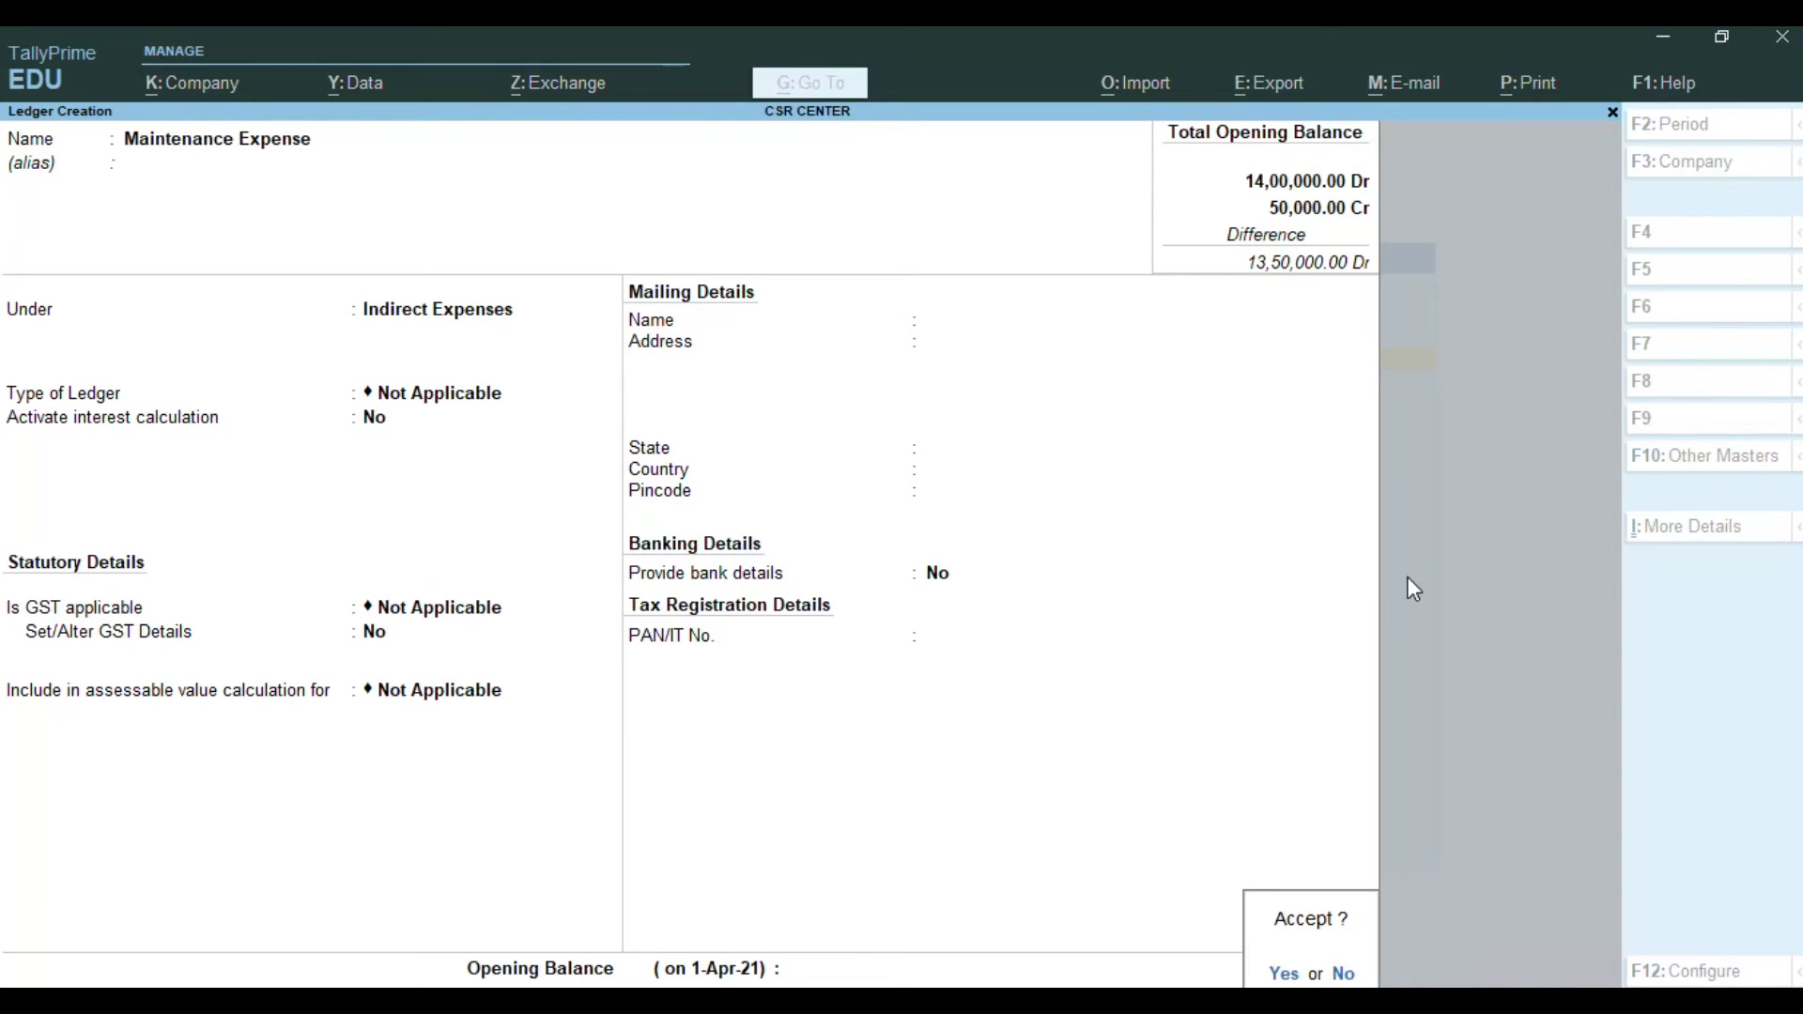
key("Return")
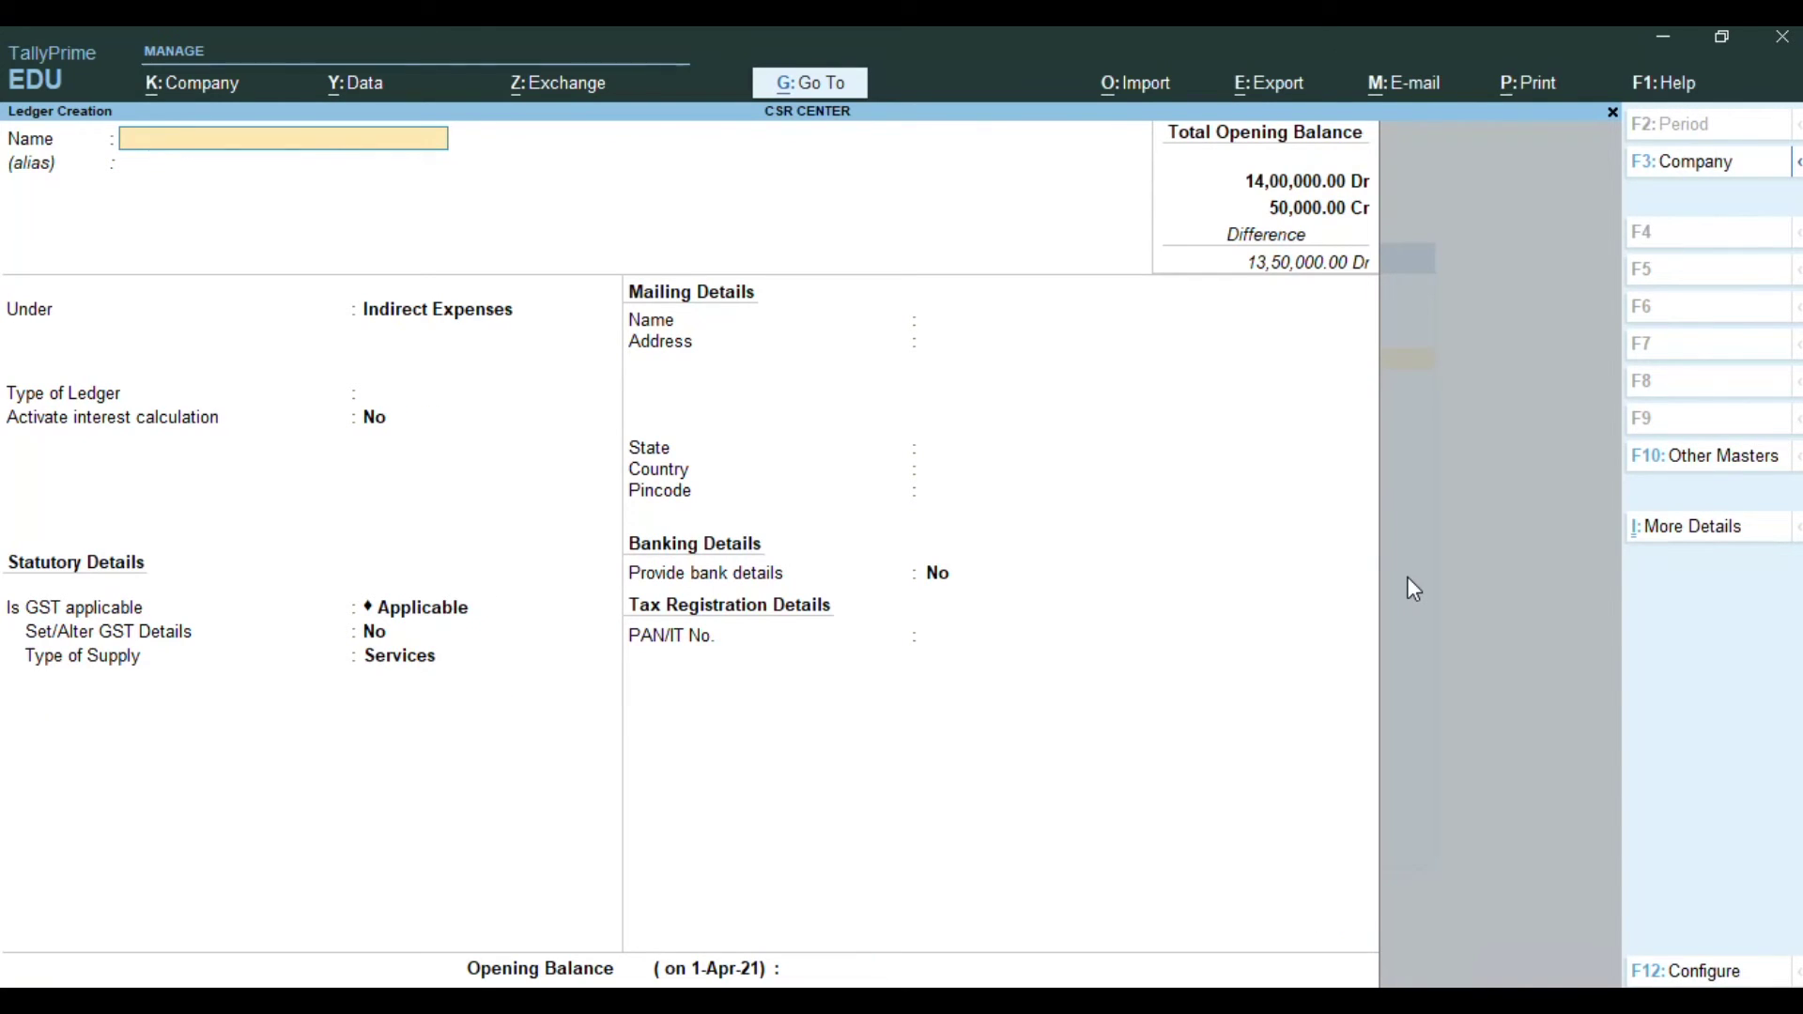
Step: Name the next ledger Audit Fees and place it under the Indirect Expenses group
type("Audit Fees")
key("Return")
key("Return")
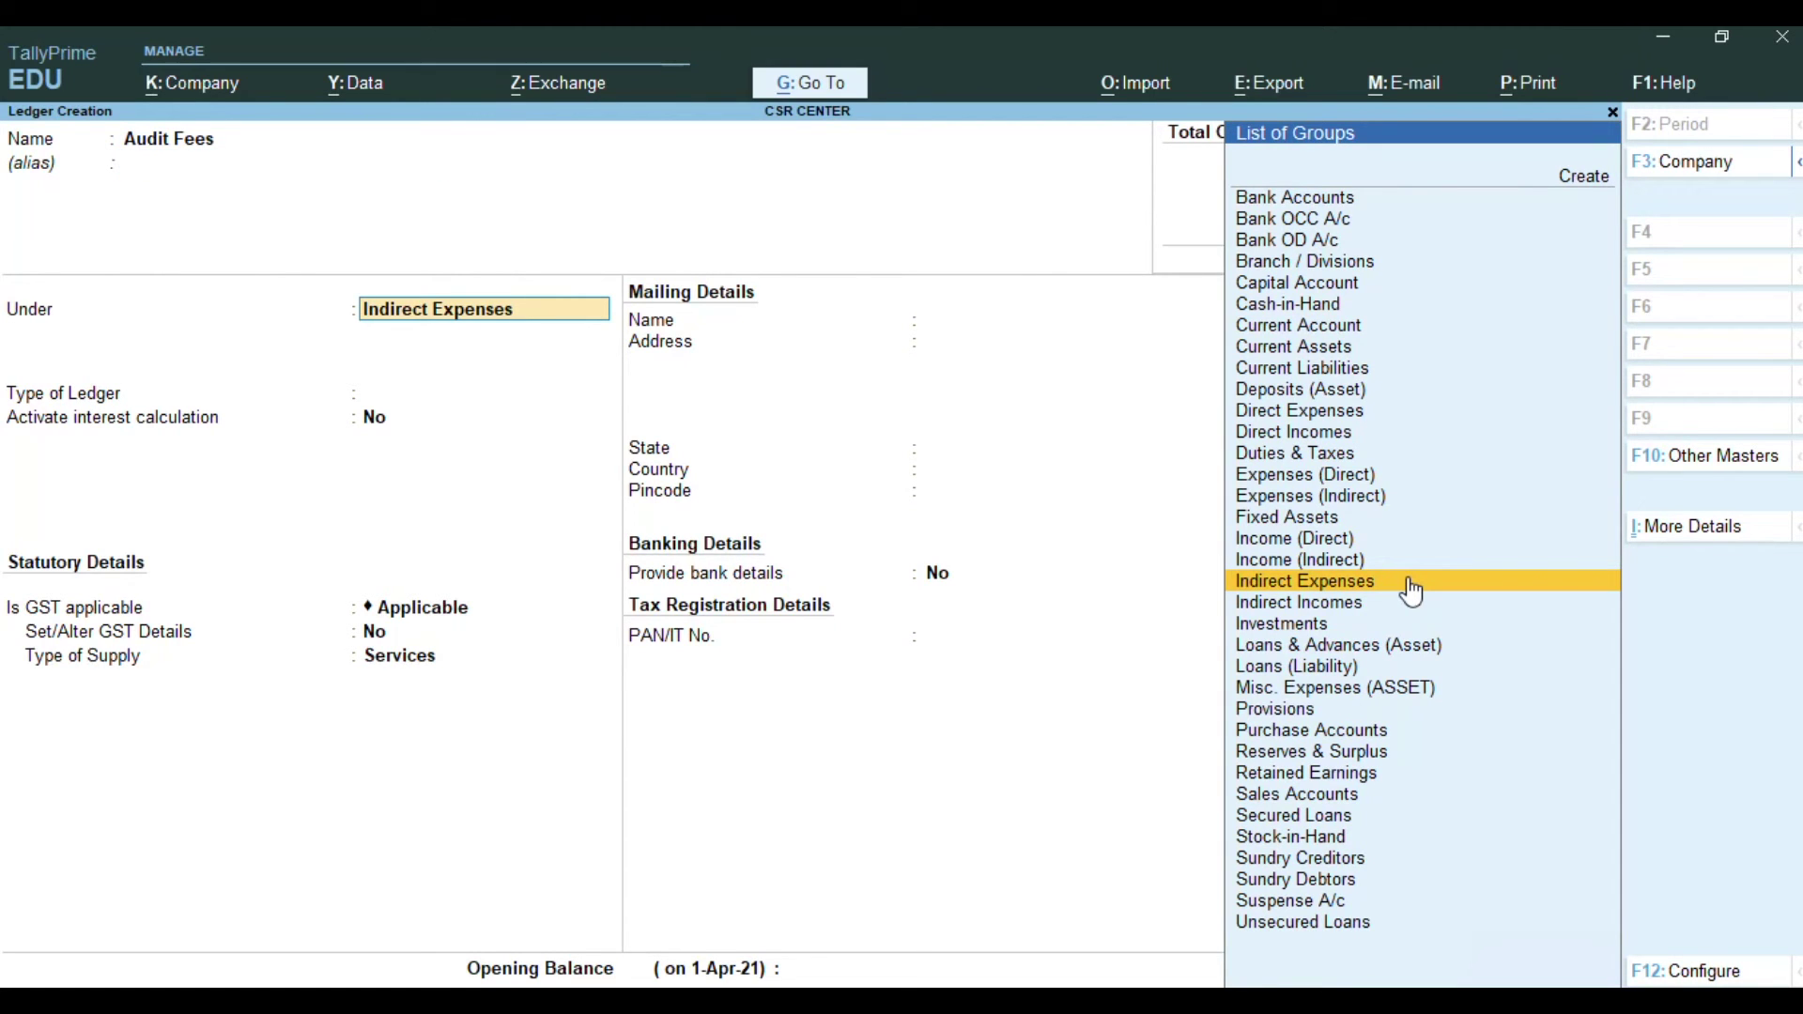
left_click(1409, 581)
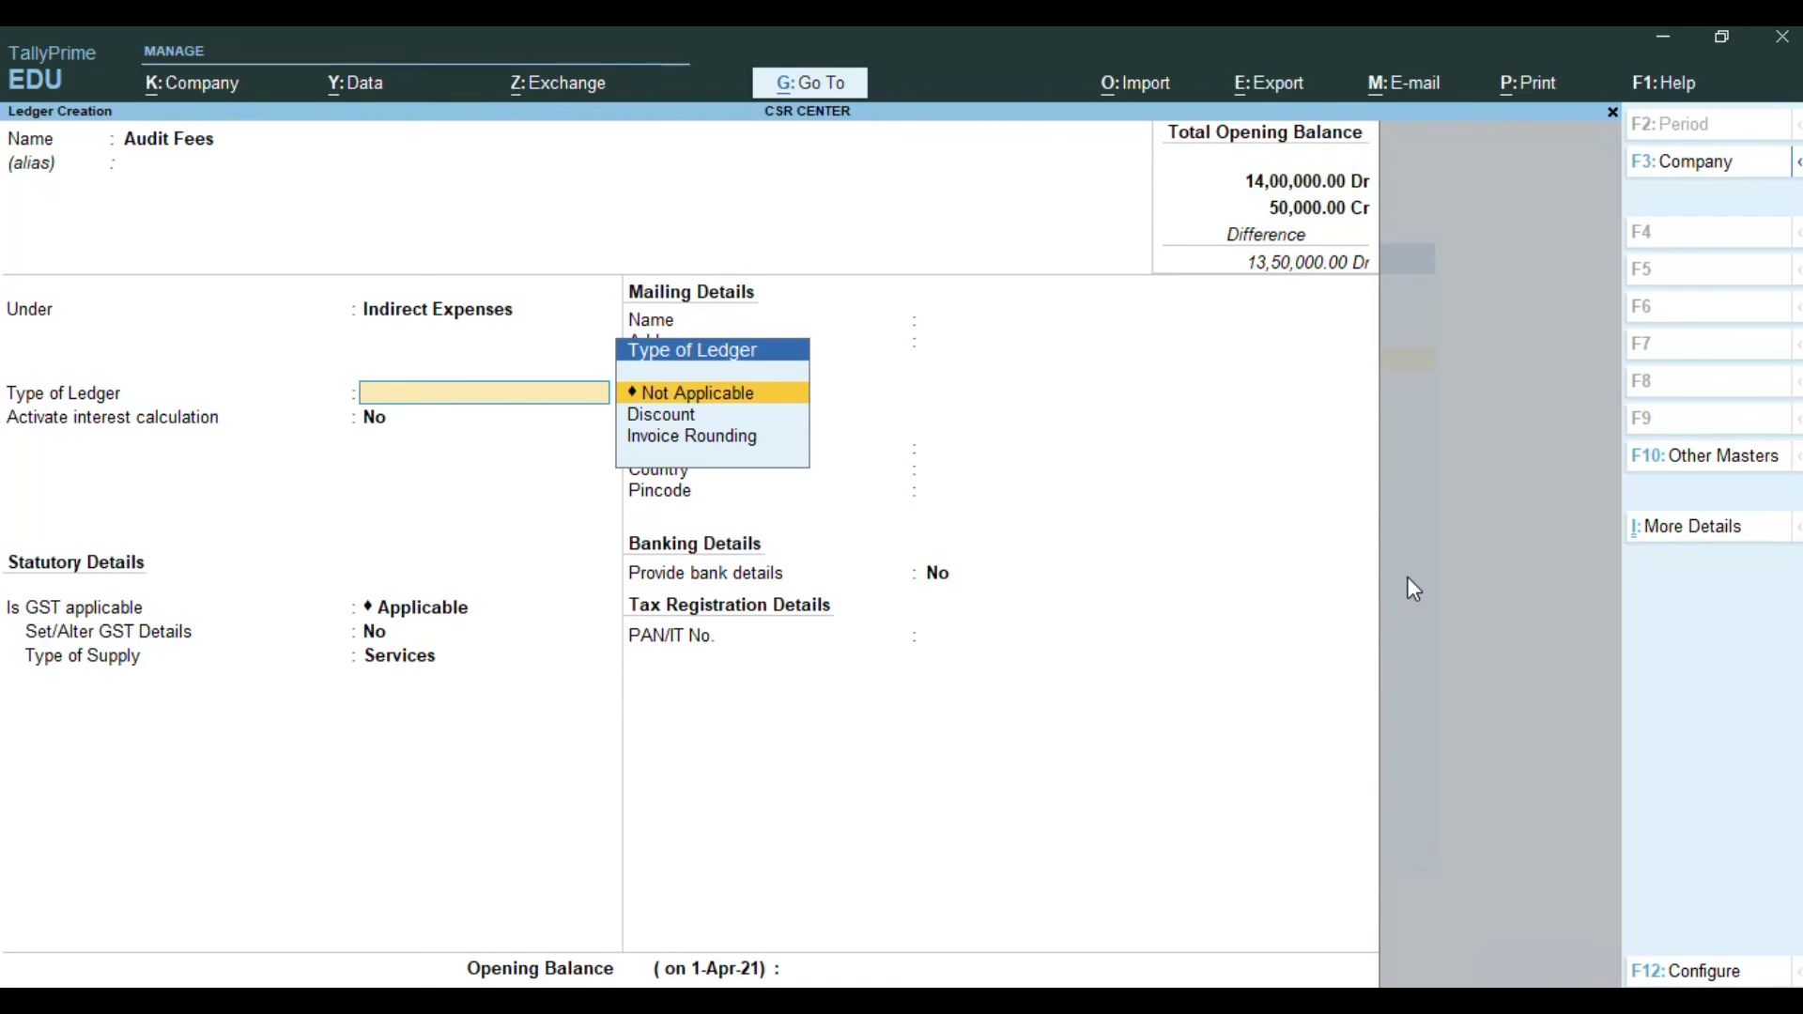
Step: Set the Audit Fees ledger's type, GST applicability and assessable value inclusion to Not Applicable, and save it without an opening balance
key("Return")
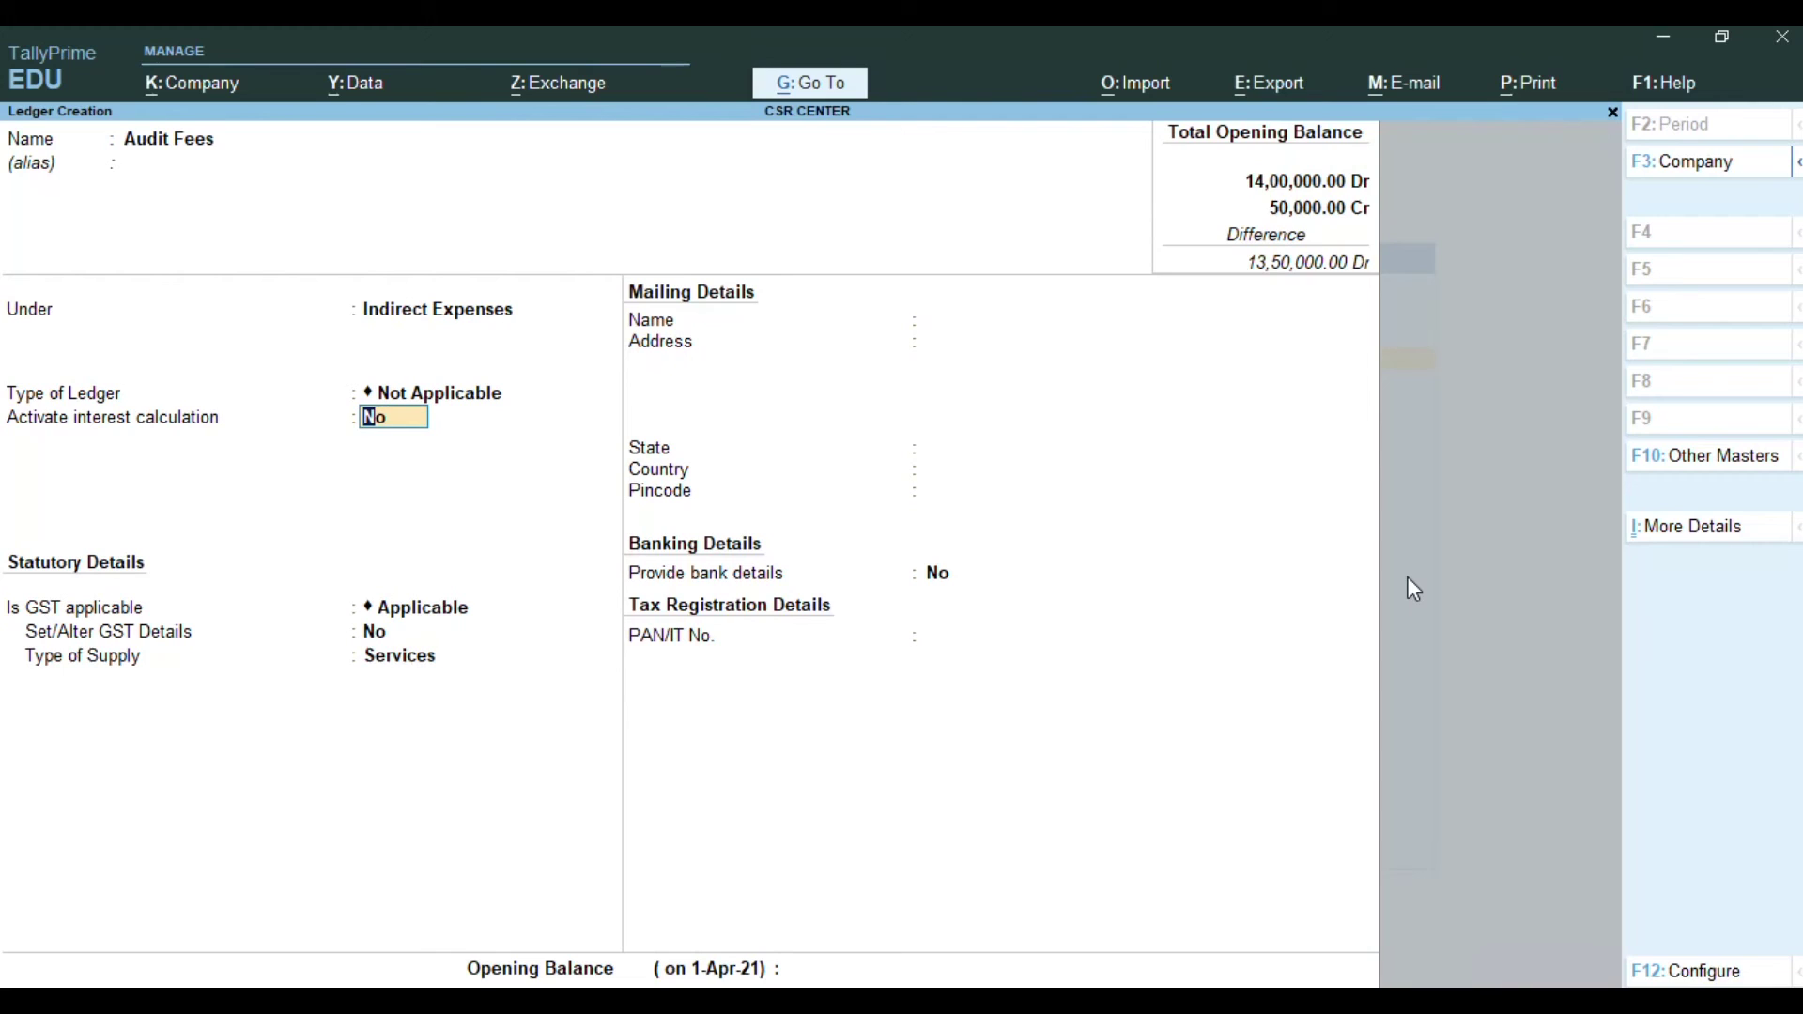
key("Return")
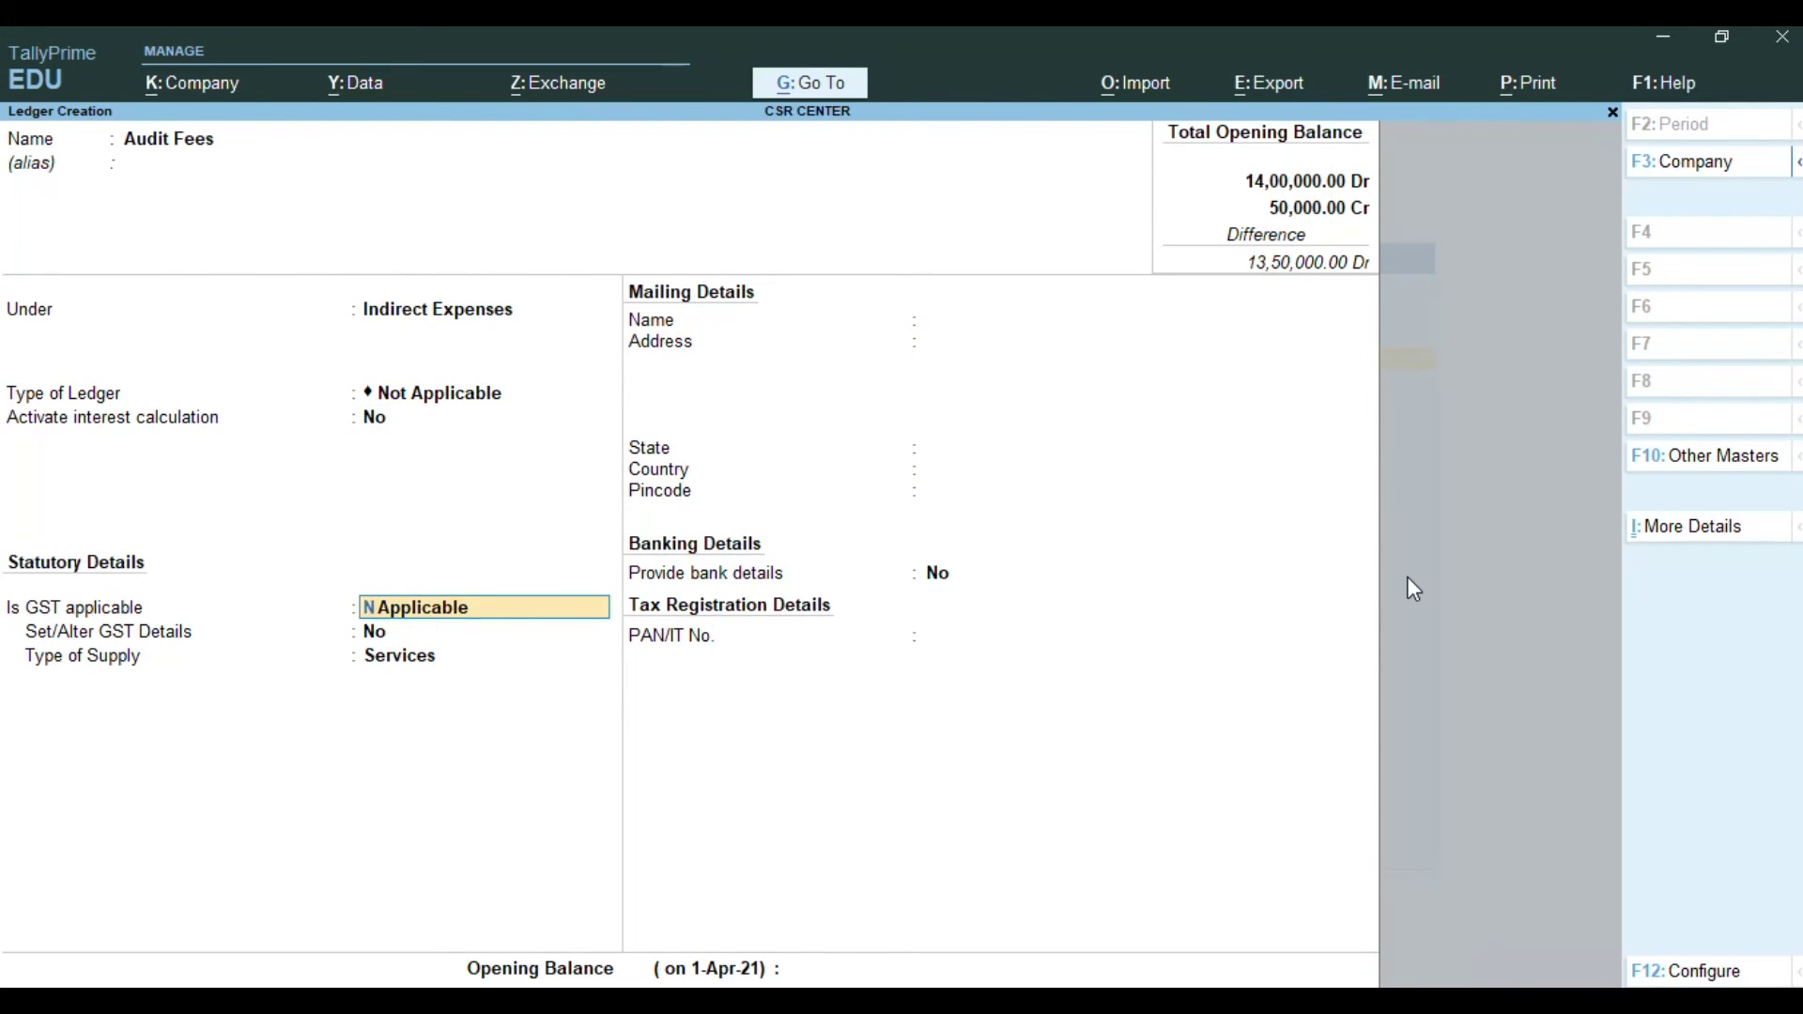
type("N")
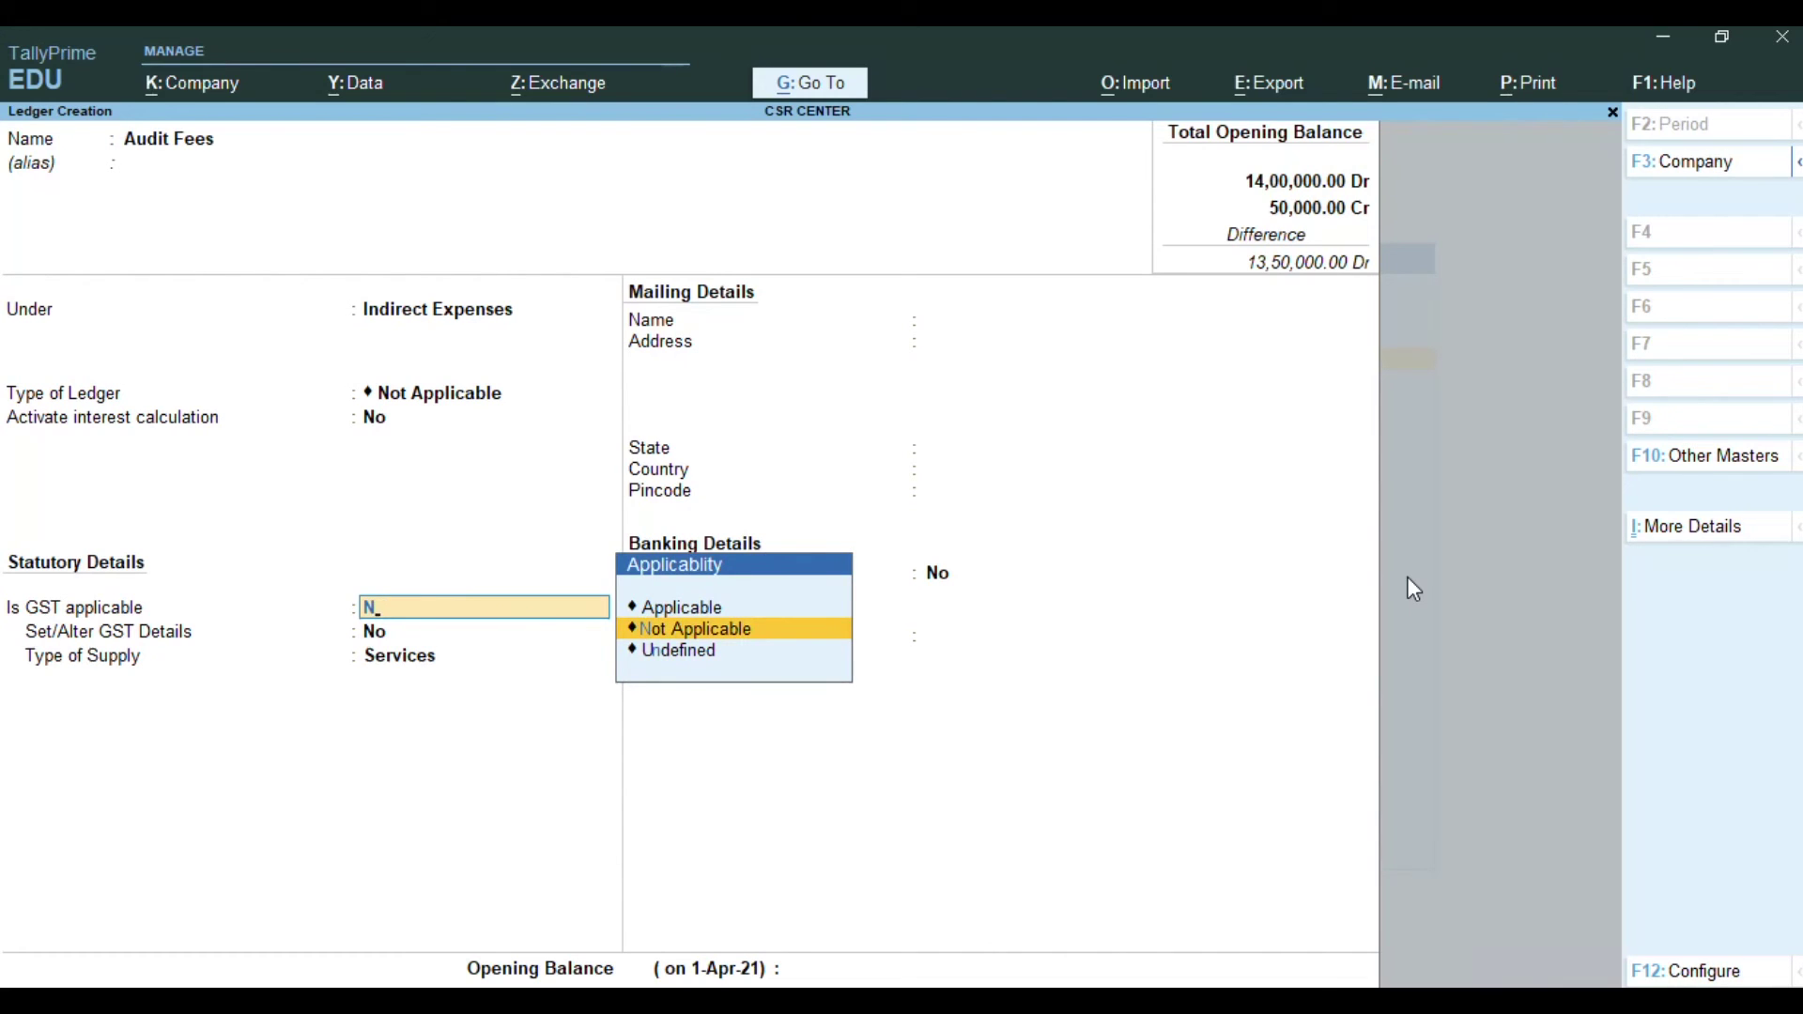
key("Return")
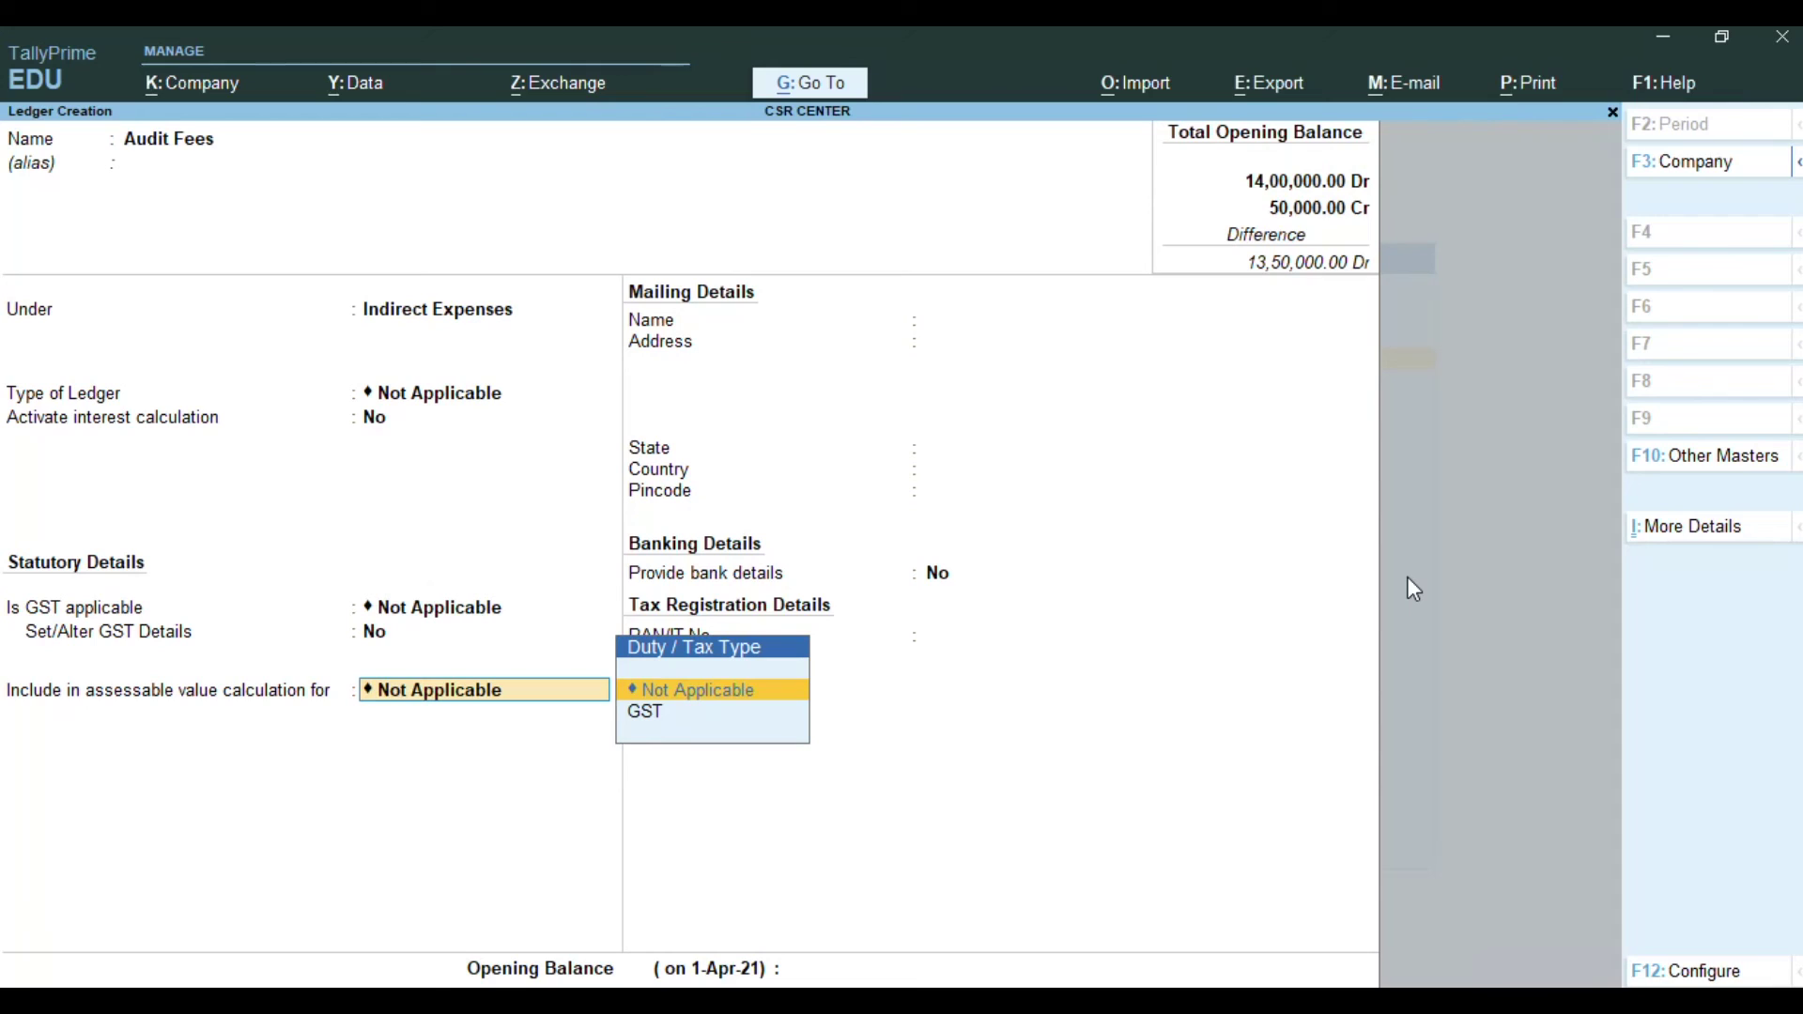
key("Return")
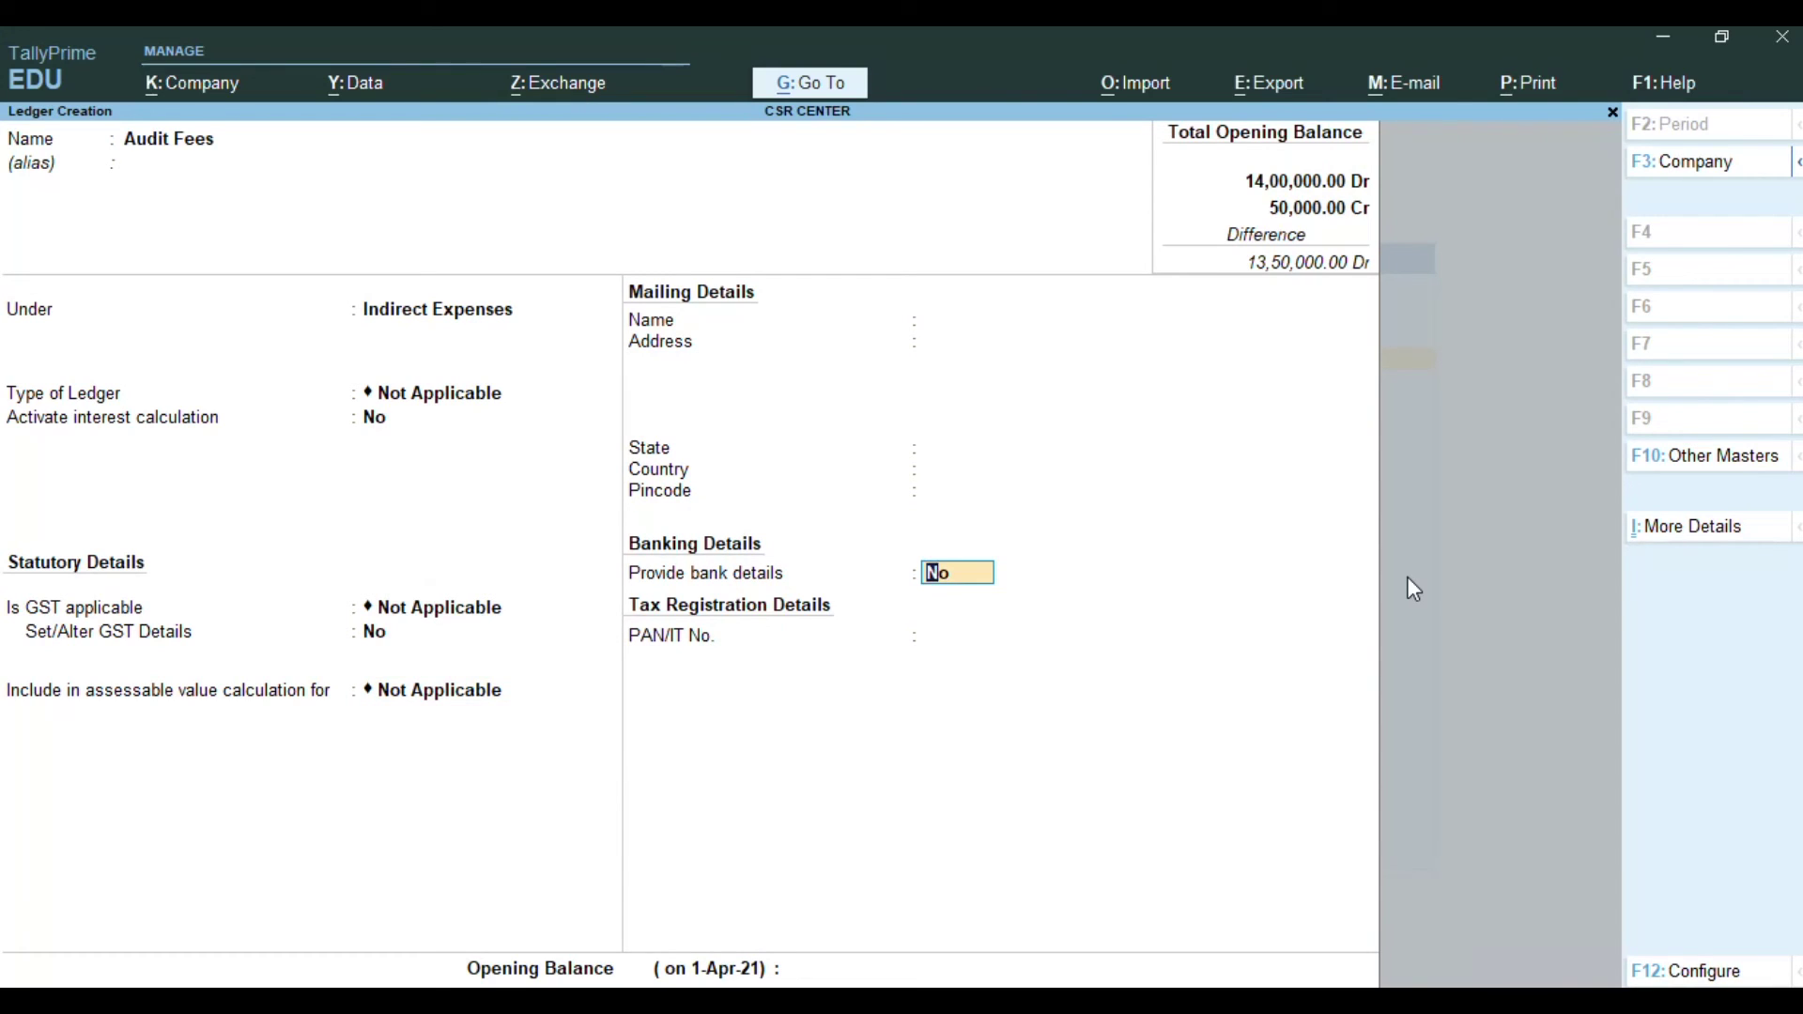
key("Return")
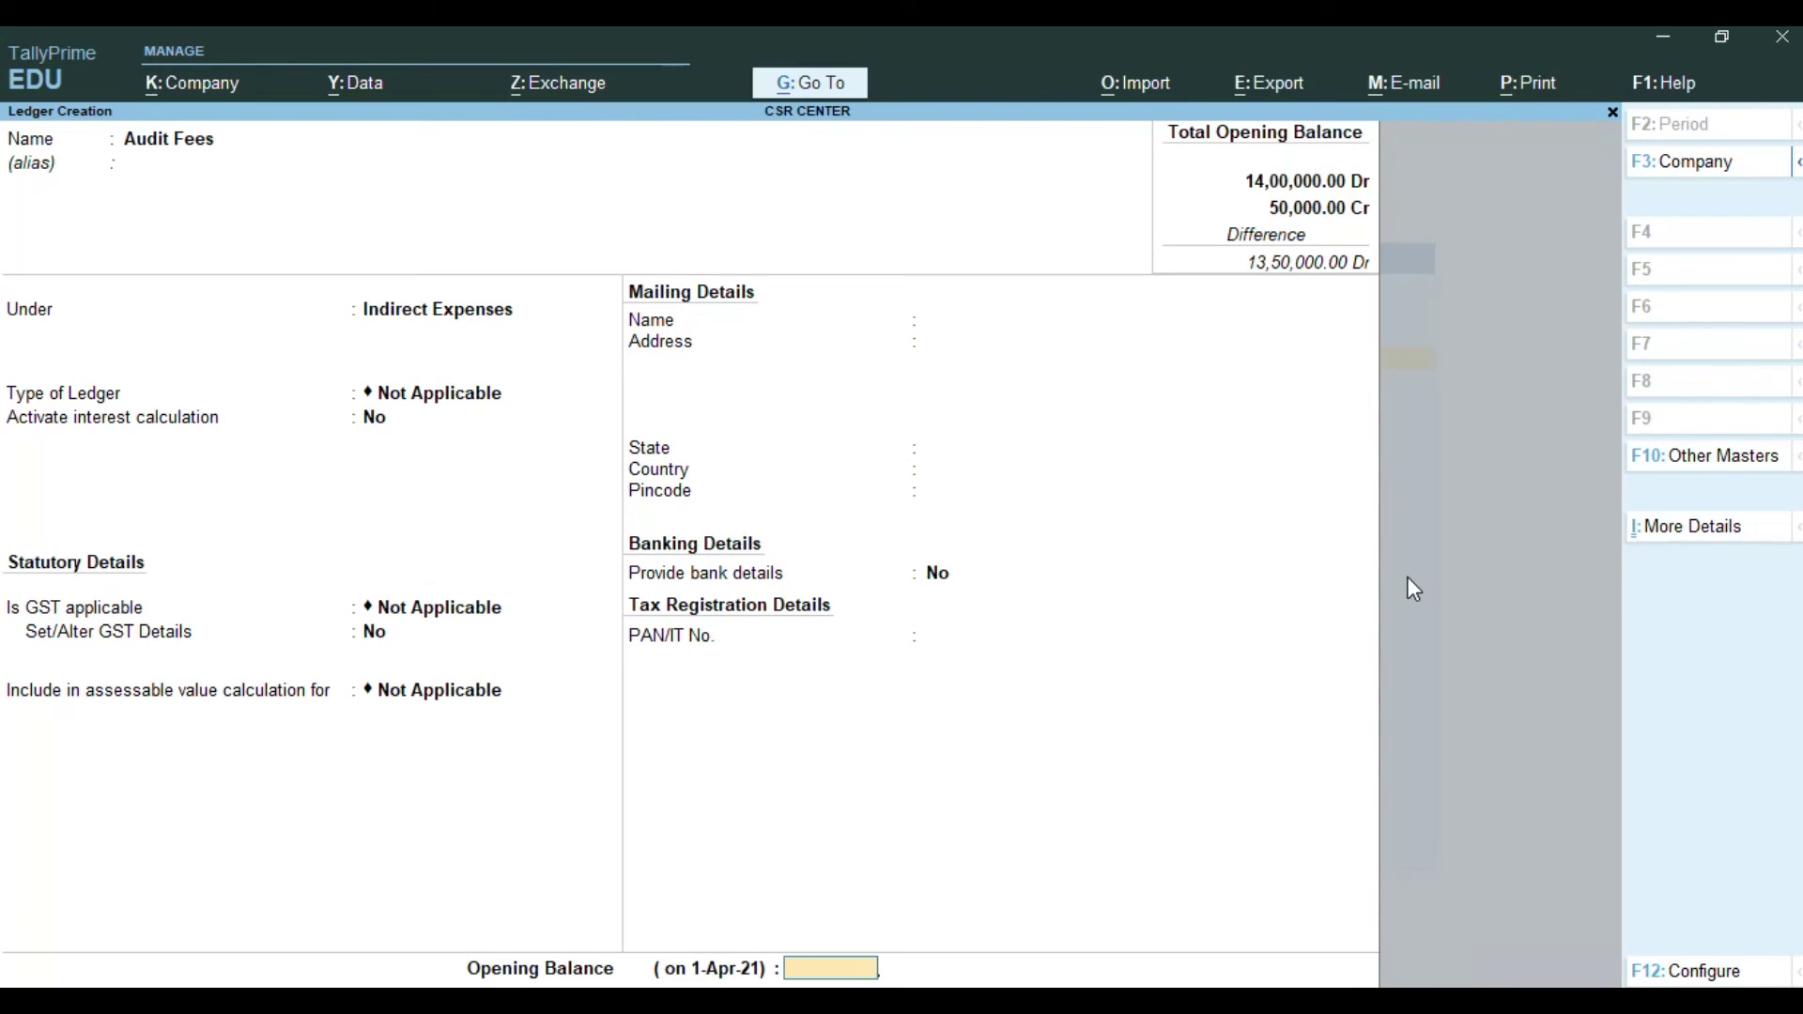
key("Return")
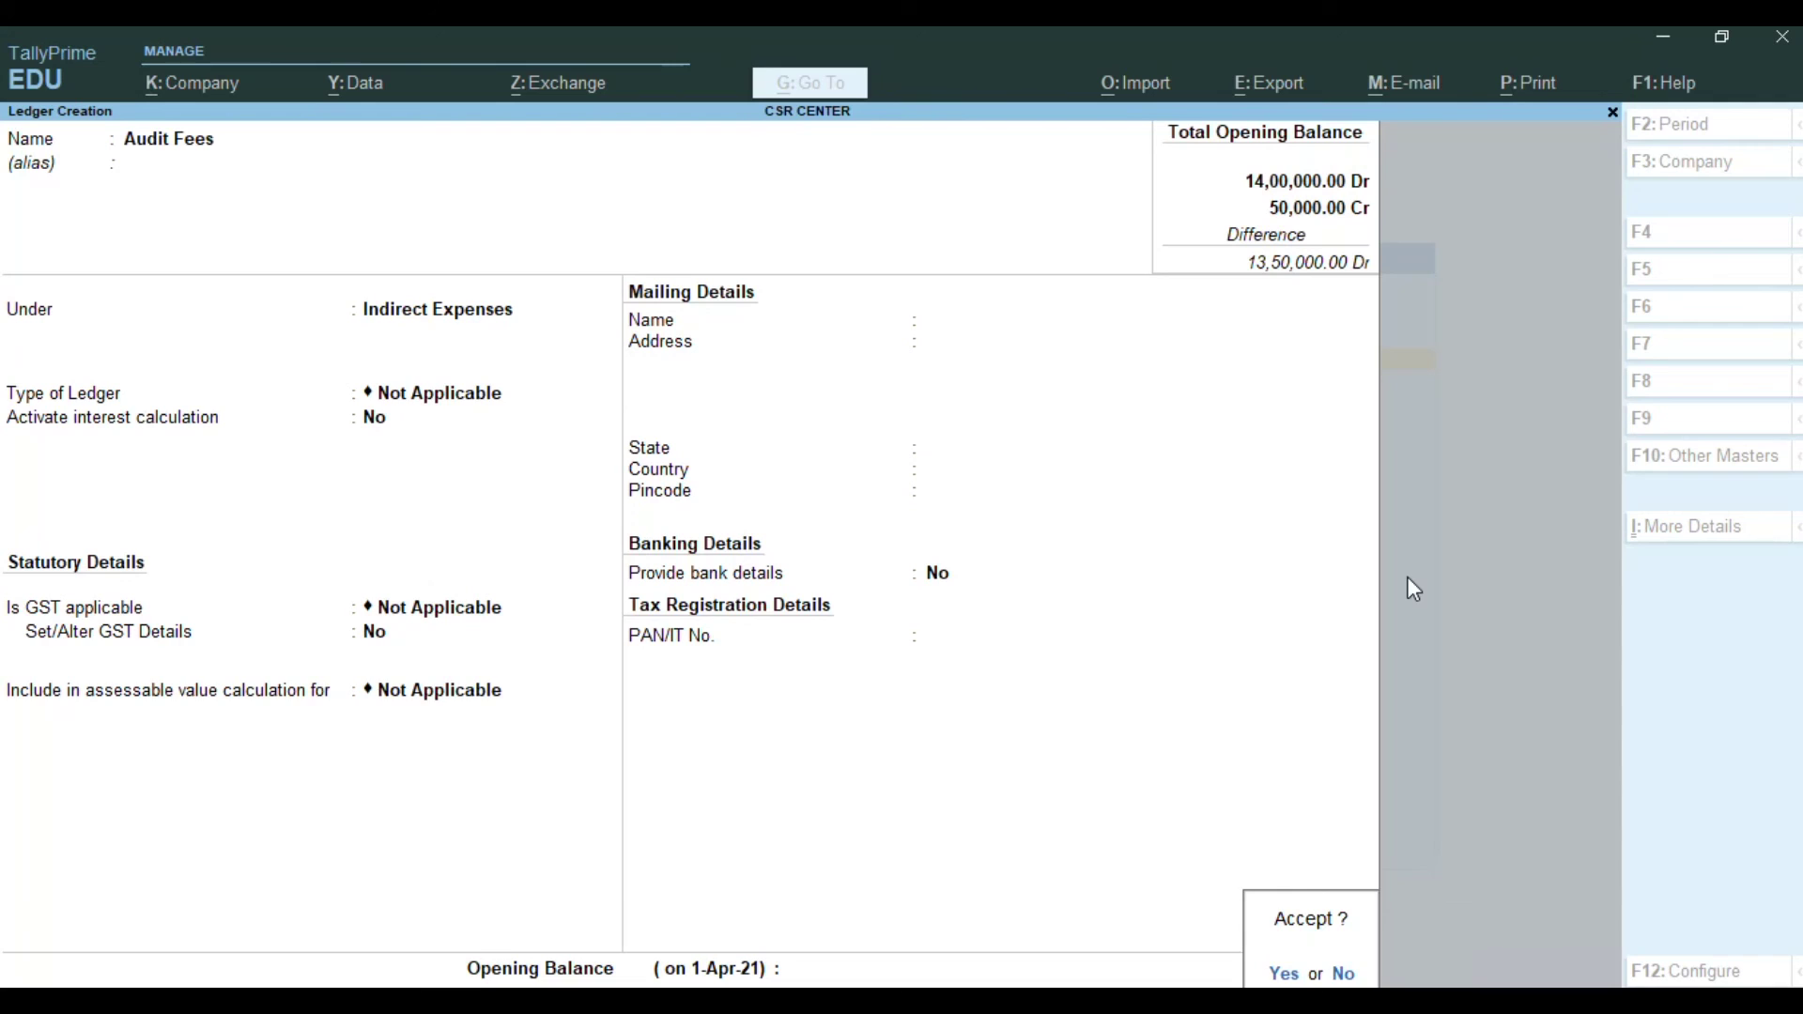
key("Return")
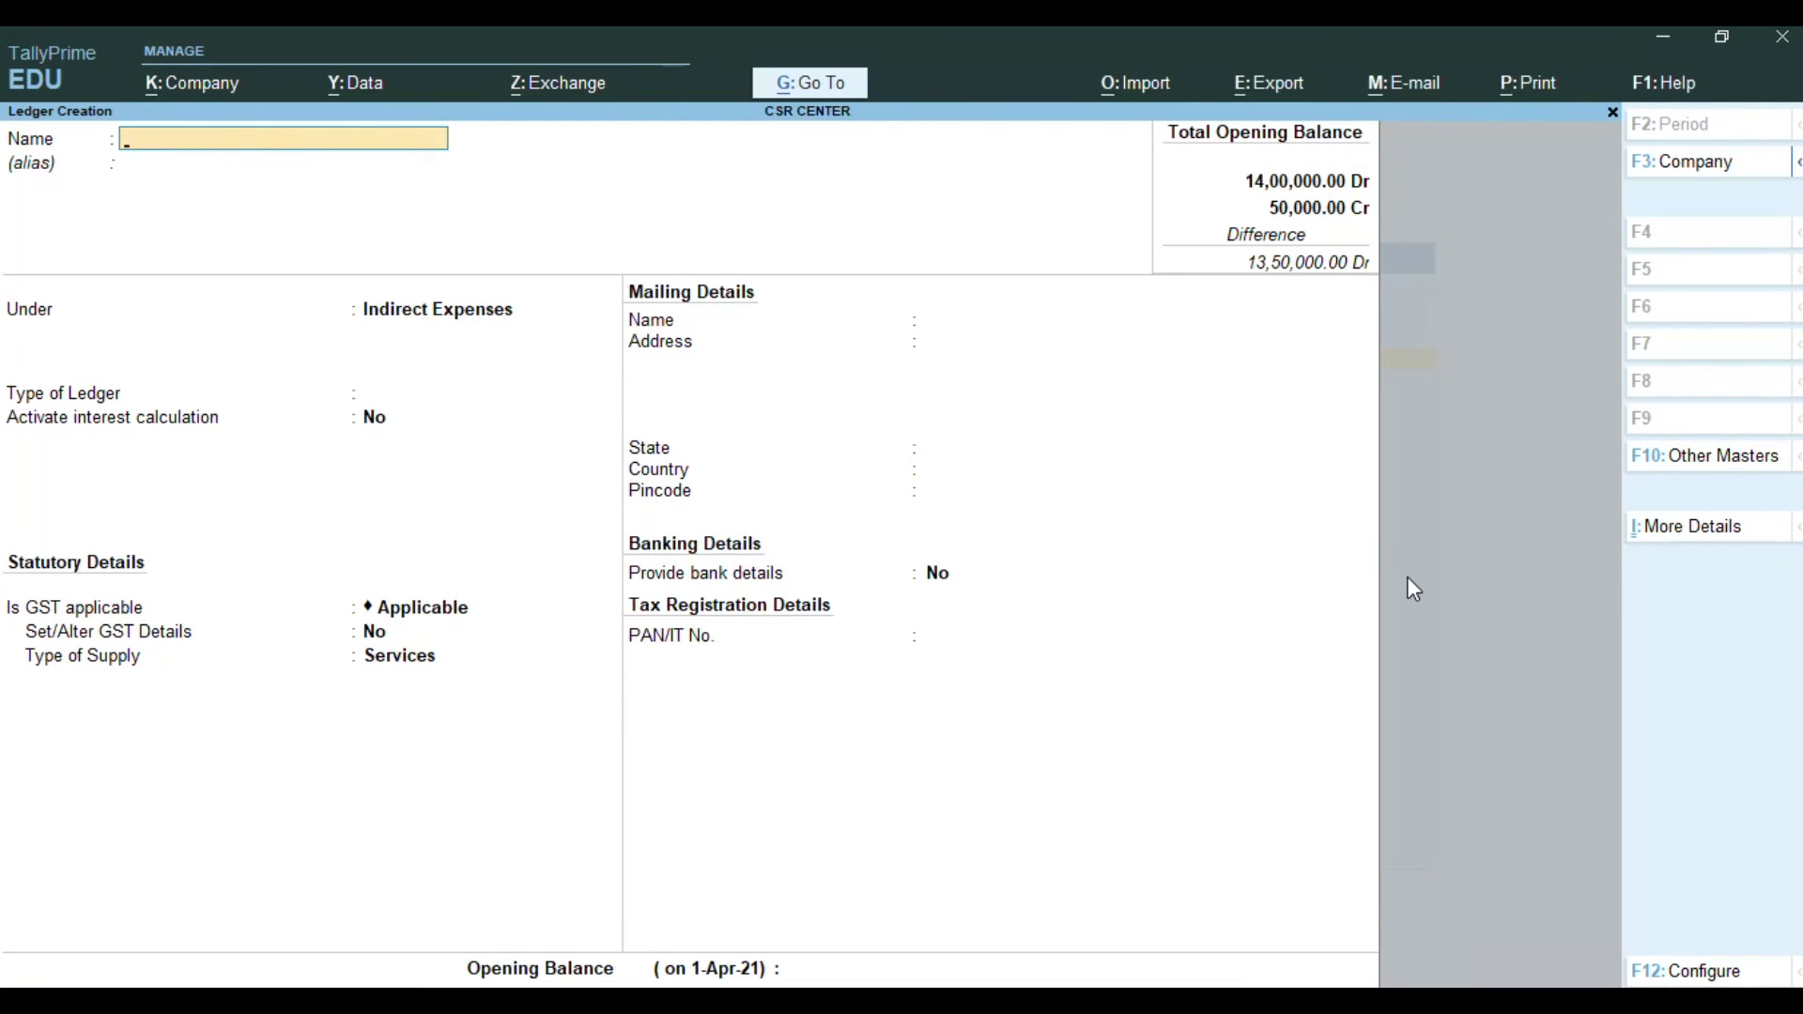
Step: Name the next ledger Bank Charges and place it under the Indirect Expenses group
type("Bank Charges")
key("Return")
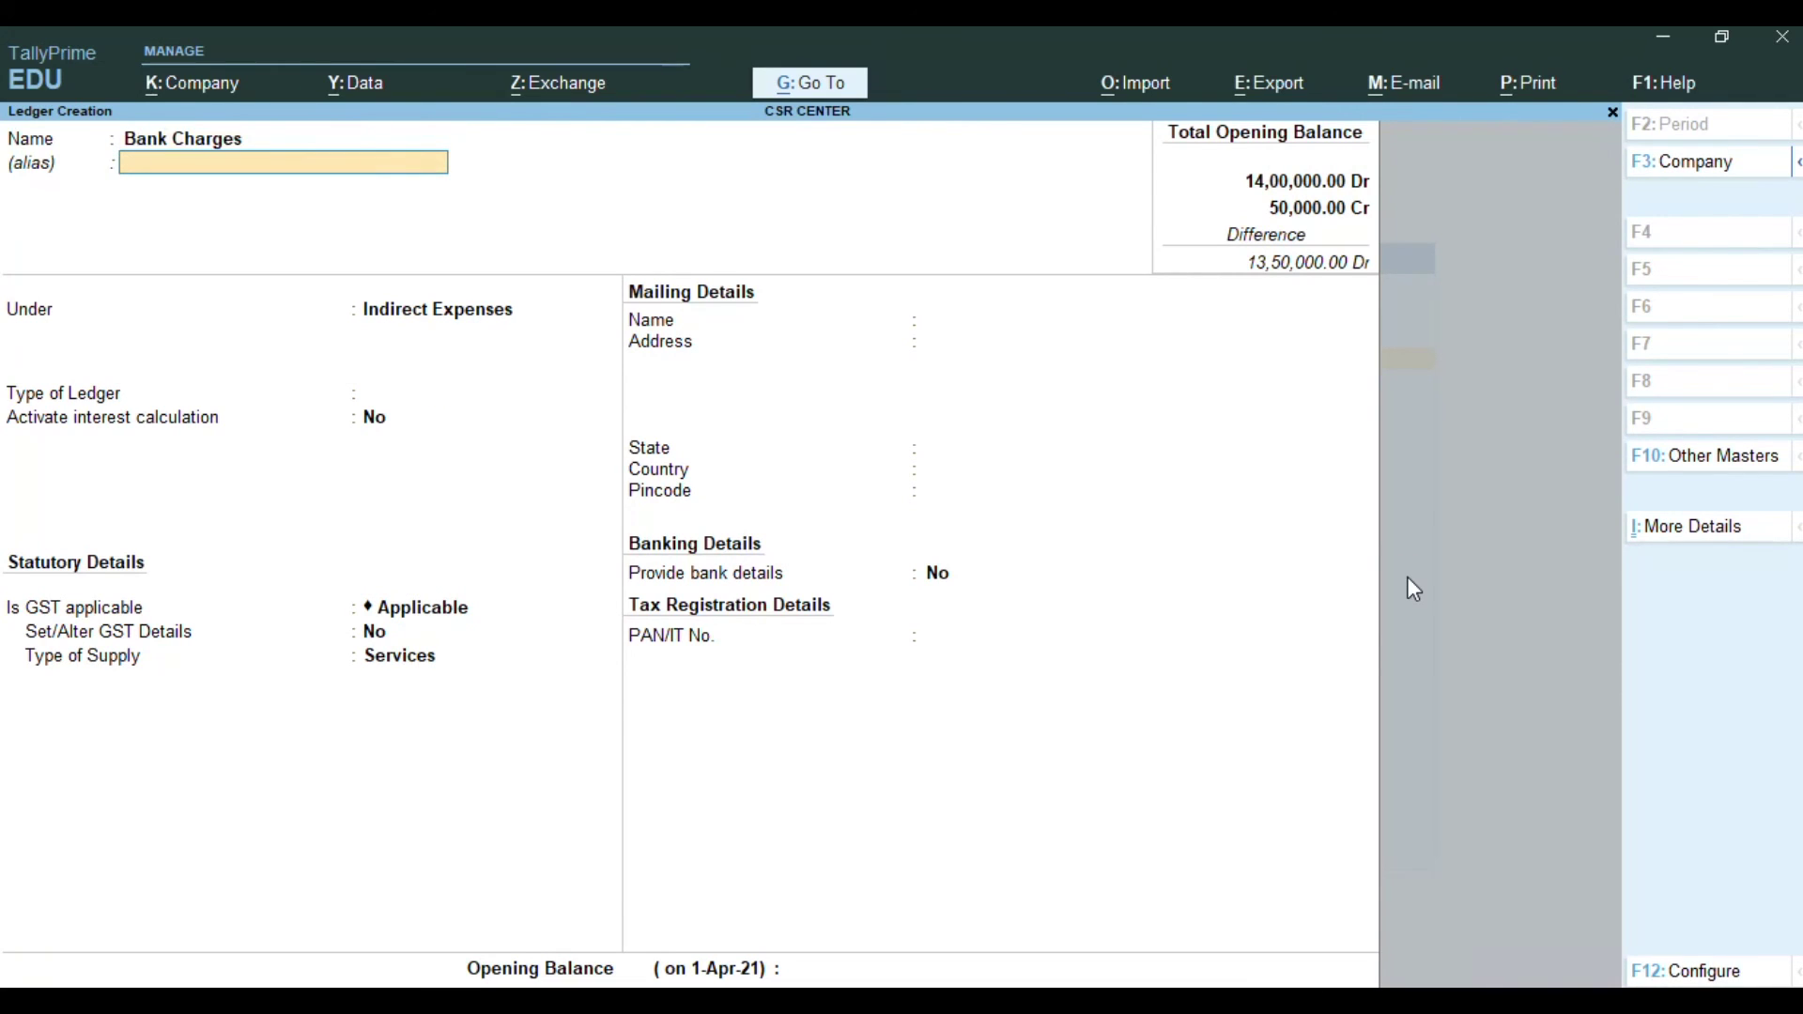
key("Return")
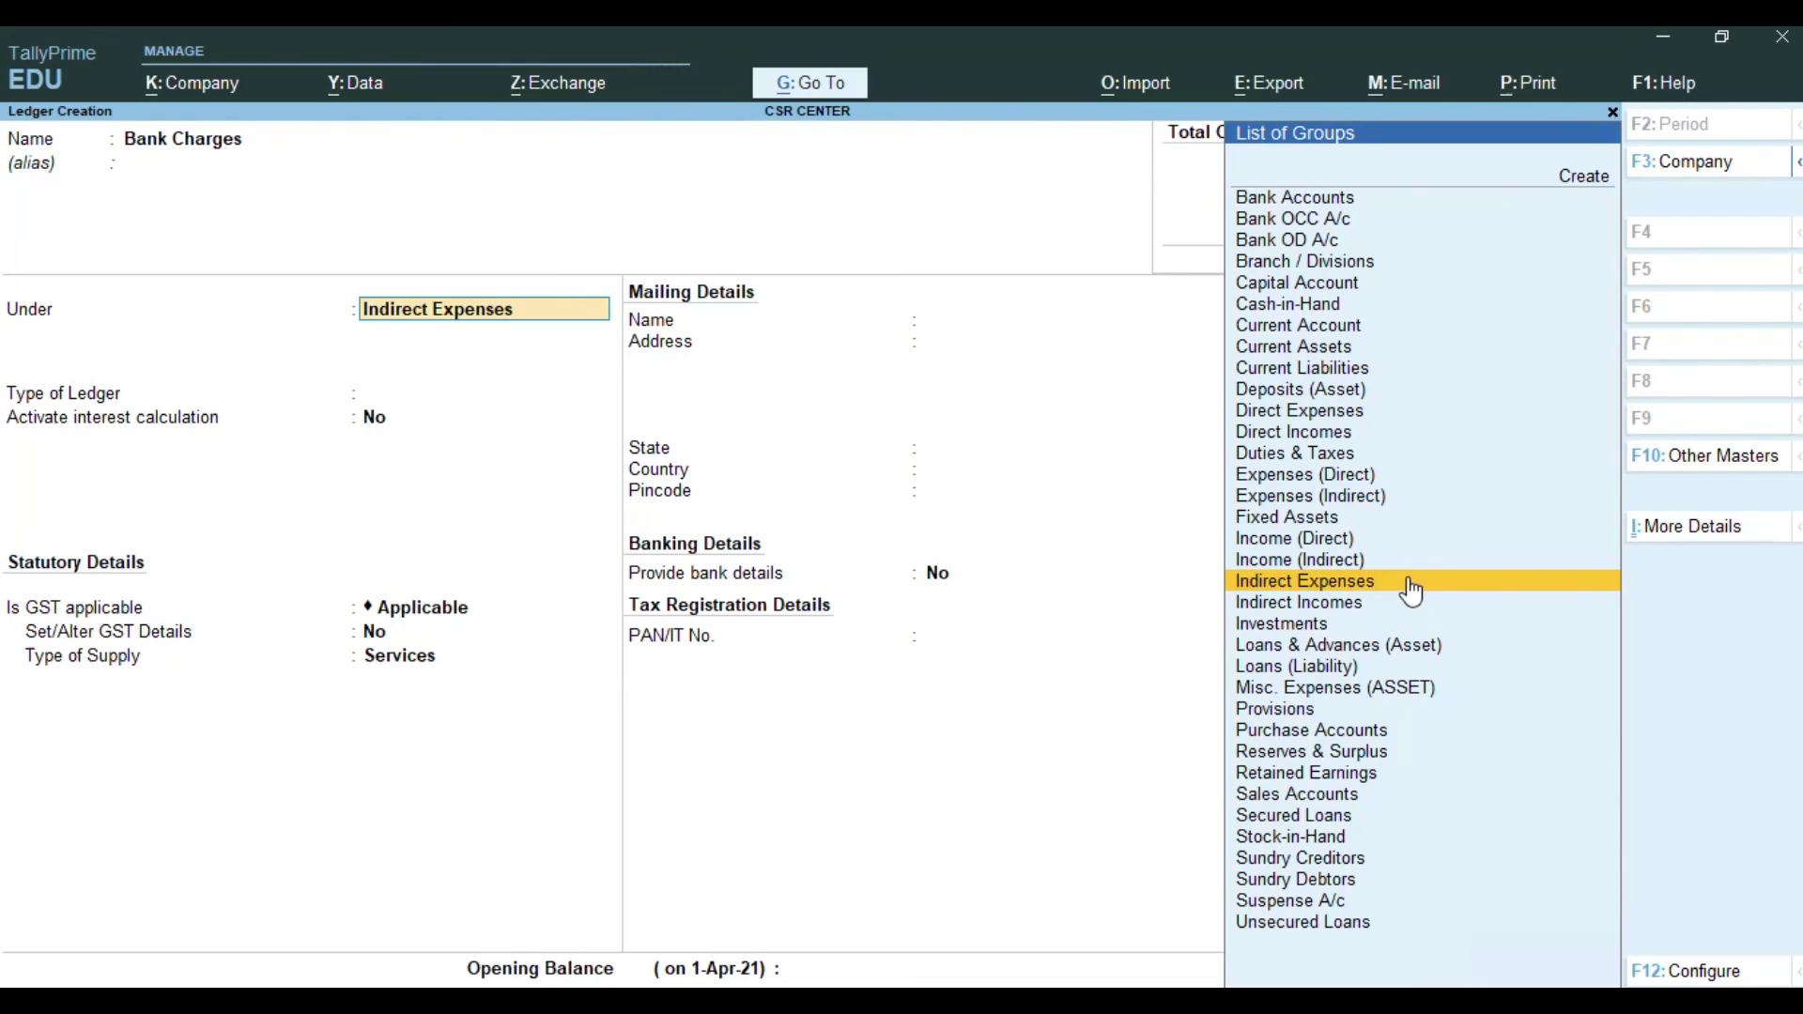
key("Return")
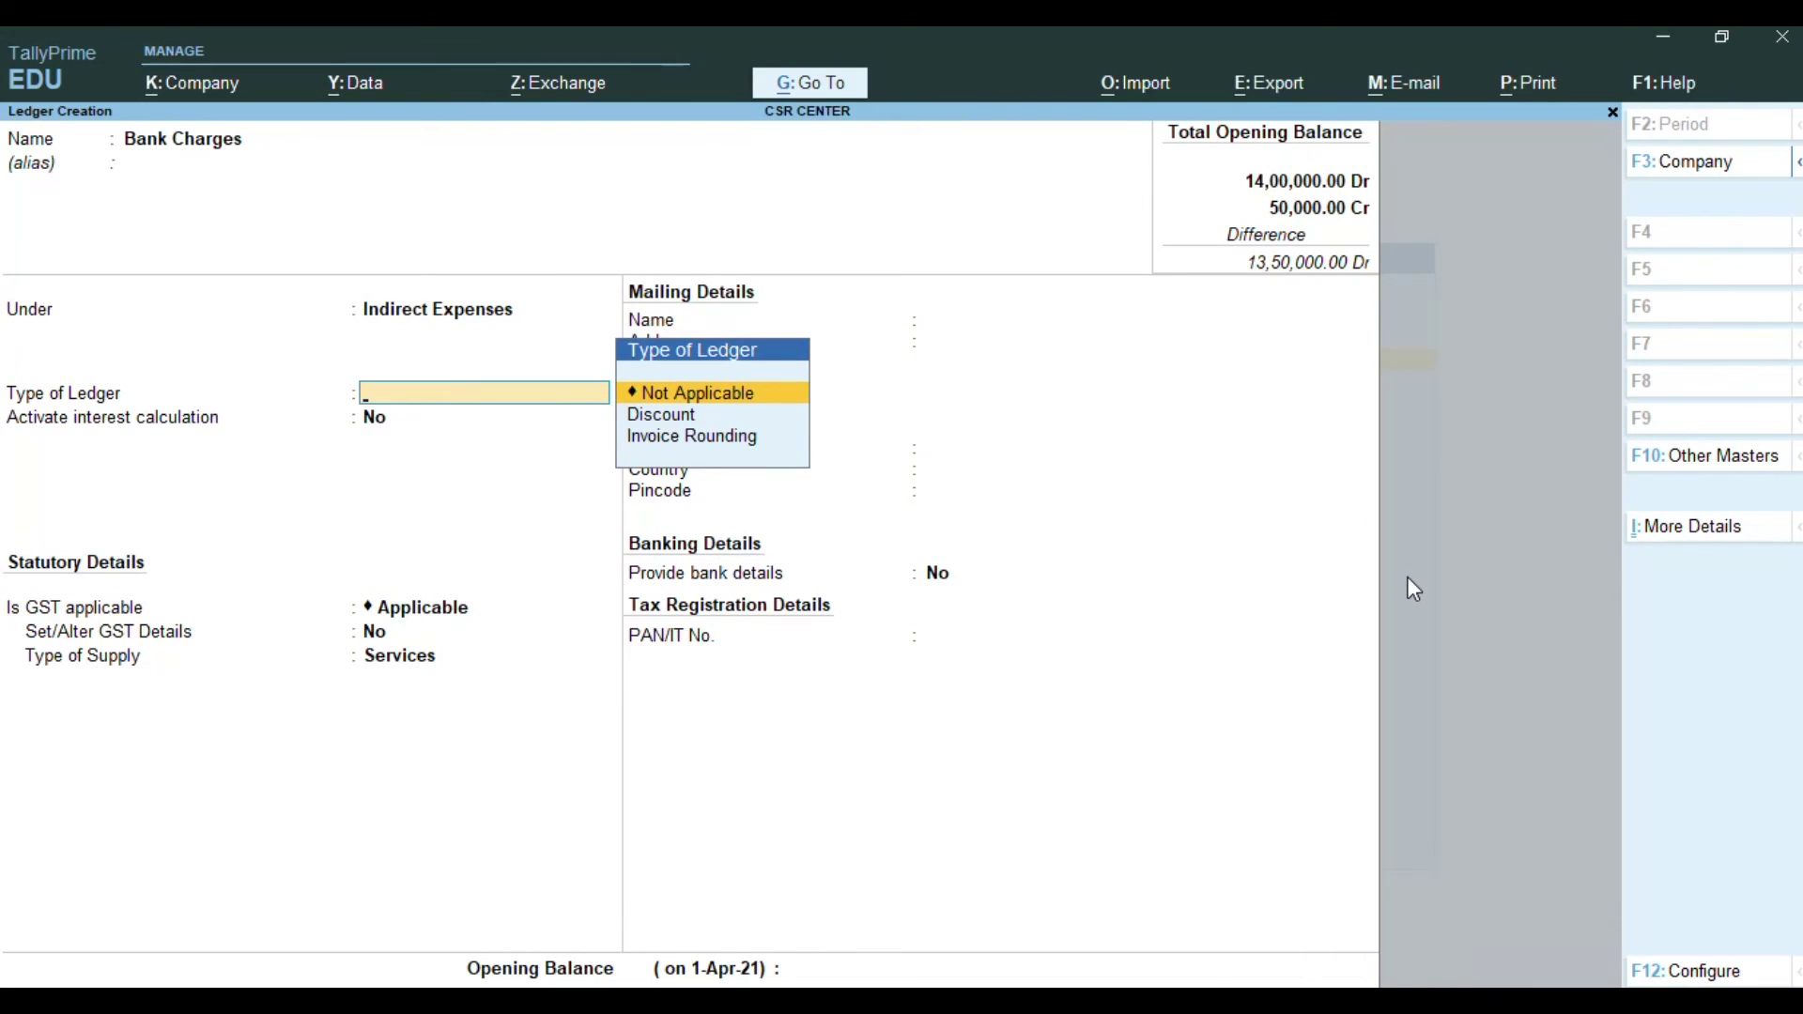
Step: Set the Bank Charges ledger's type, GST applicability and assessable value inclusion to Not Applicable, and save it without bank details or an opening balance
key("Return")
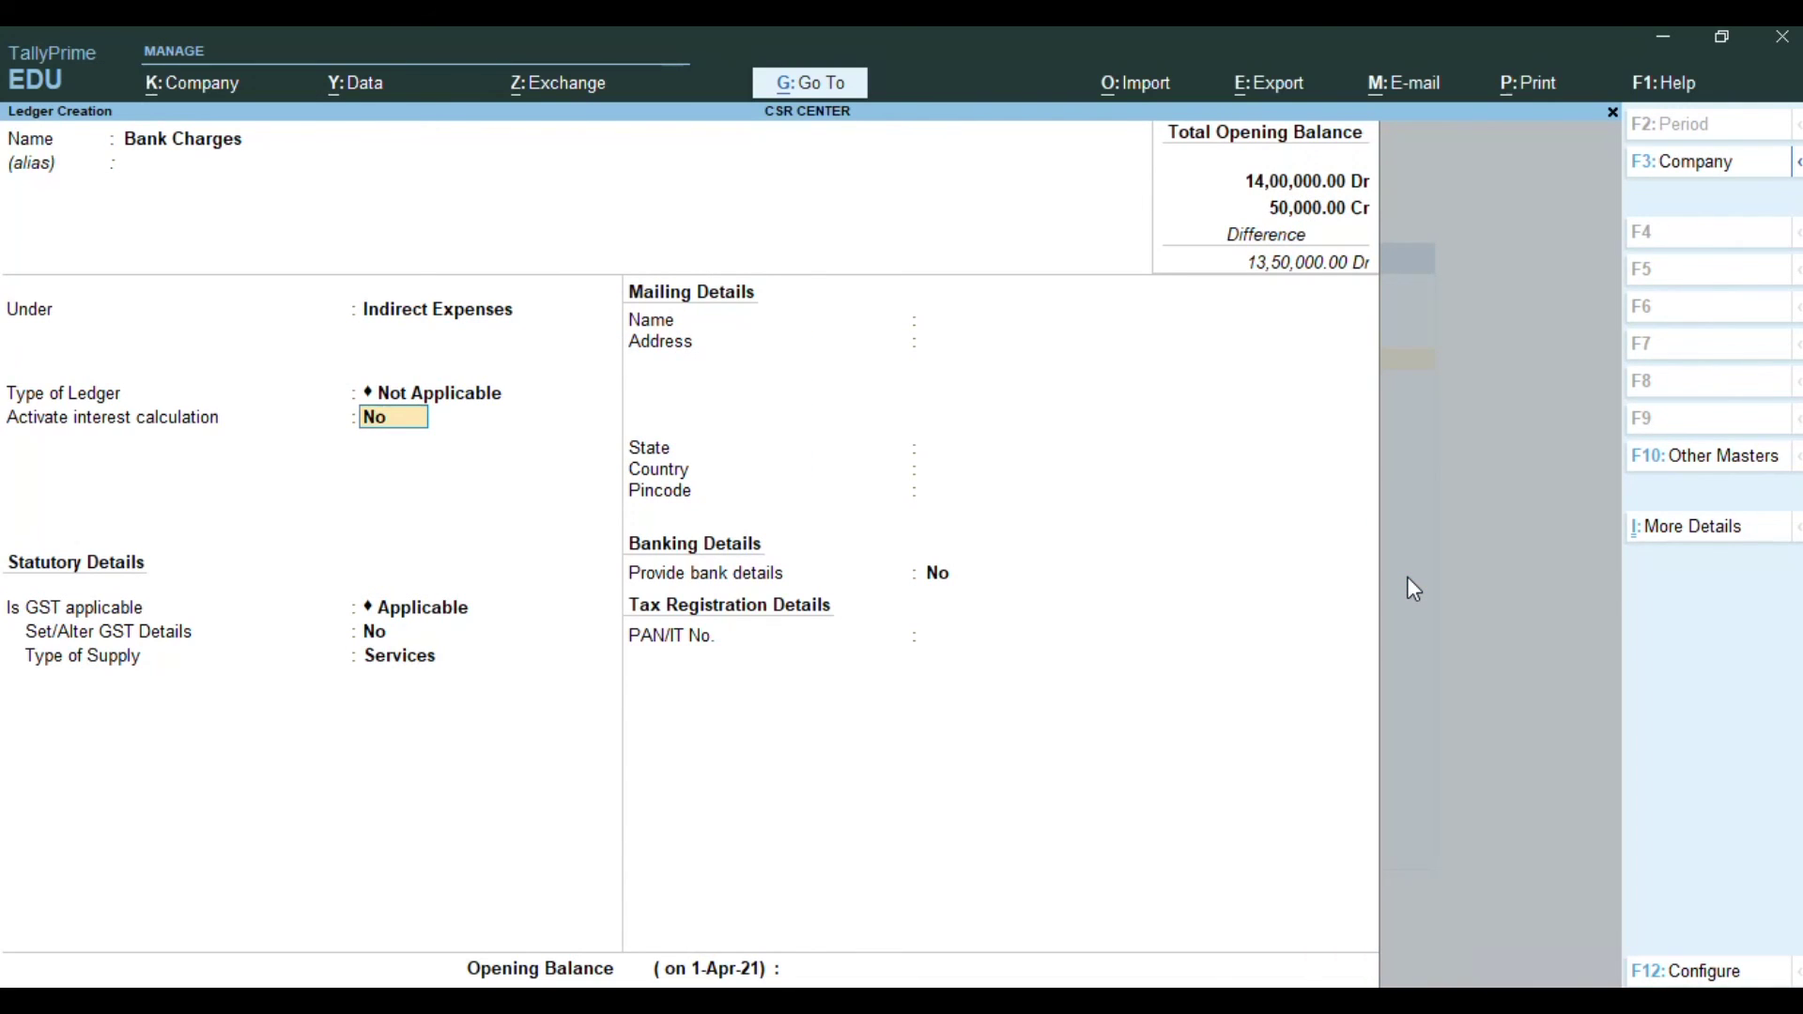
key("Return")
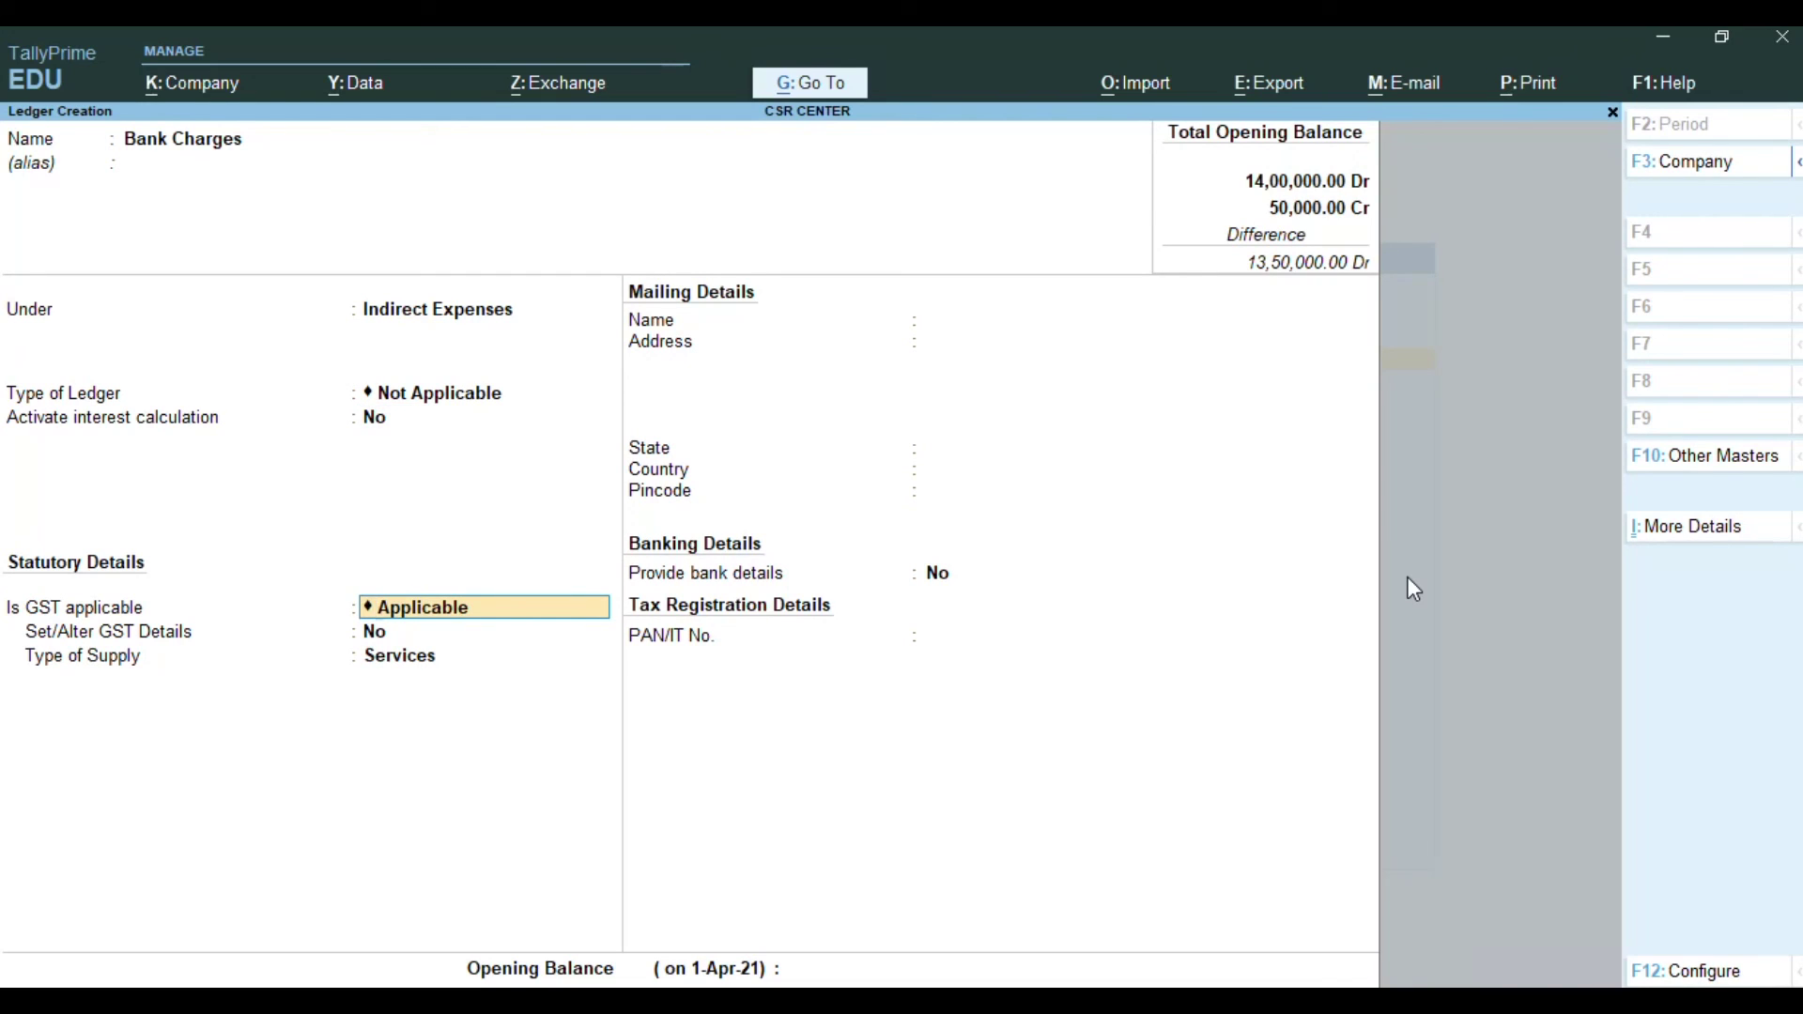
type("n")
key("Return")
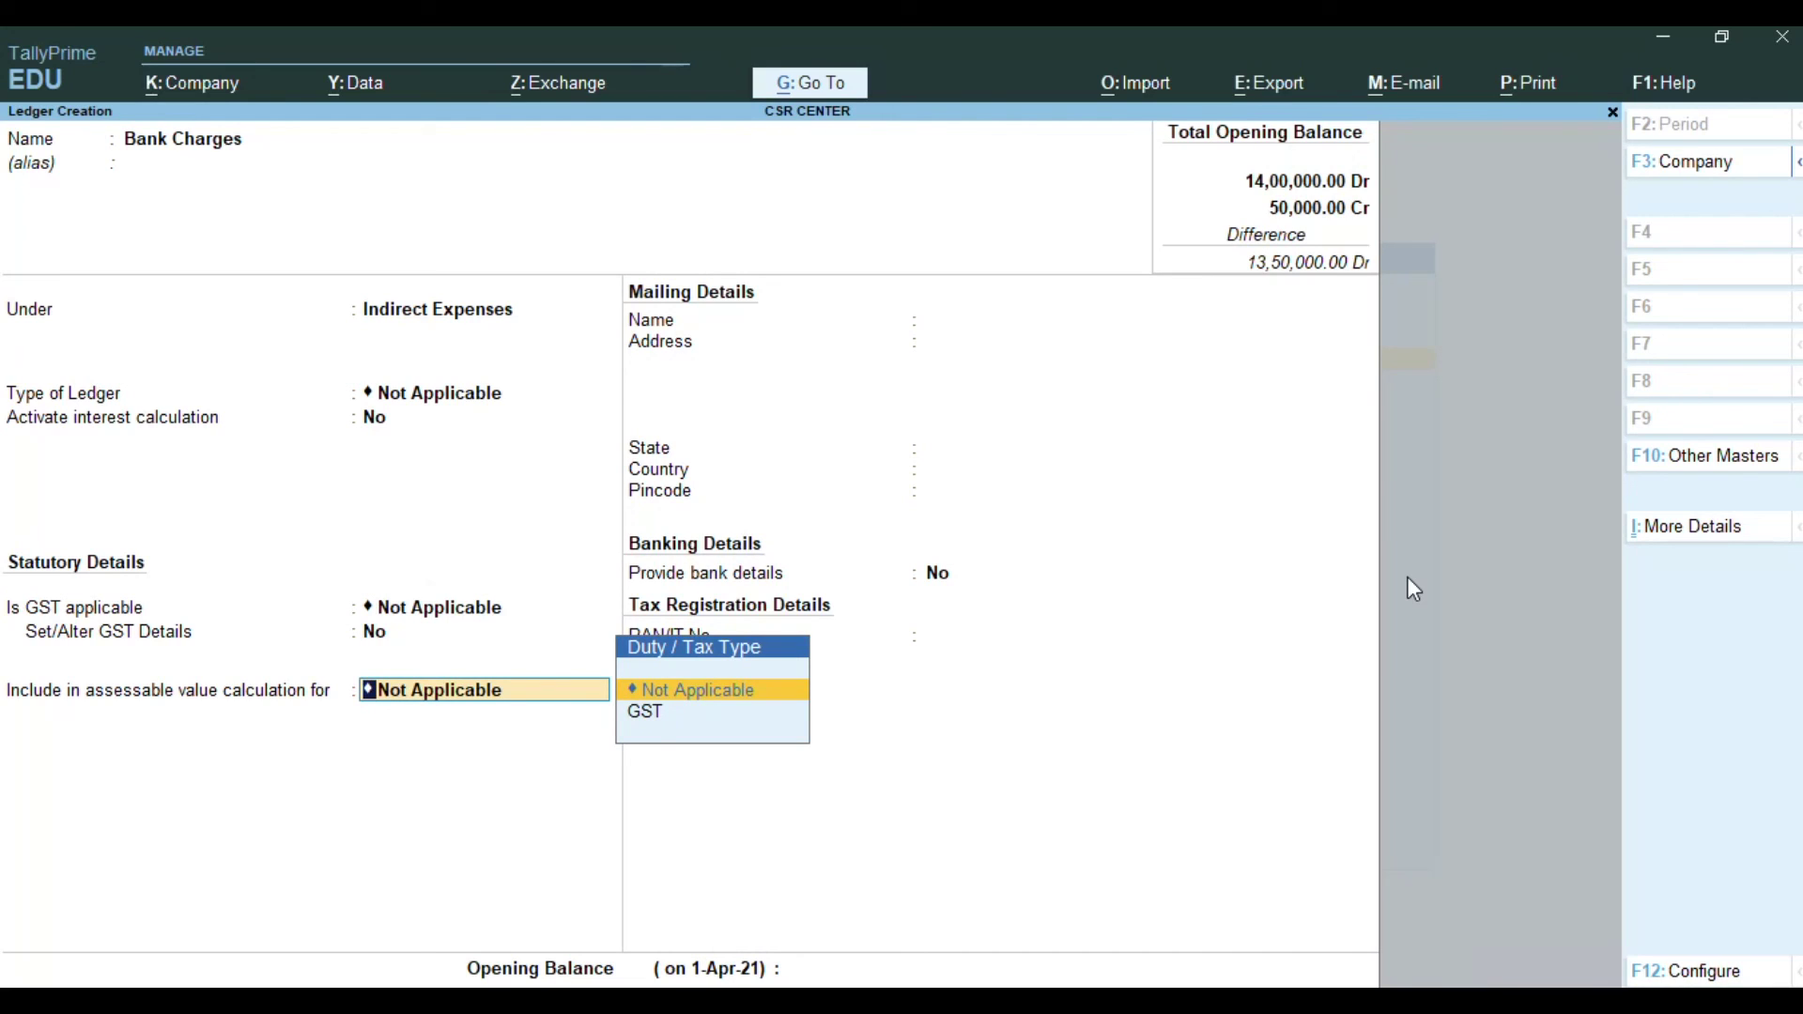
key("Return")
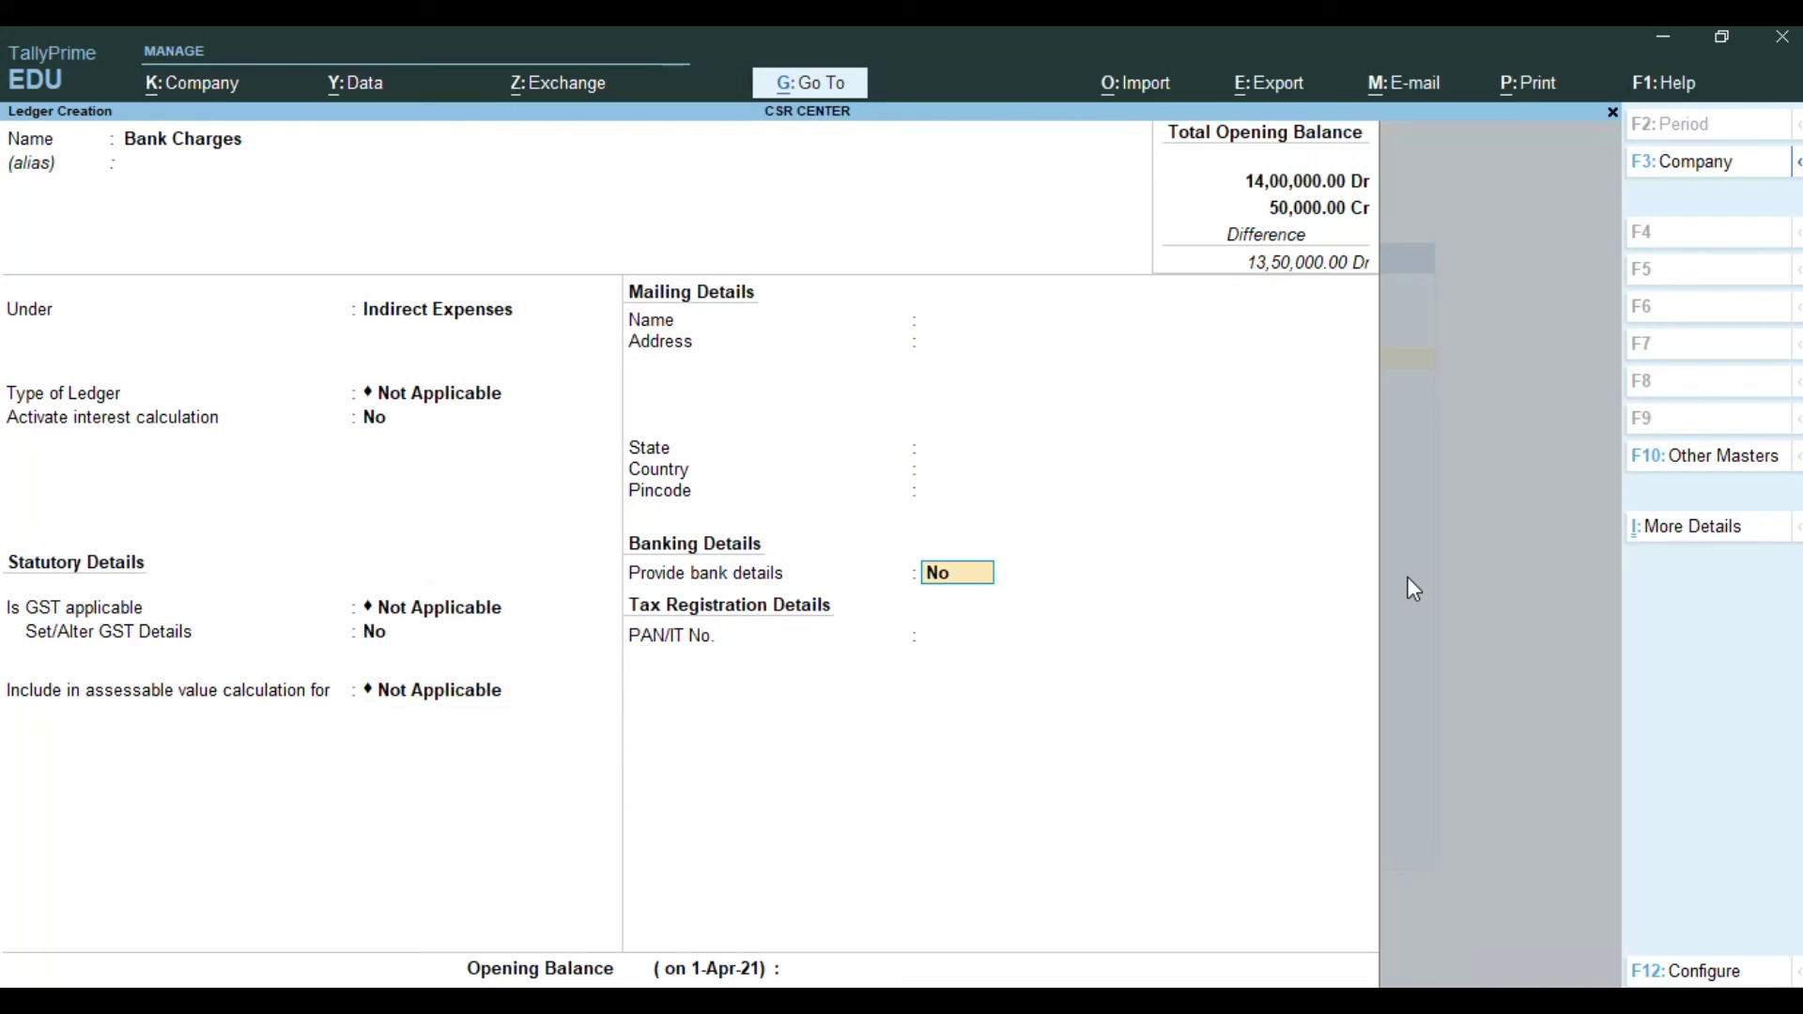
key("Return")
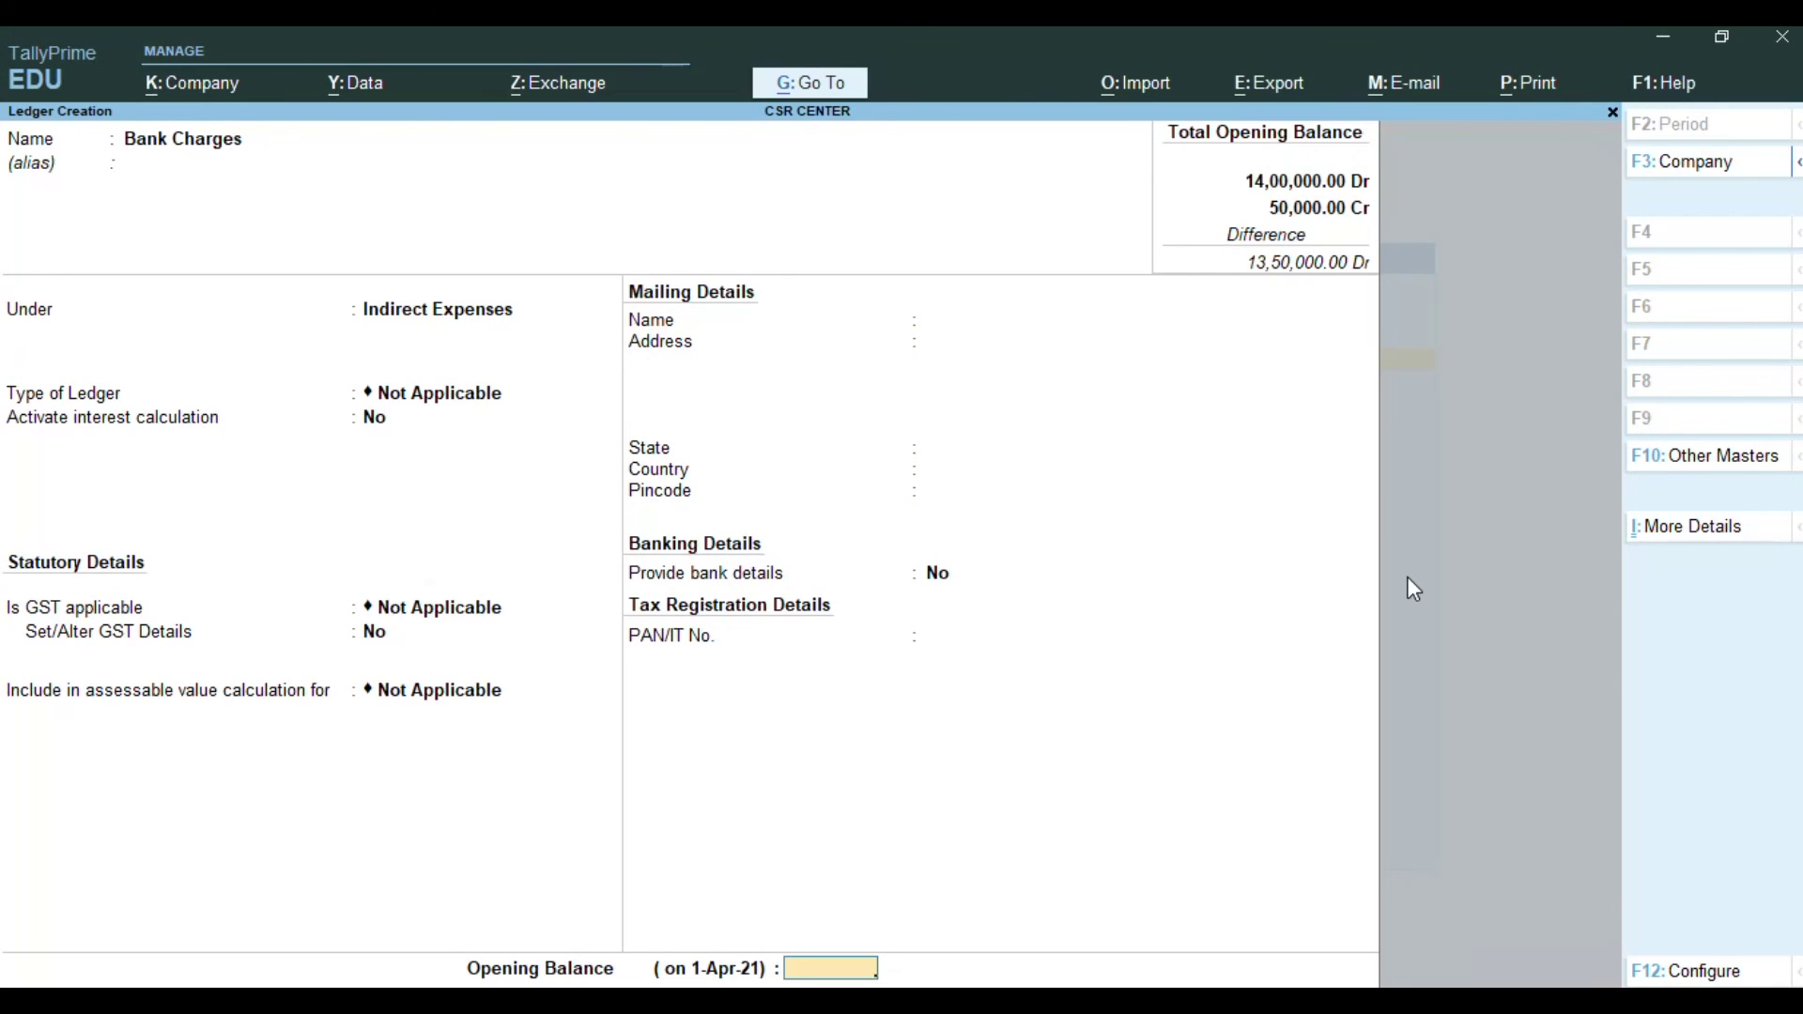
key("Return")
key("Return")
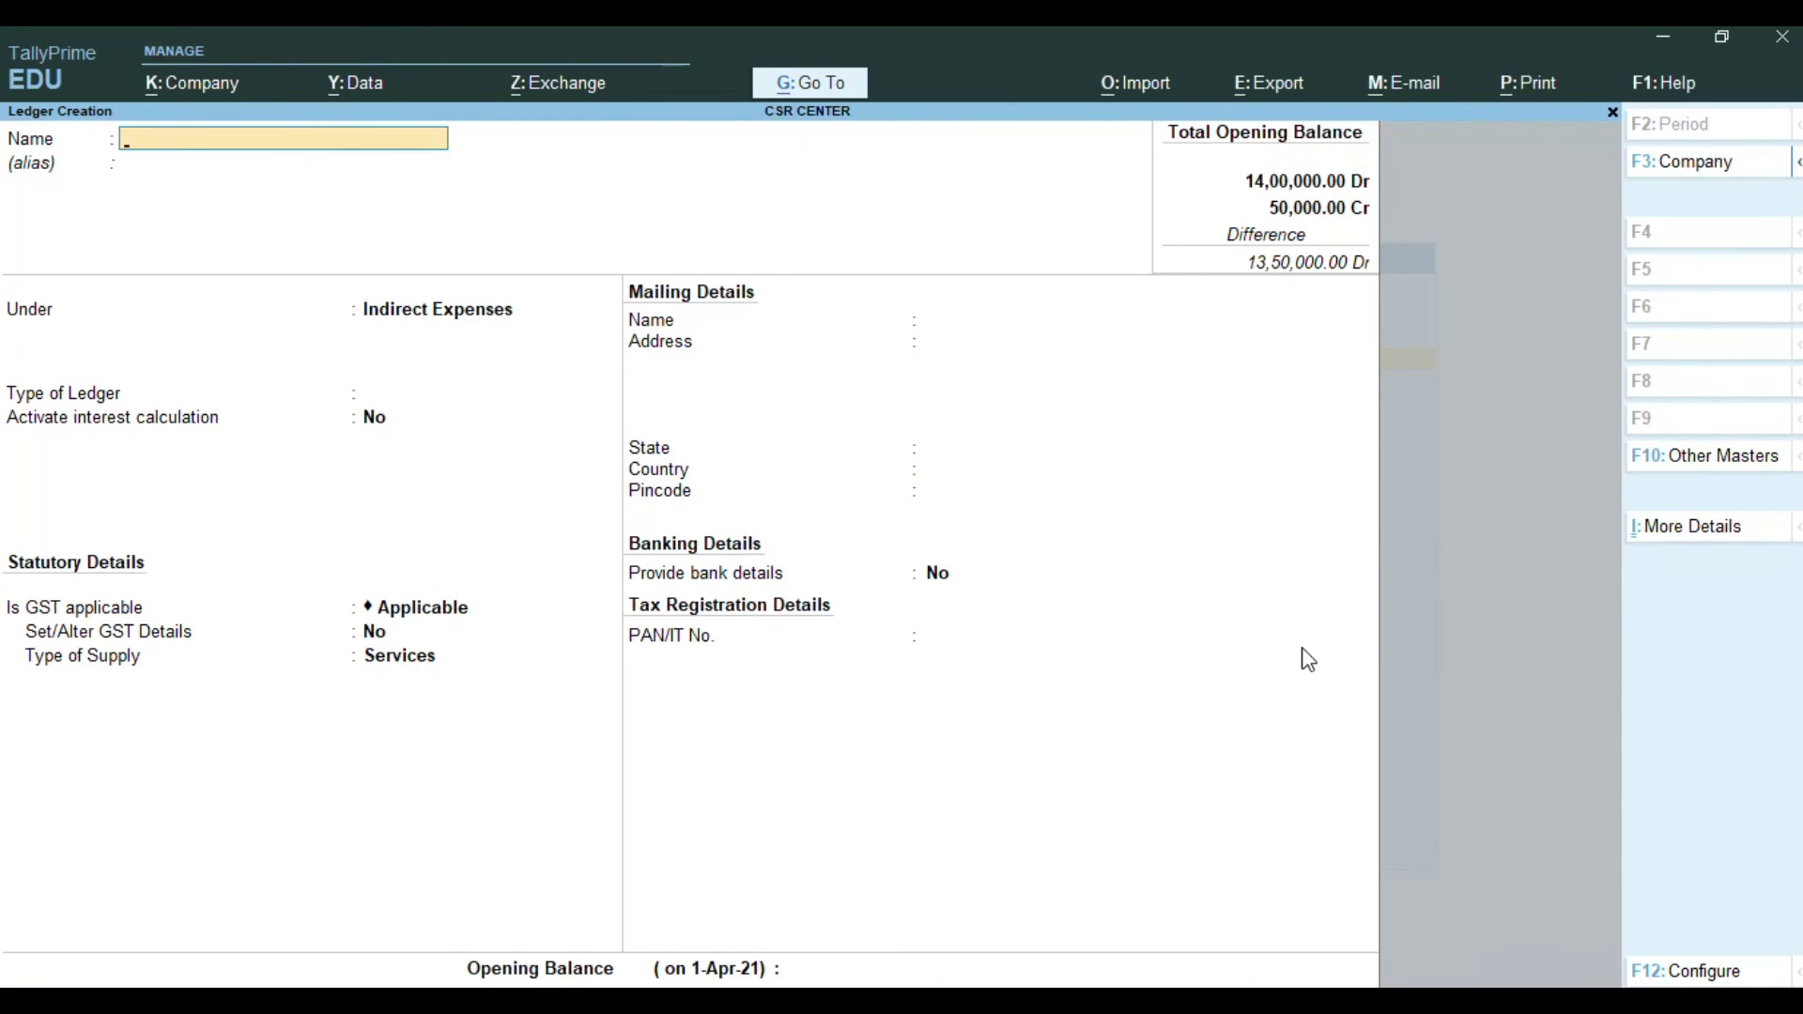